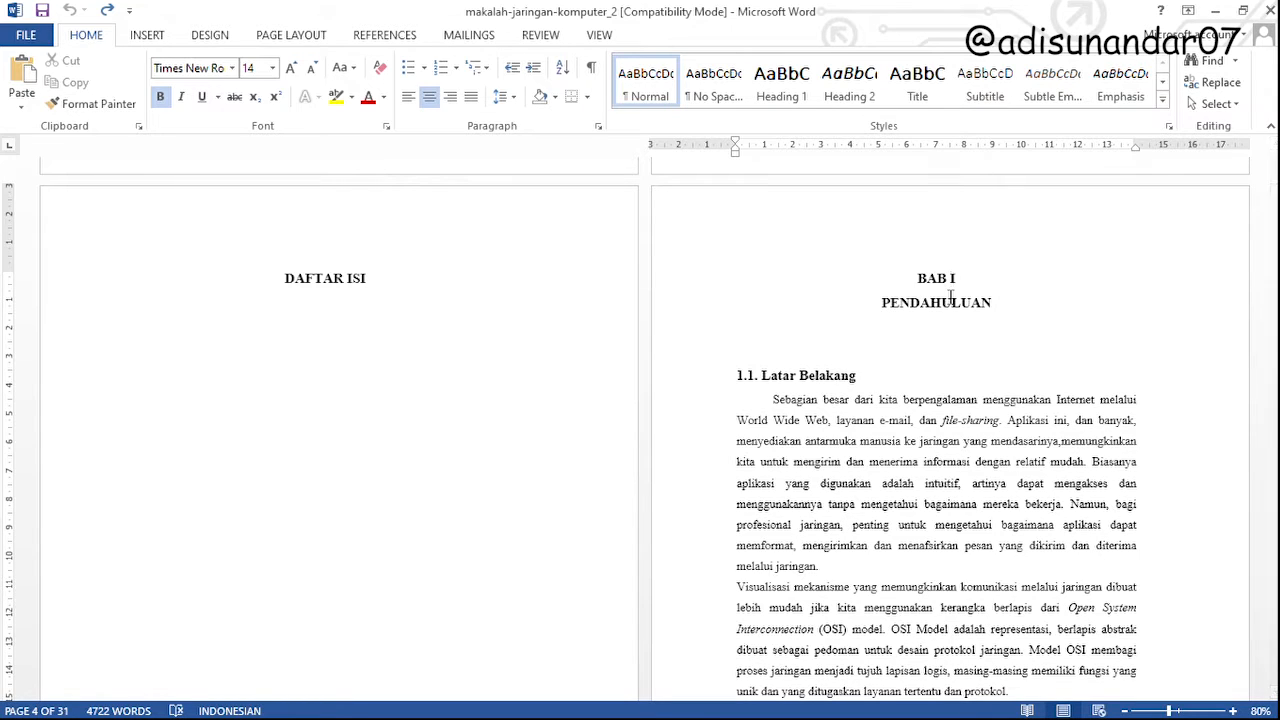
Add an empty line below the DAFTAR ISI heading and place the cursor on the left-aligned line under it
left_click(366, 284)
key("Return")
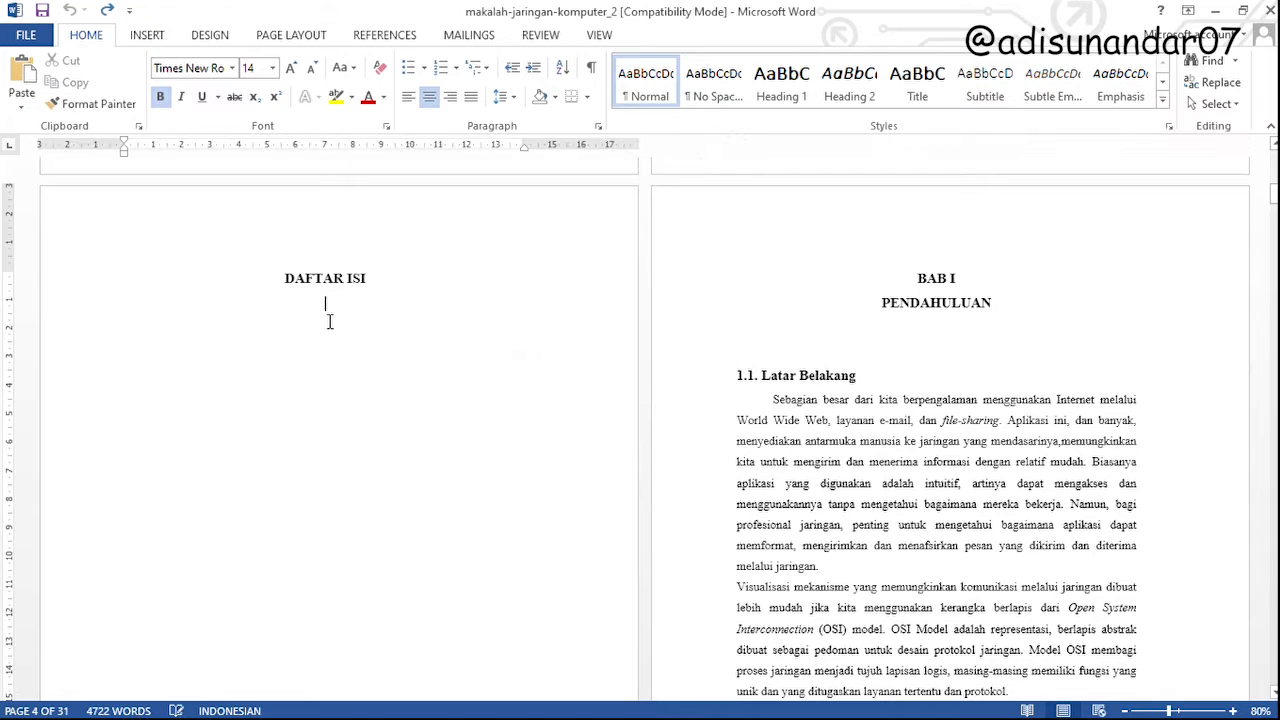
left_click(273, 345)
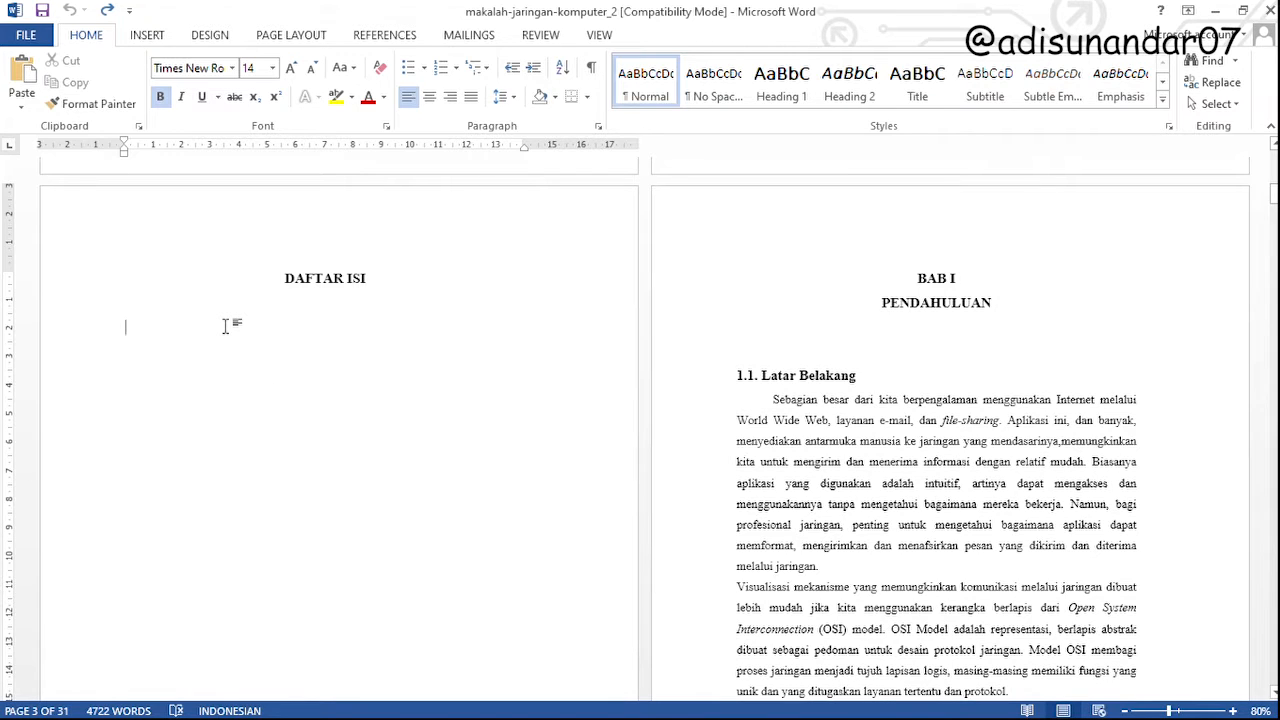
Enter the contents entries KATA PENGANTAR and DAFTAR ISI on separate lines under the DAFTAR ISI heading
type("ka")
key("BackSpace")
key("BackSpace")
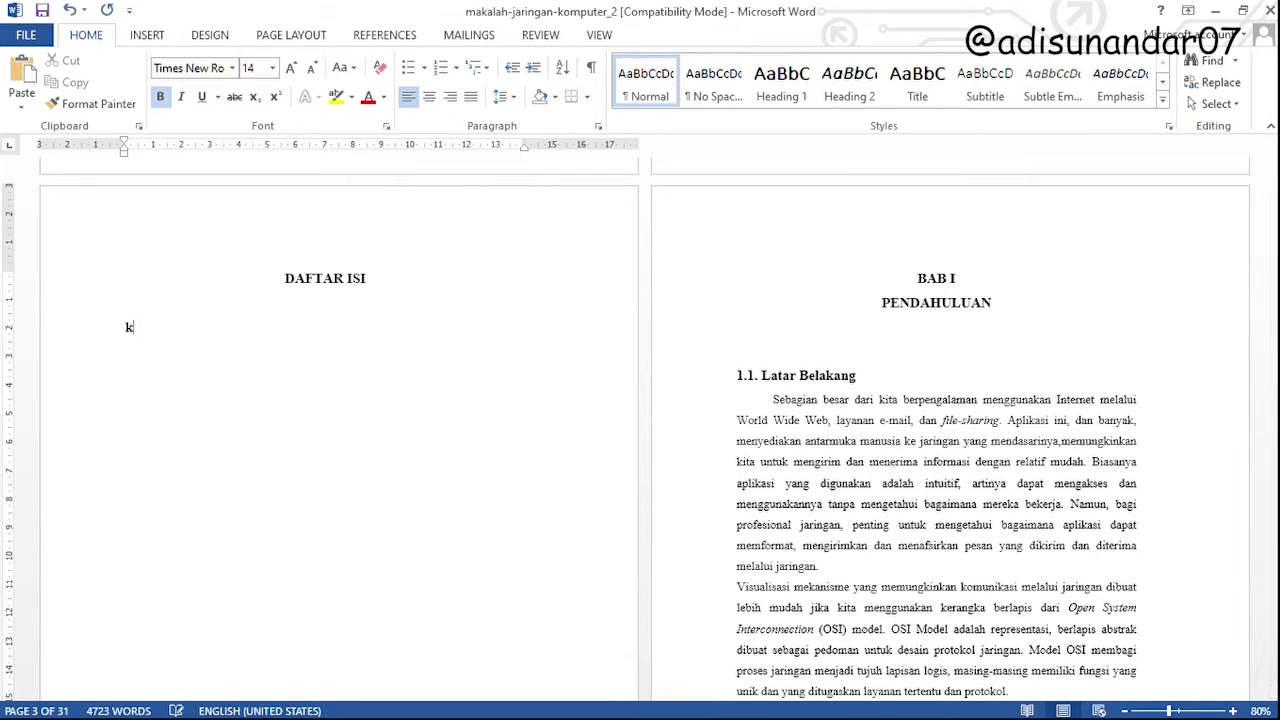
type("KATA PENGANTAR")
key("Return")
type("DAFTAR")
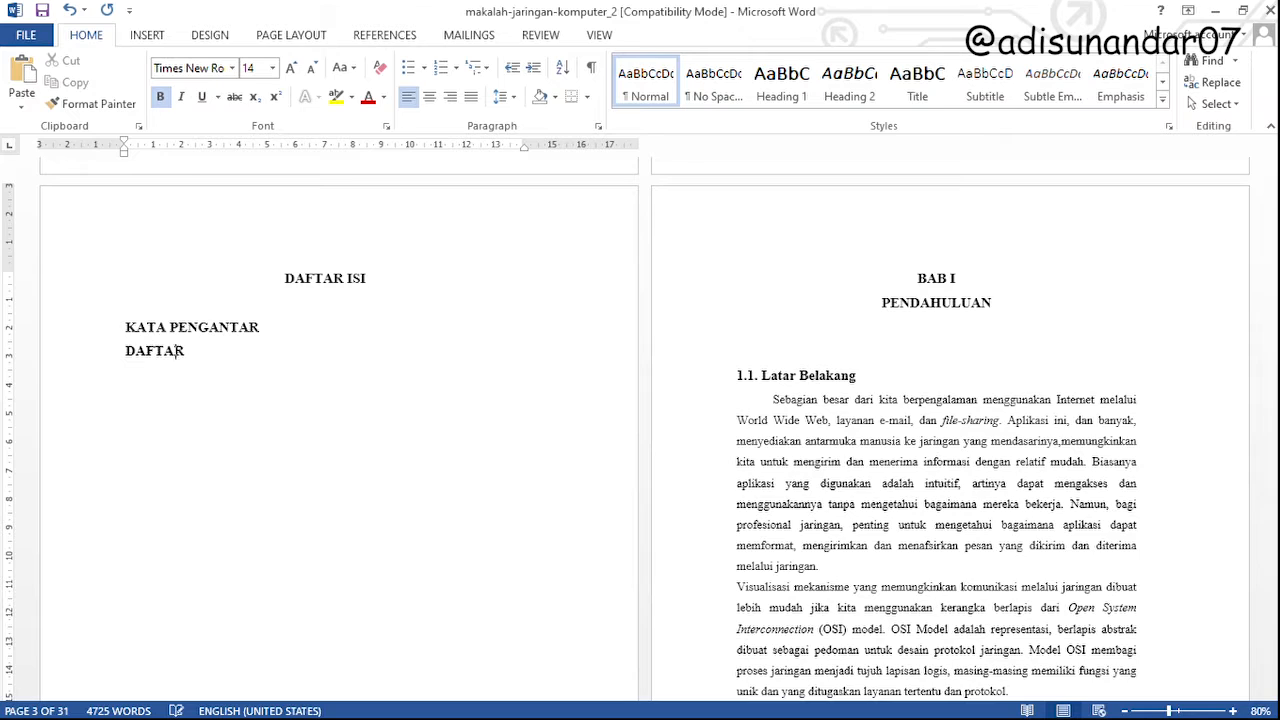
type(" ISI BAB I")
Add the entries BAB I, A, B and BAB II on separate lines at the end of the contents list
key("BackSpace")
type("I")
key("Return")
type("A ")
type("B")
key("Return")
type("BAB II")
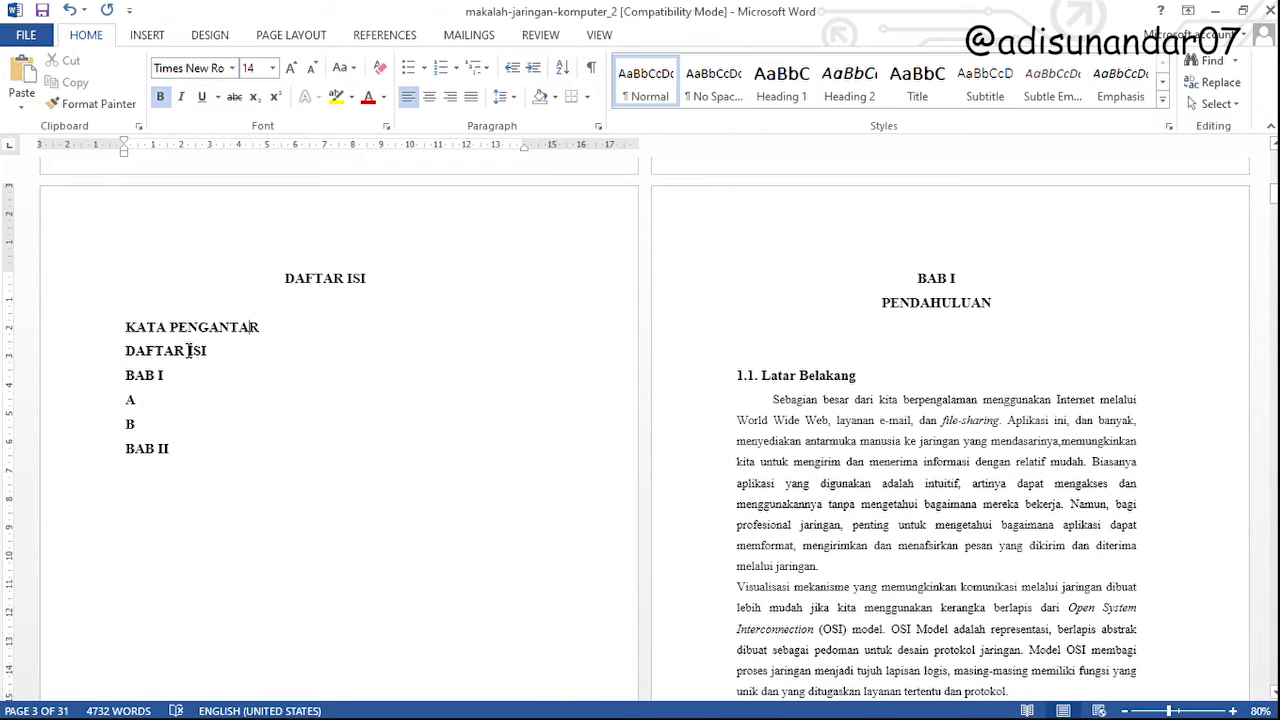
left_click_drag(126, 327, 160, 462)
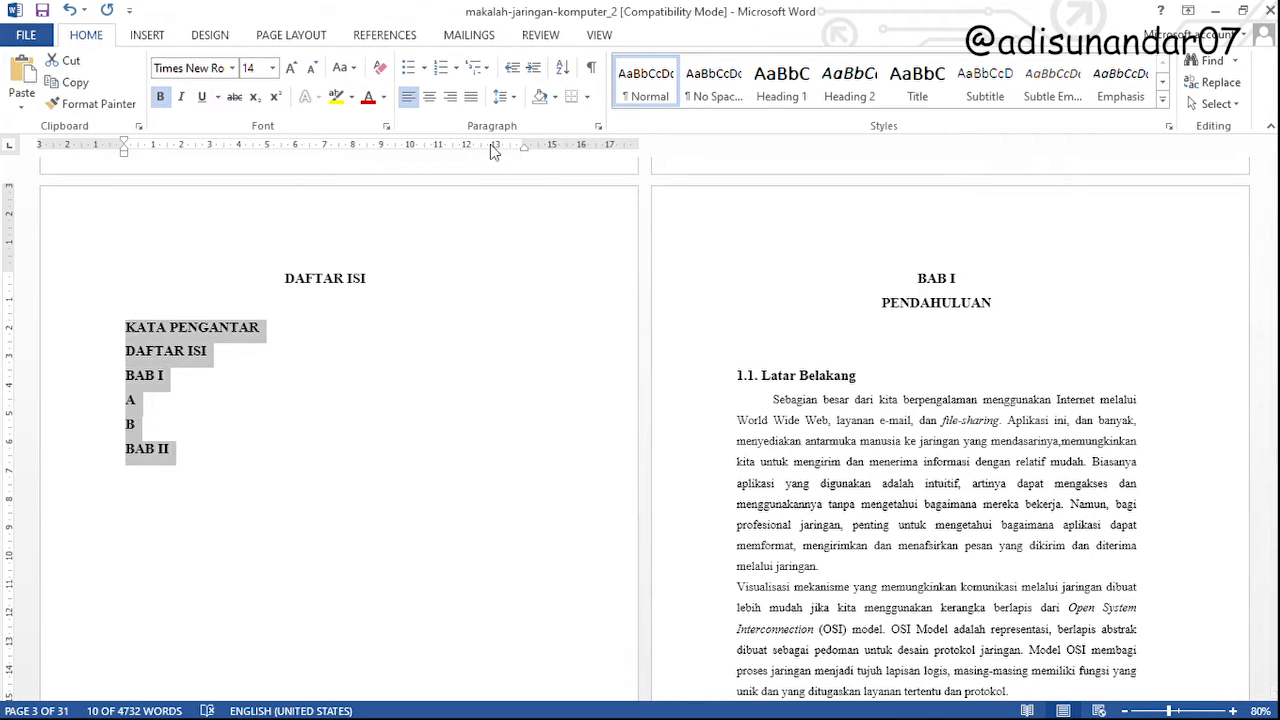
left_click_drag(240, 313, 166, 332)
left_click(164, 466, "shift")
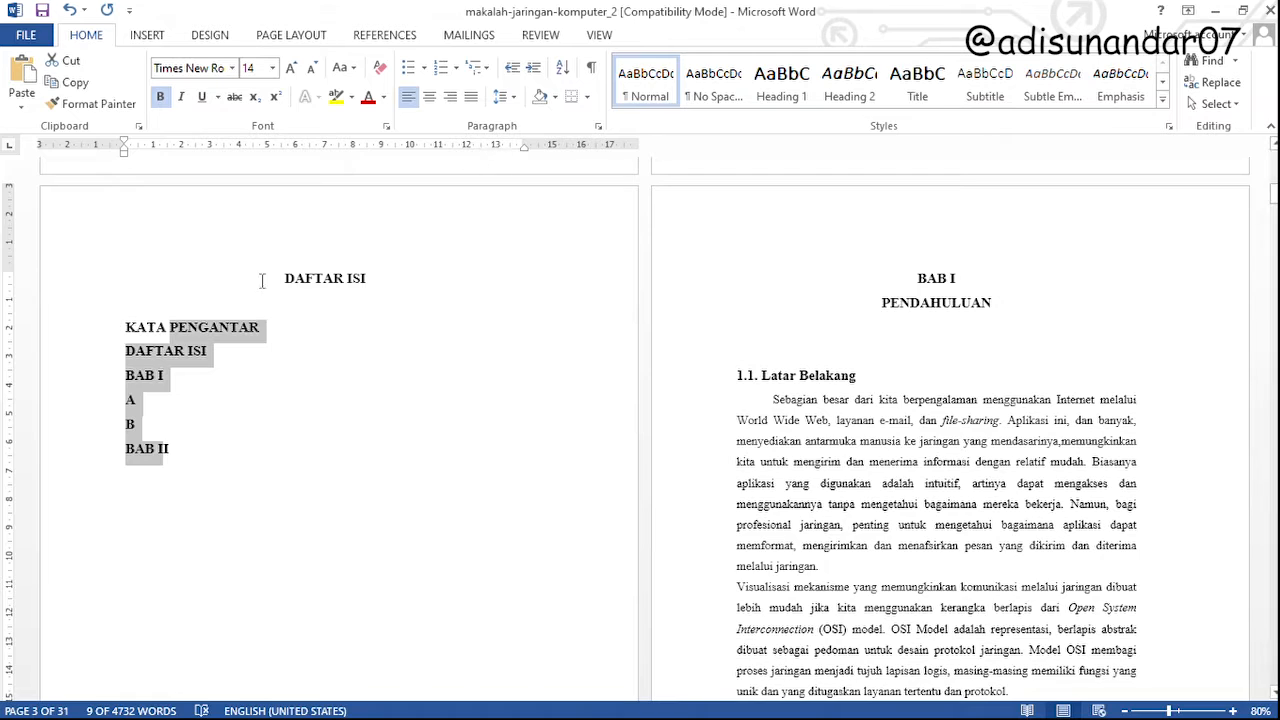
left_click(281, 335)
type("............")
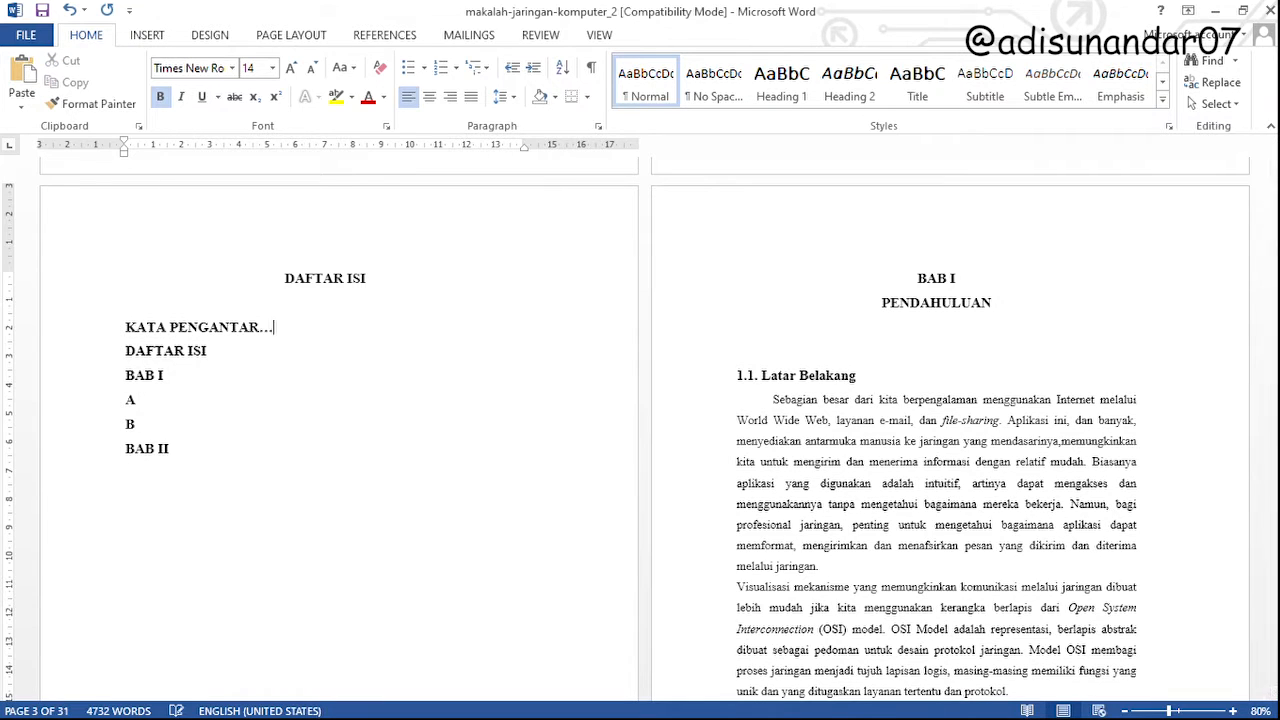
key("BackSpace")
key("BackSpace")
key("BackSpace")
key("BackSpace")
key("BackSpace")
key("BackSpace")
key("BackSpace")
key("BackSpace")
key("BackSpace")
key("BackSpace")
key("BackSpace")
key("BackSpace")
key("BackSpace")
type("R")
Set a tab stop with a dotted leader at about 13 cm for all six contents entries
left_click(188, 327)
left_click_drag(157, 452, 190, 327)
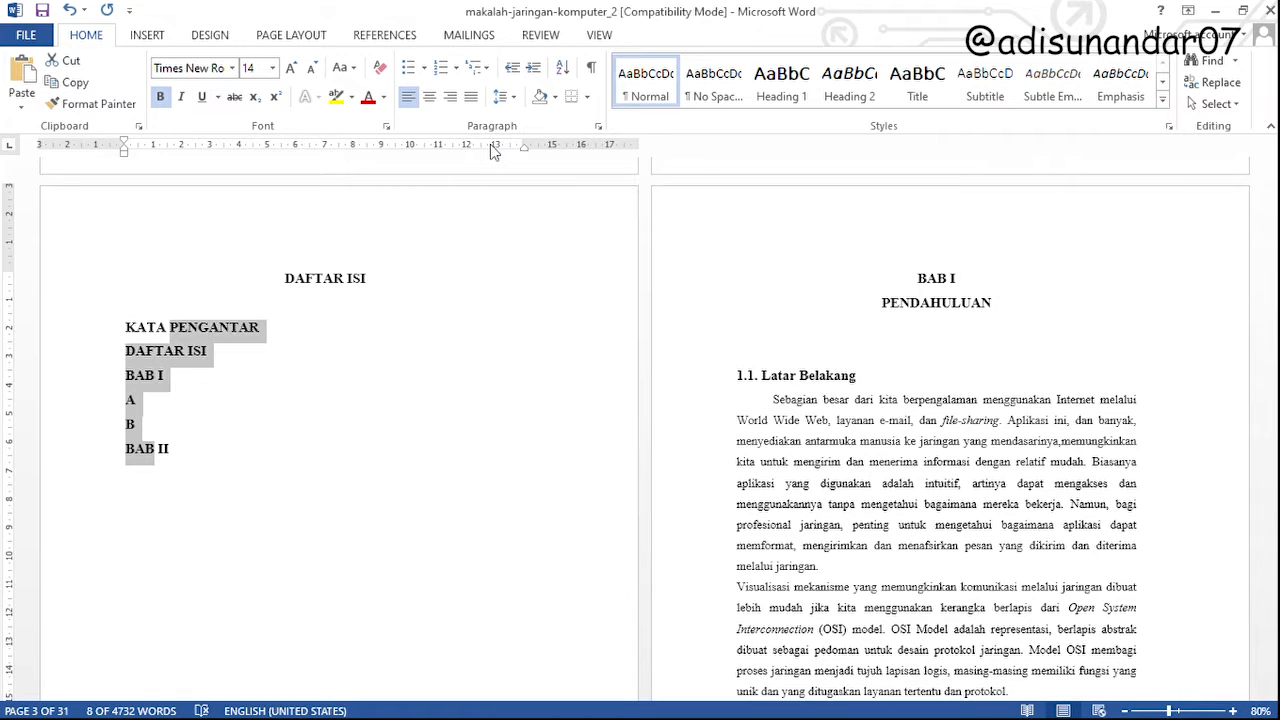
double_click(490, 145)
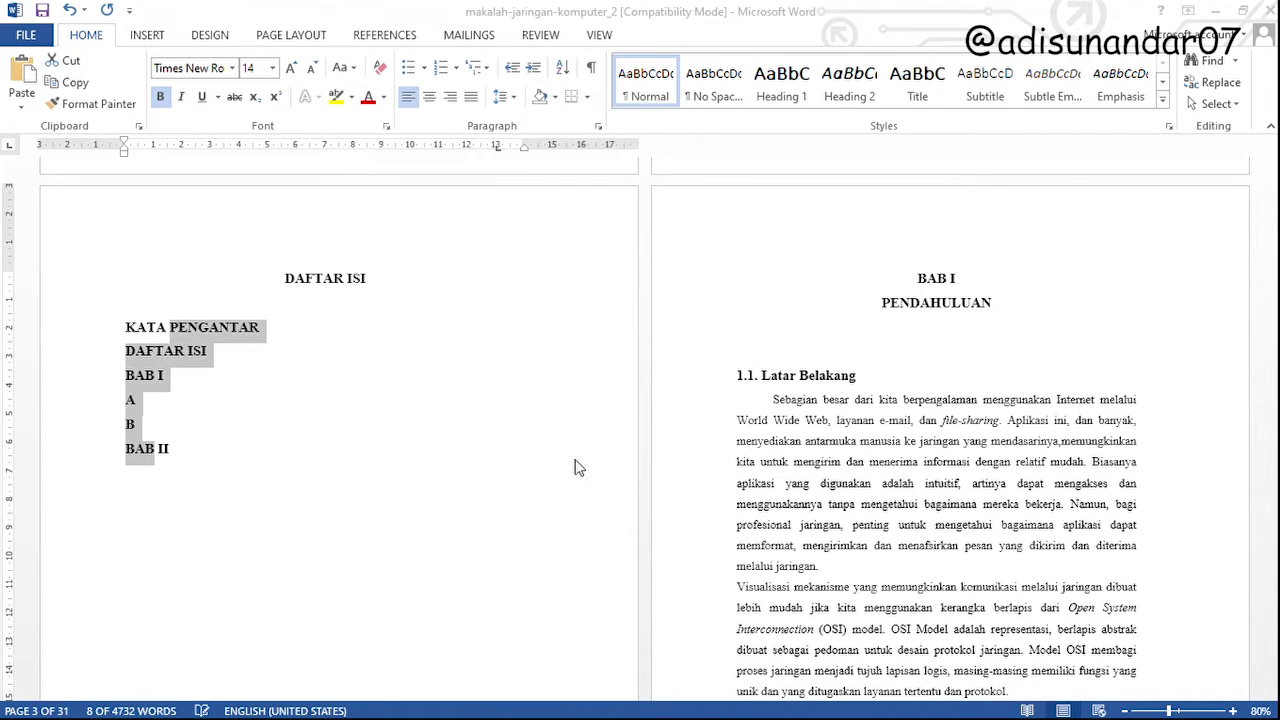
Insert a dotted tab leader after each contents entry, from KATA PENGANTAR to BAB II
left_click(288, 330)
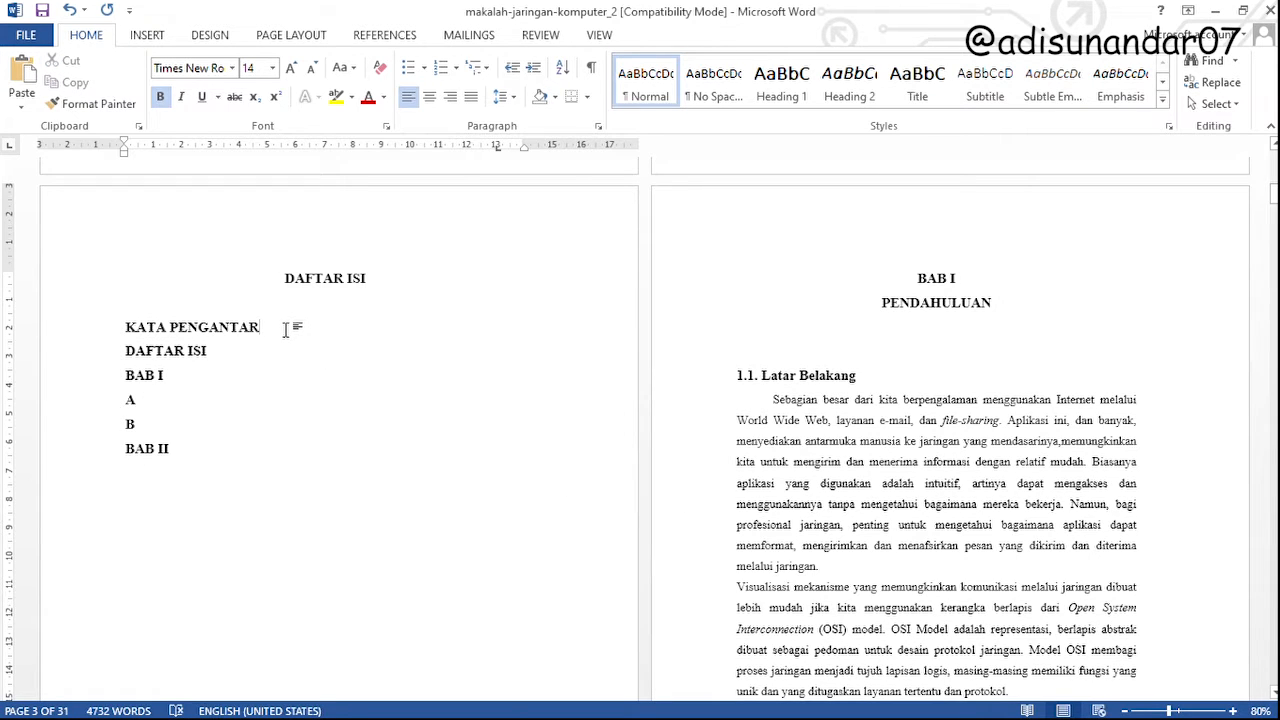
key("Tab")
left_click(270, 356)
key("Tab")
left_click(200, 378)
key("Tab")
left_click(180, 402)
key("Tab")
left_click(172, 426)
key("Tab")
left_click(180, 450)
key("Tab")
Indent the sub-entries A and B under BAB I by about 1 cm
left_click(175, 406)
key("shift+Down")
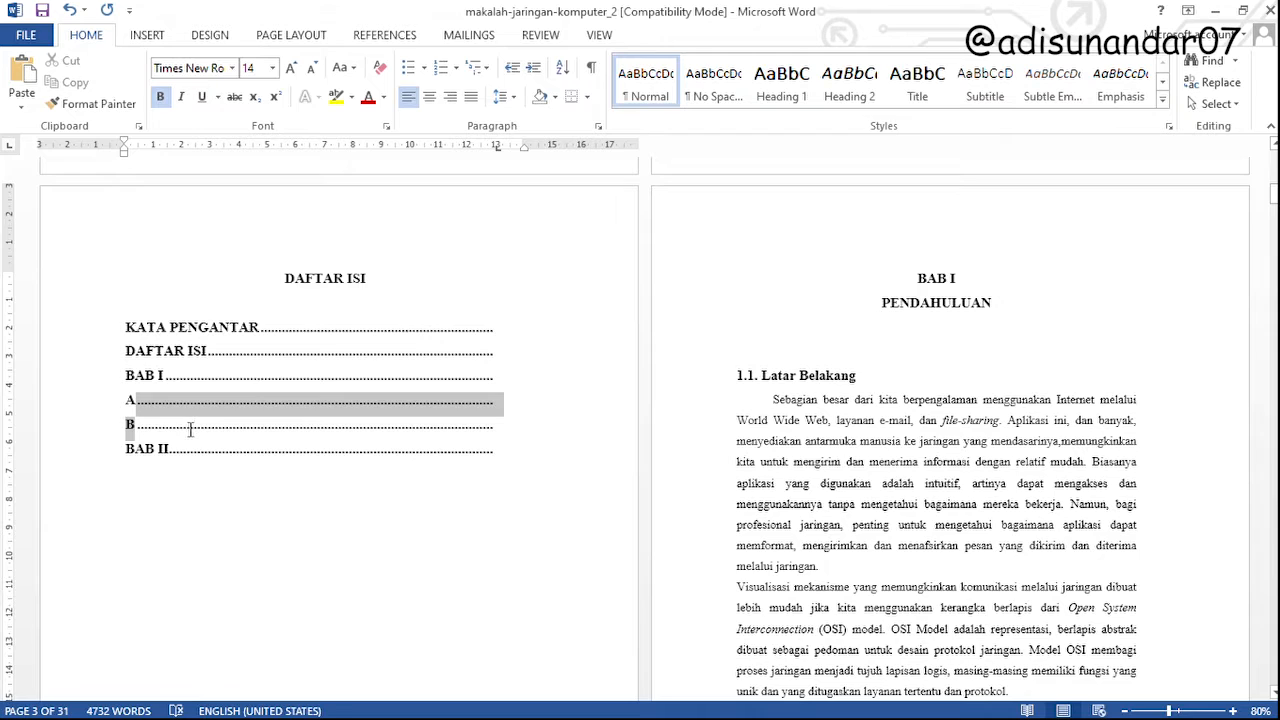
left_click_drag(123, 150, 153, 150)
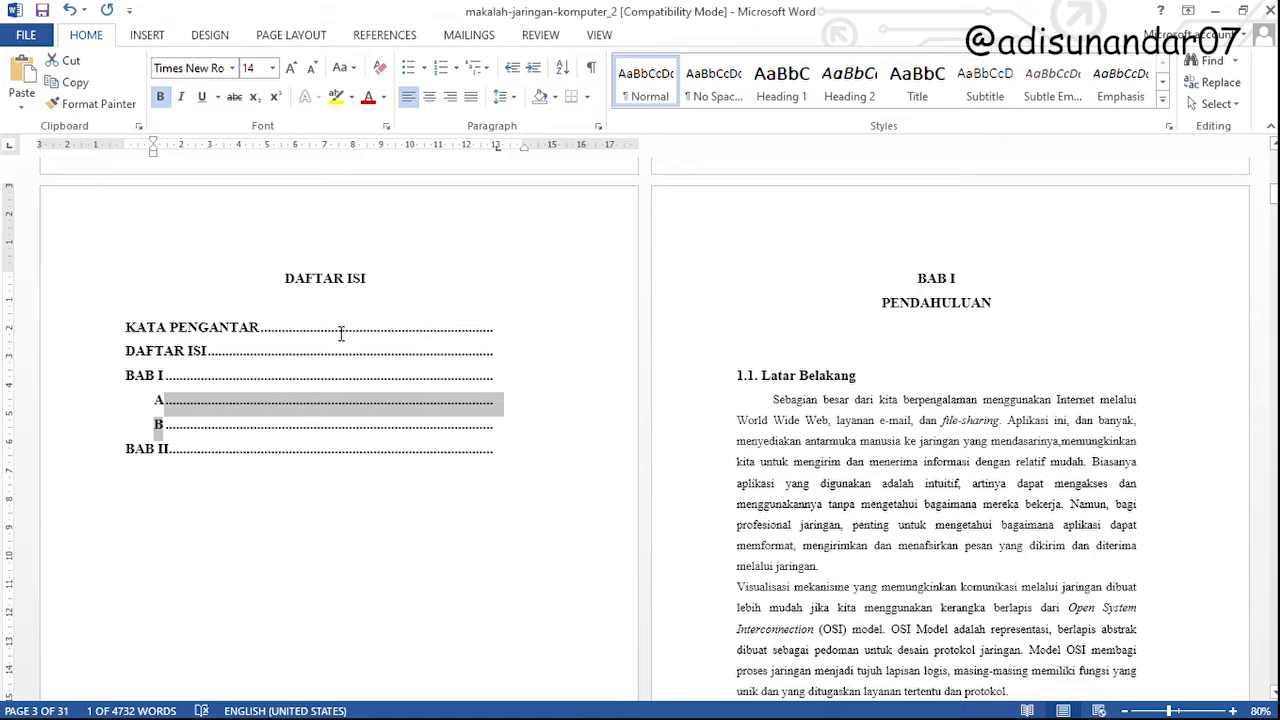
left_click_drag(124, 328, 258, 332)
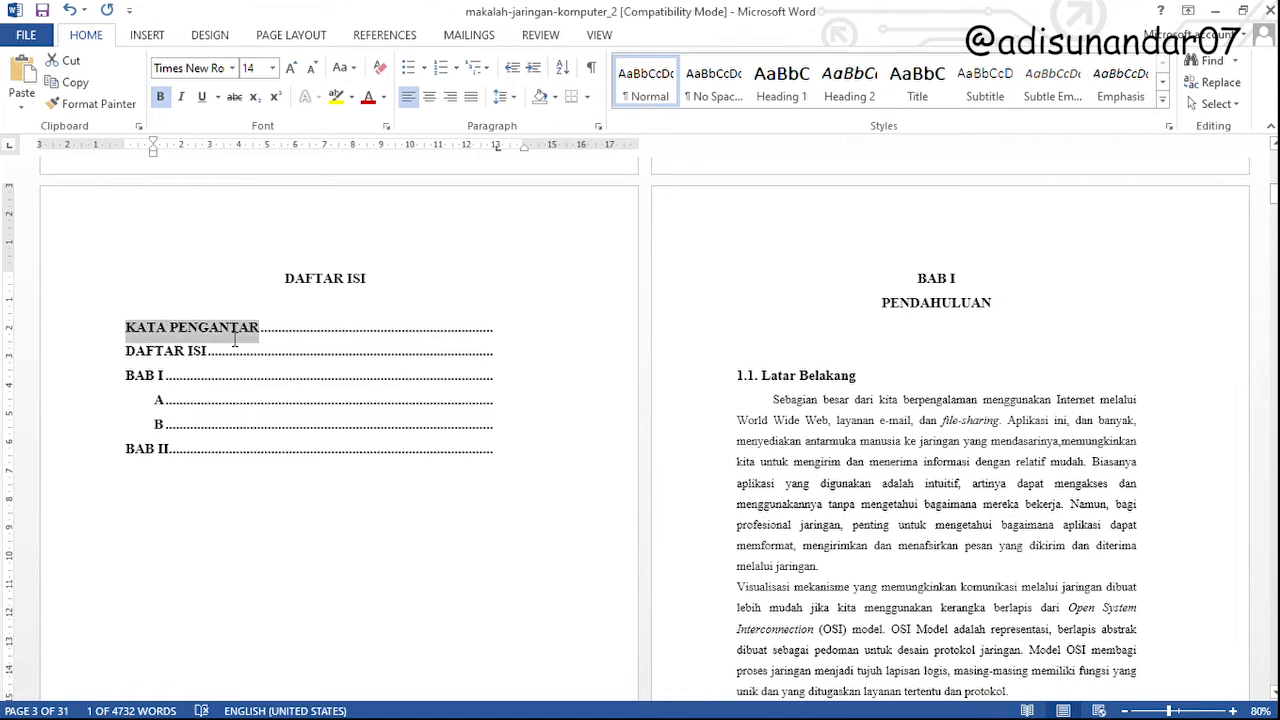
left_click(298, 340)
key("End")
left_click_drag(188, 472, 110, 338)
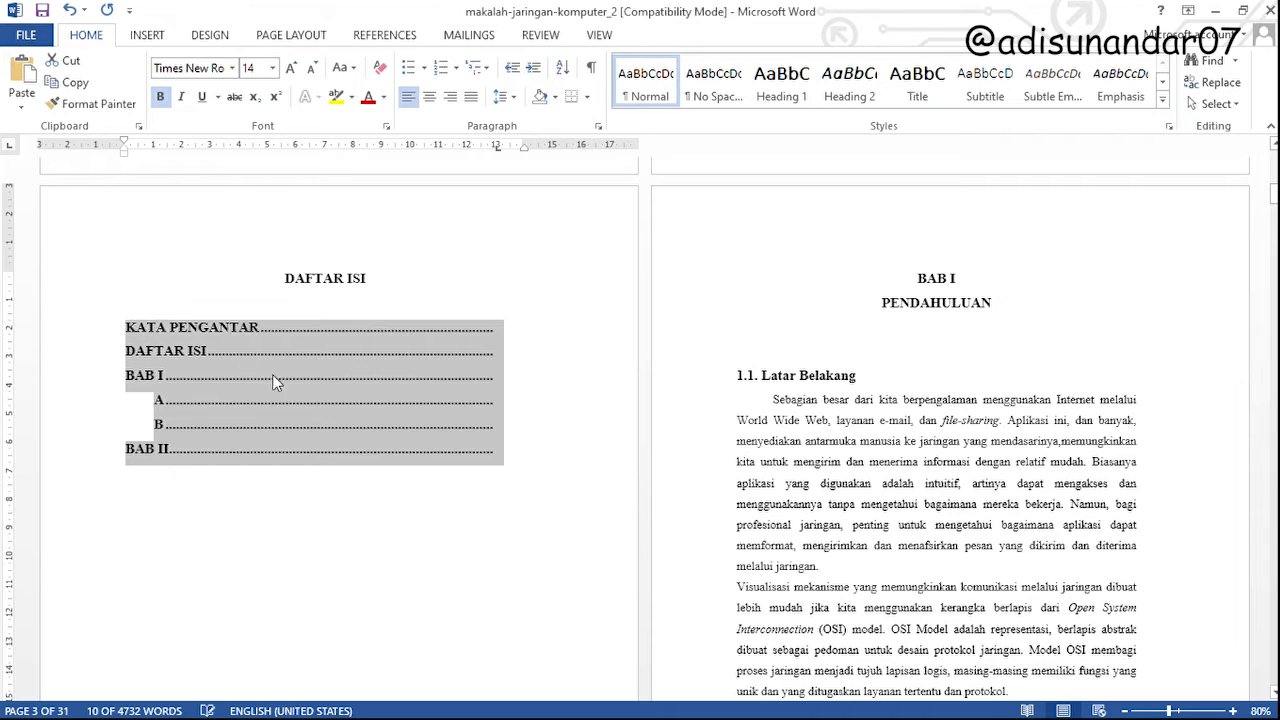
left_click(386, 340)
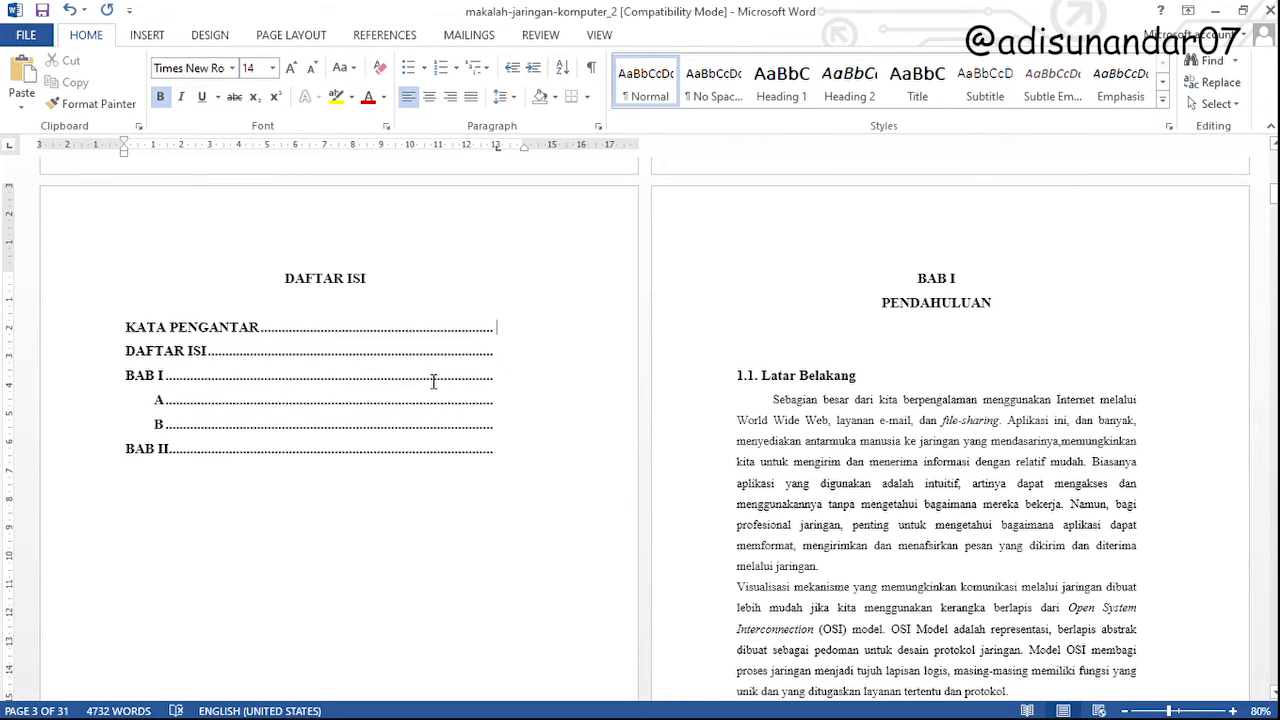
scroll(491, 400, "down", 5)
scroll(491, 400, "up", 5)
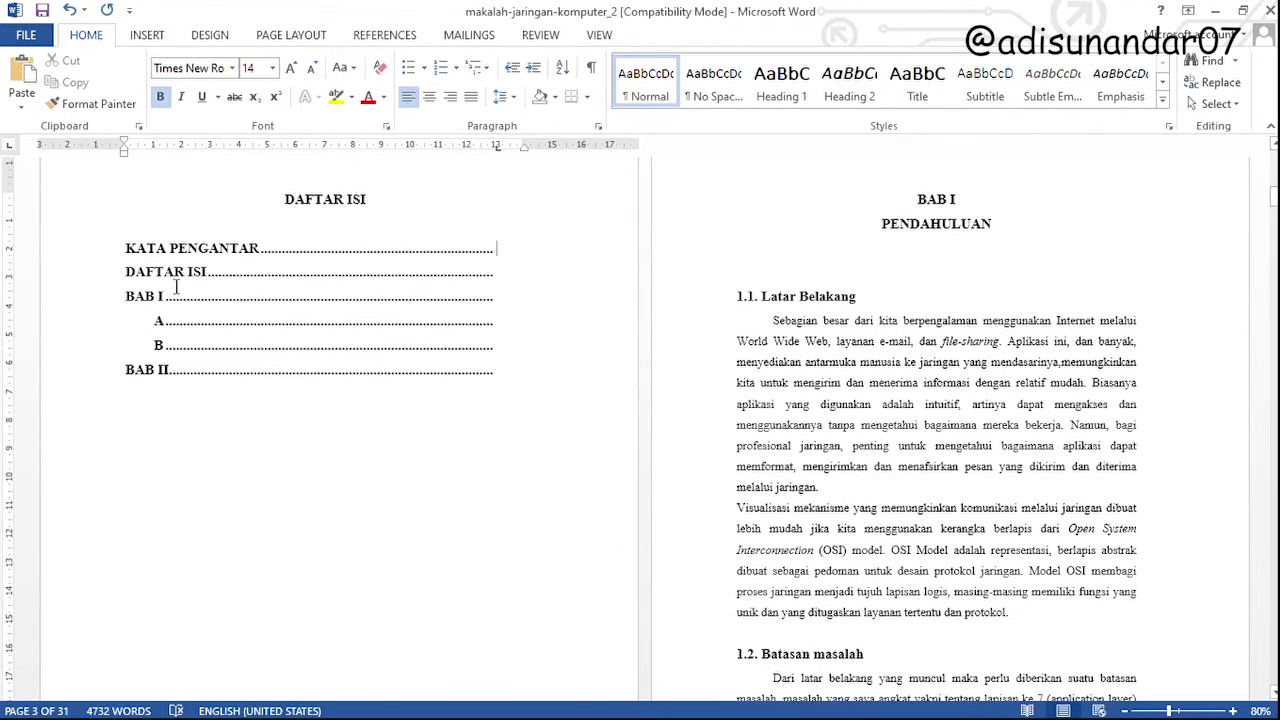
Delete all the manually entered contents lines under the DAFTAR ISI heading
left_click(125, 248)
left_click(230, 397)
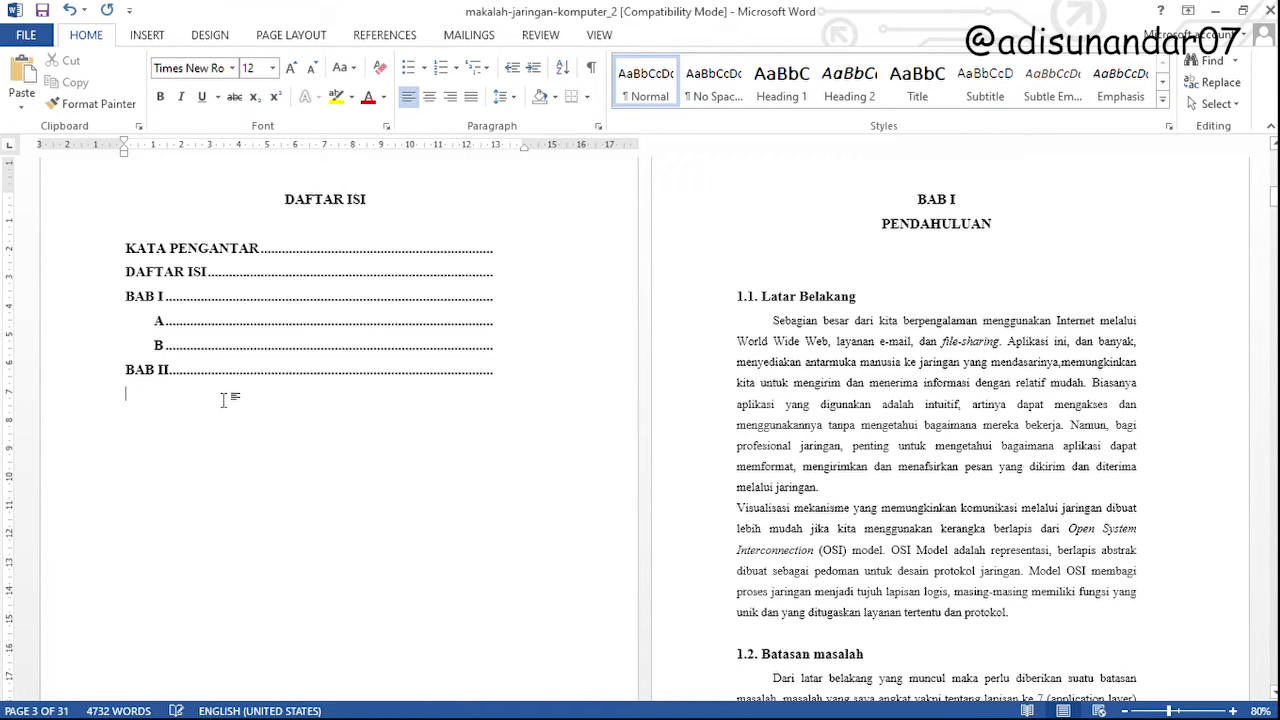
left_click(115, 256, "shift")
key("Delete")
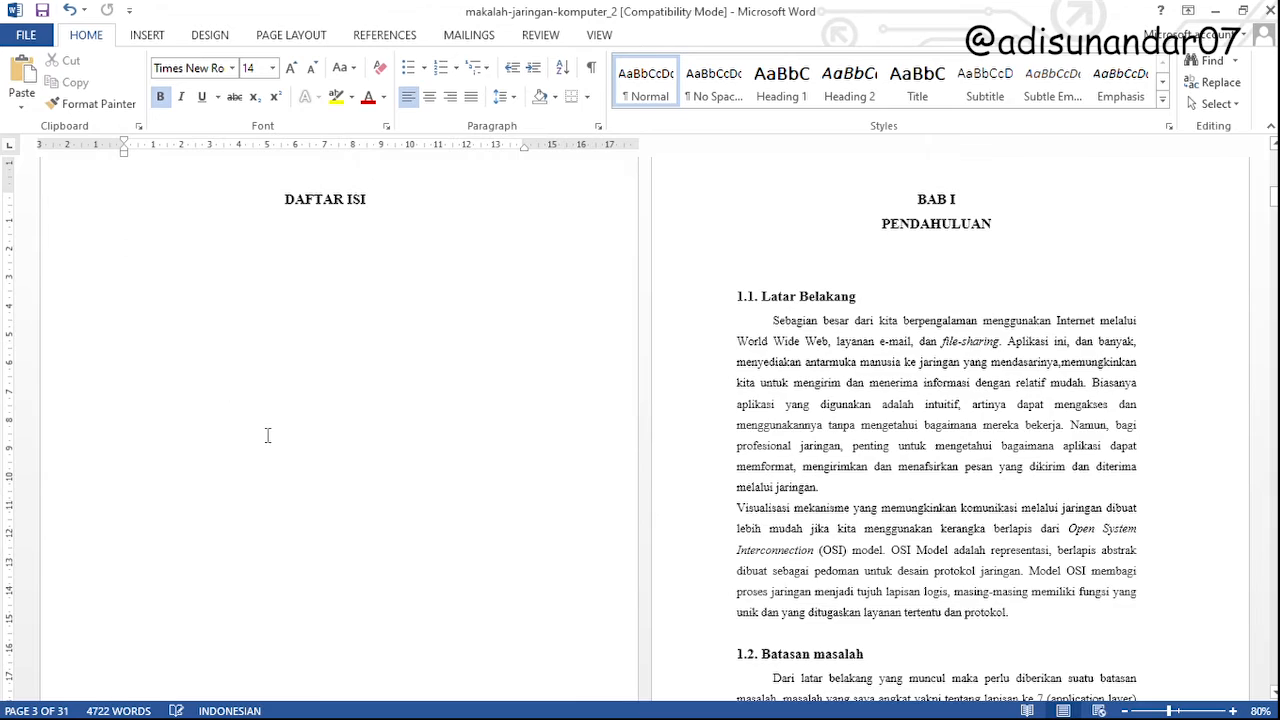
scroll(267, 435, "down", 1)
scroll(267, 435, "down", 2)
scroll(303, 449, "up", 4)
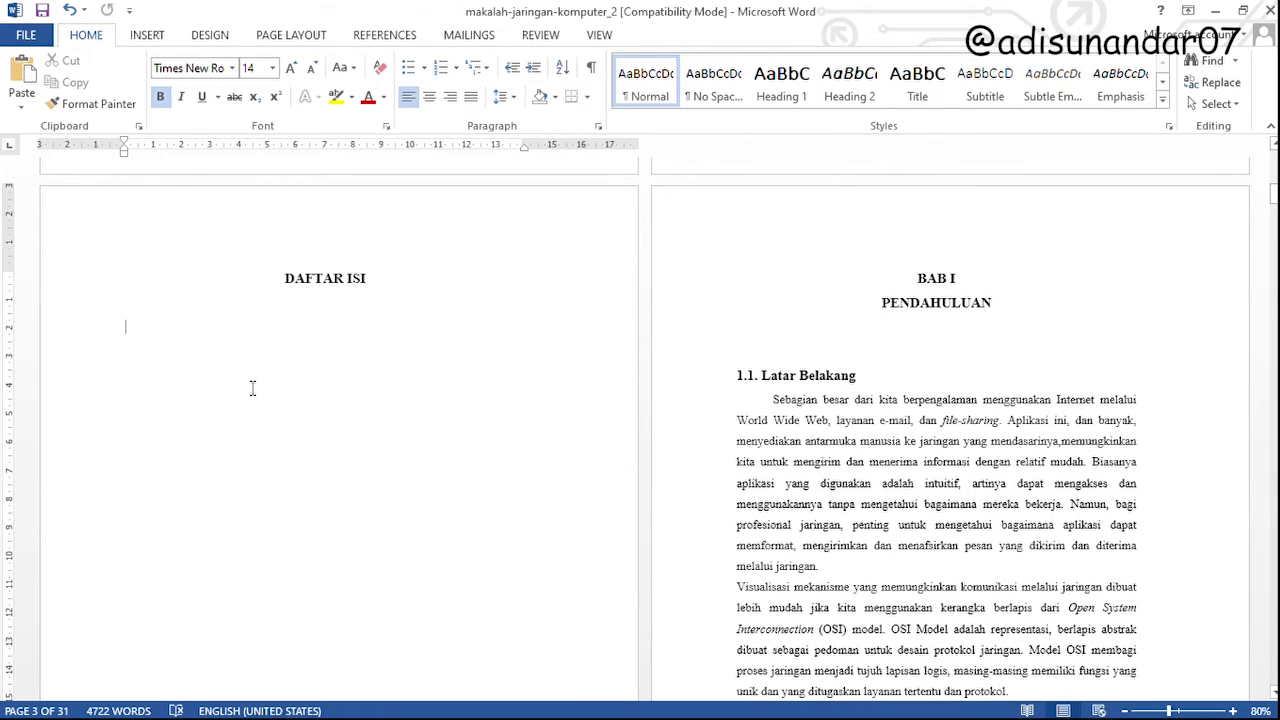
scroll(256, 394, "up", 1)
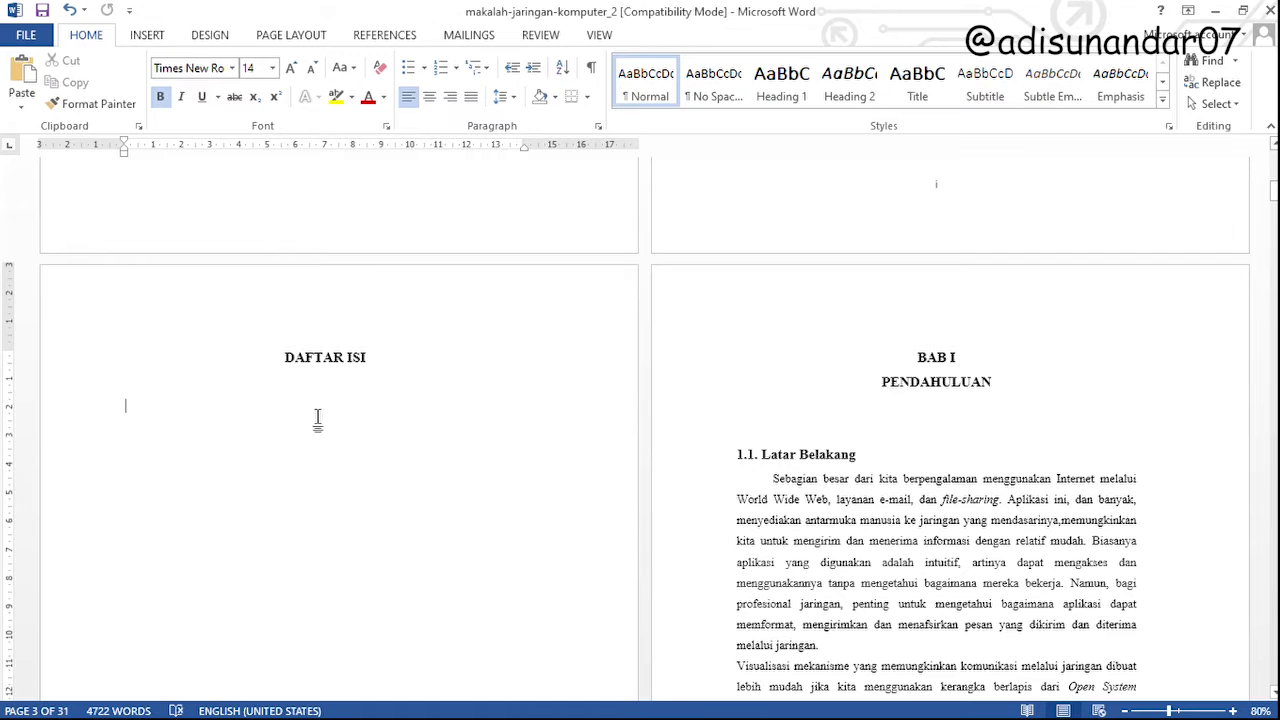
left_click(139, 386)
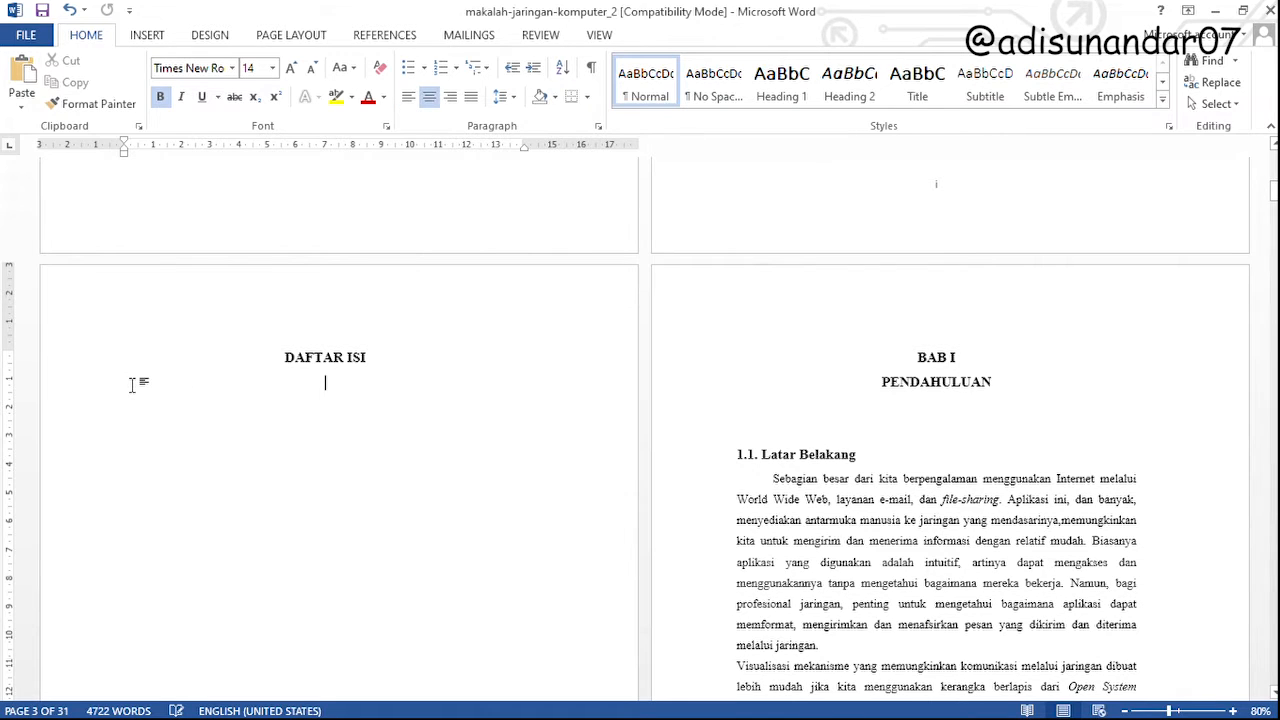
left_click(137, 409)
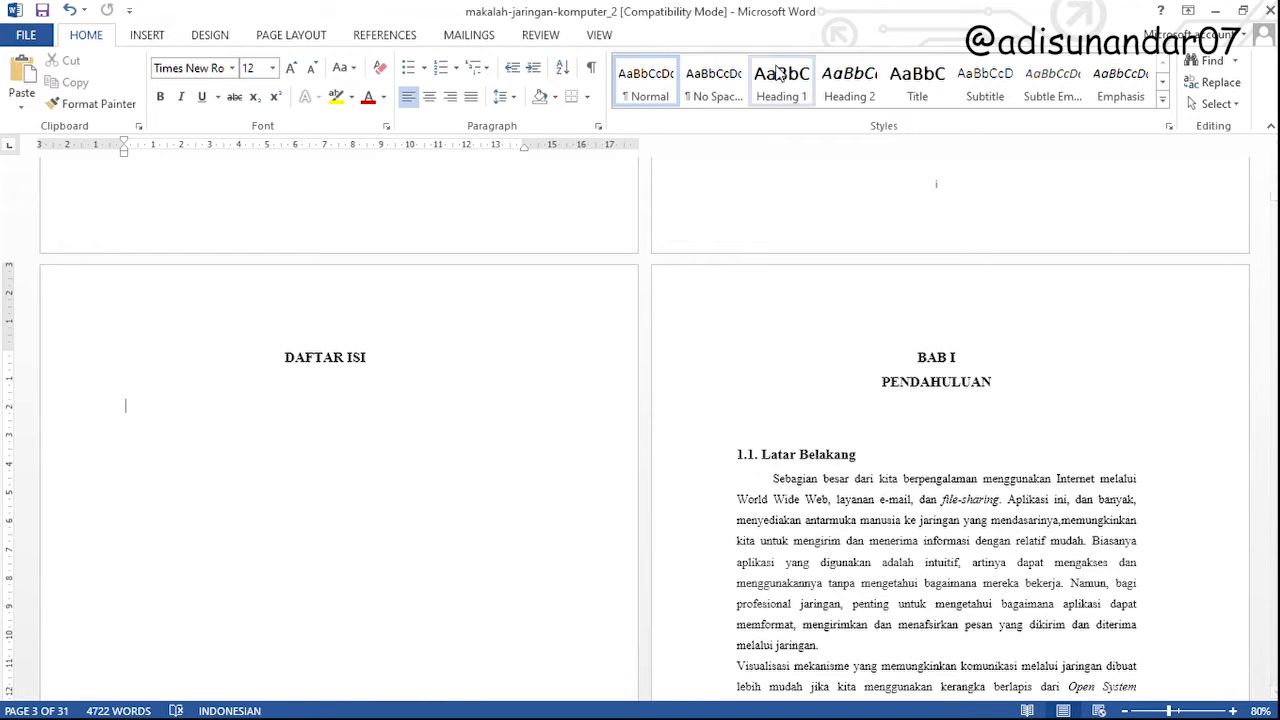
Apply the Heading 1 style to the KATA PENGANTAR title on the preface page
scroll(348, 455, "up", 5)
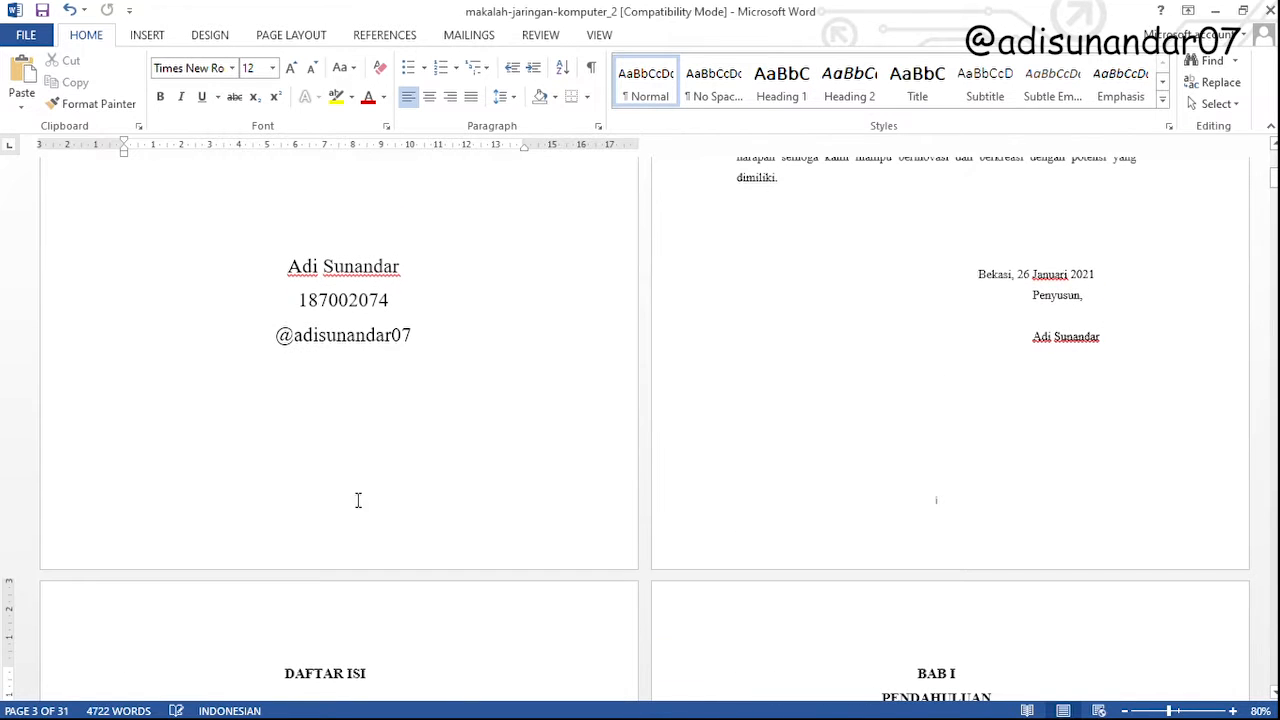
scroll(343, 537, "up", 8)
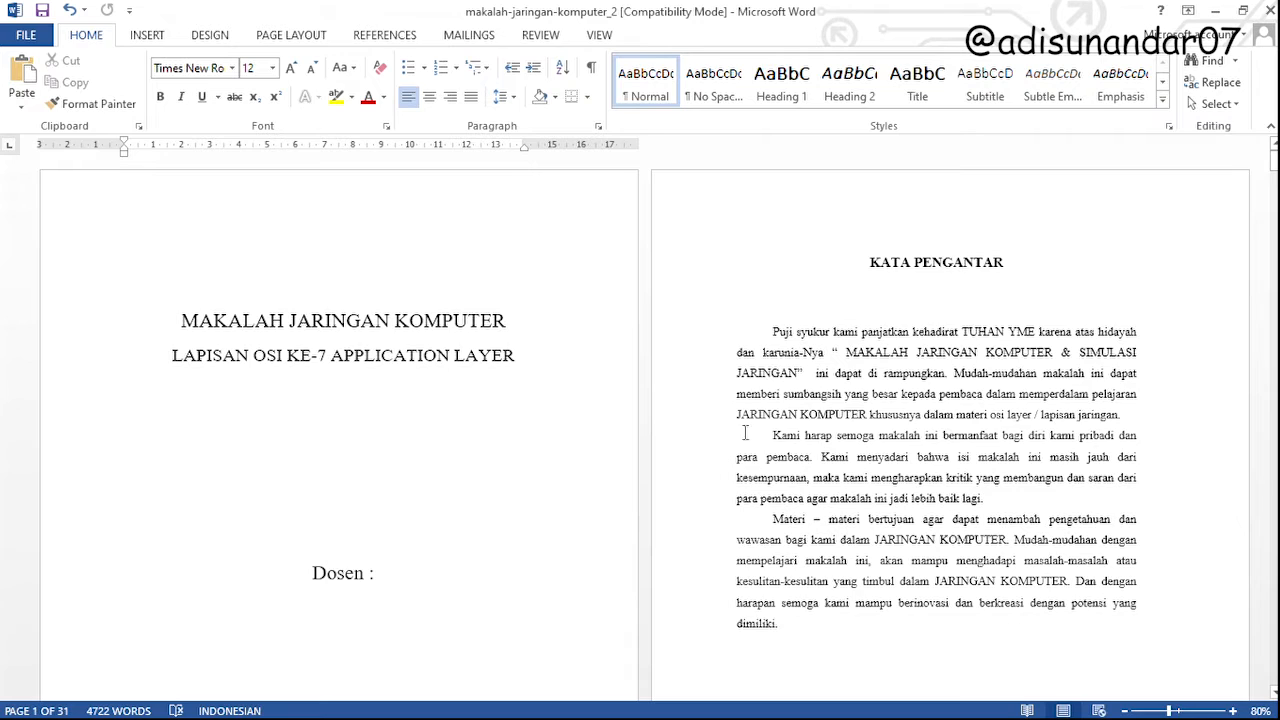
double_click(876, 264)
left_click_drag(876, 264, 1003, 264)
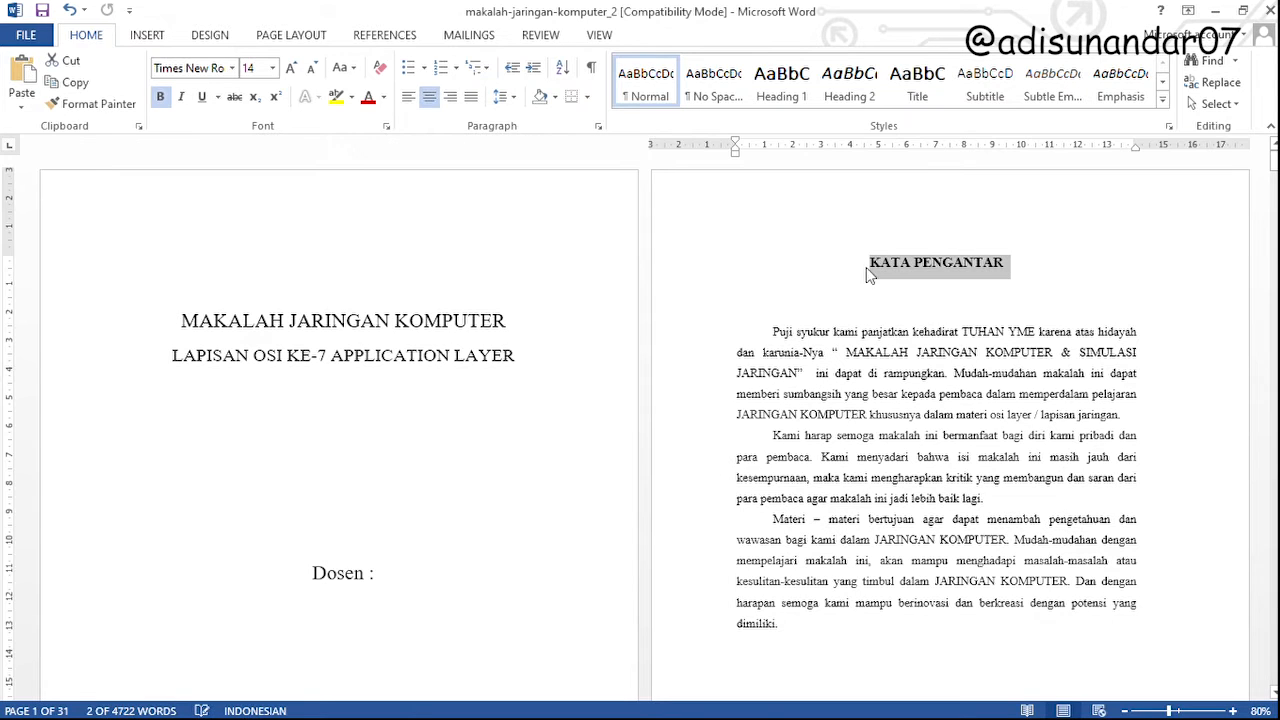
left_click(799, 94)
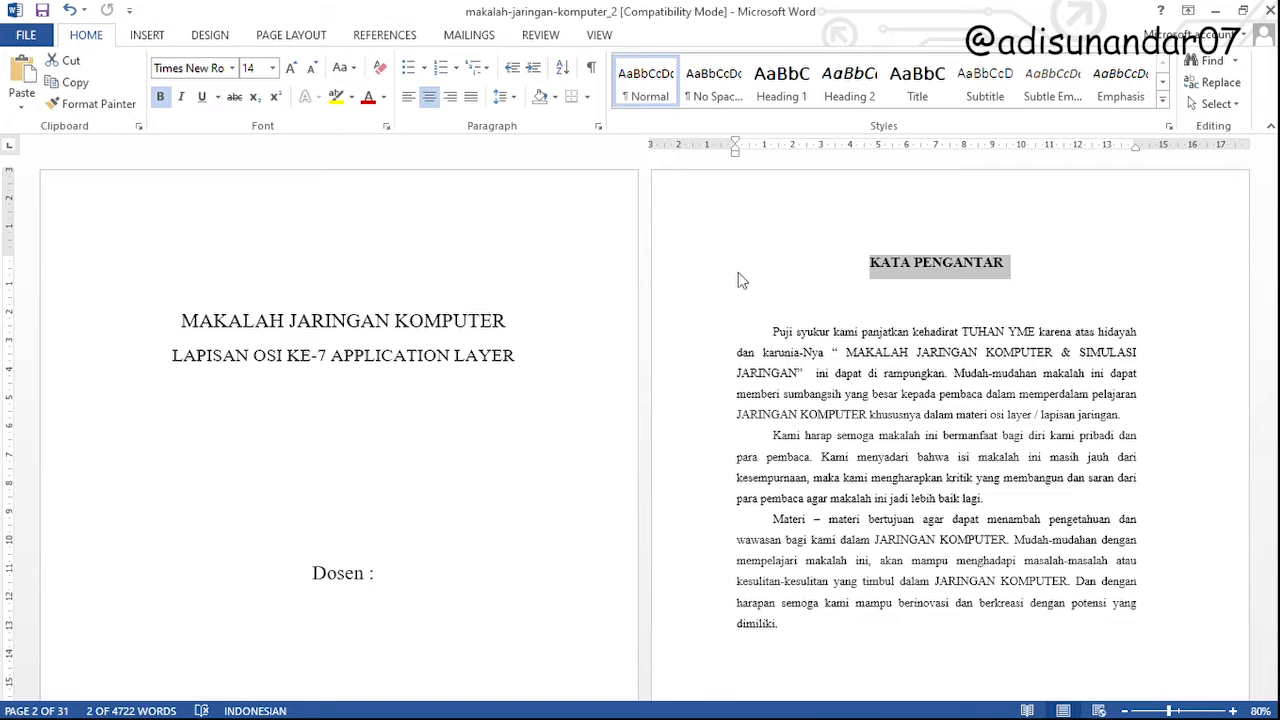
left_click(860, 288)
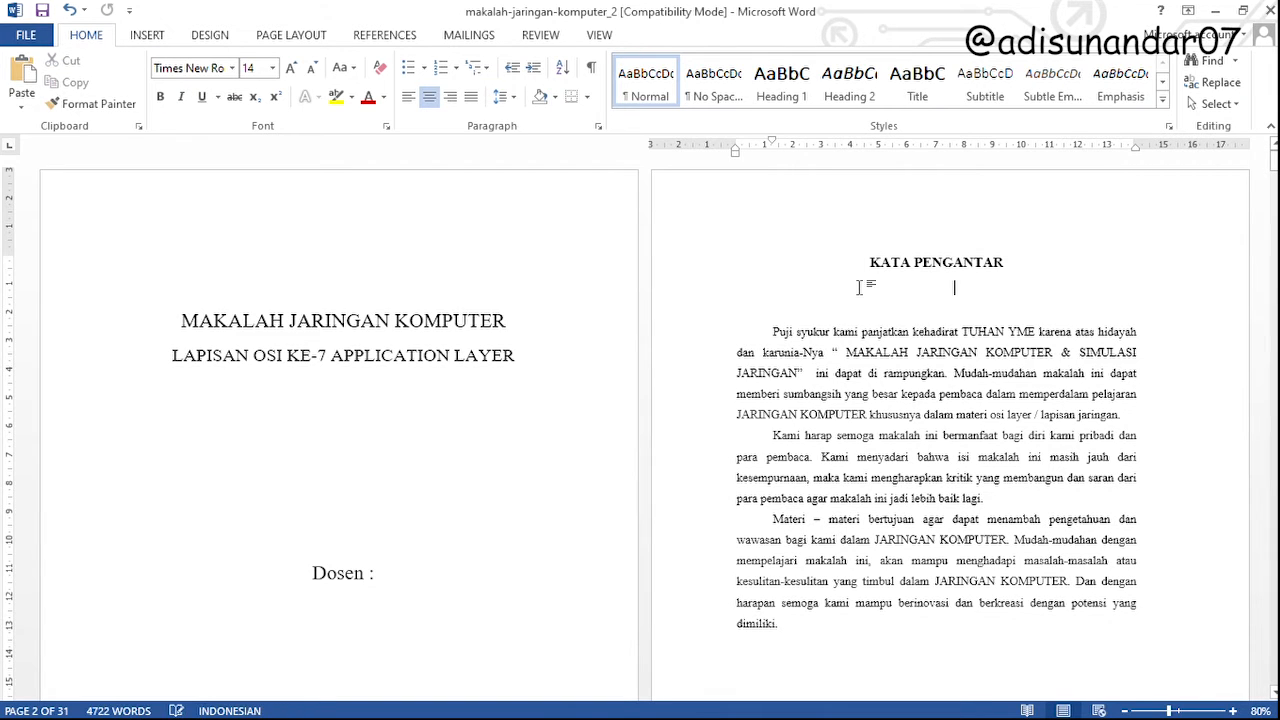
left_click_drag(872, 273, 967, 278)
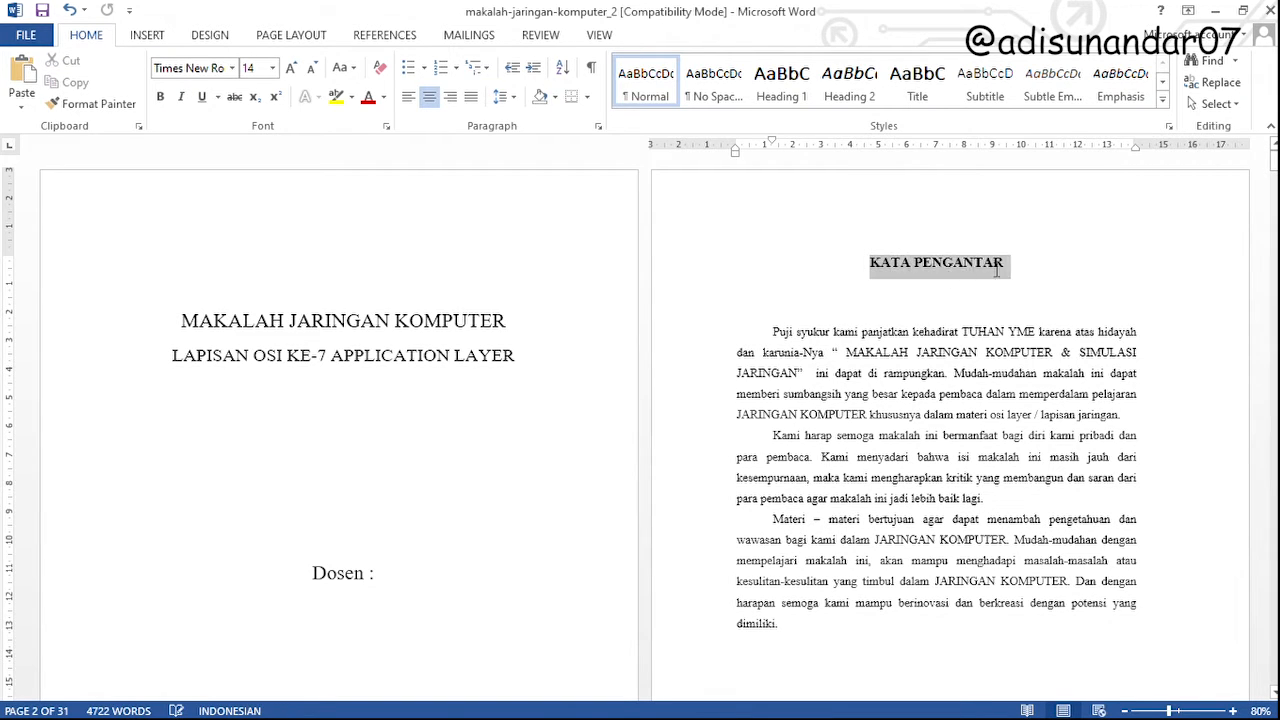
left_click(781, 82)
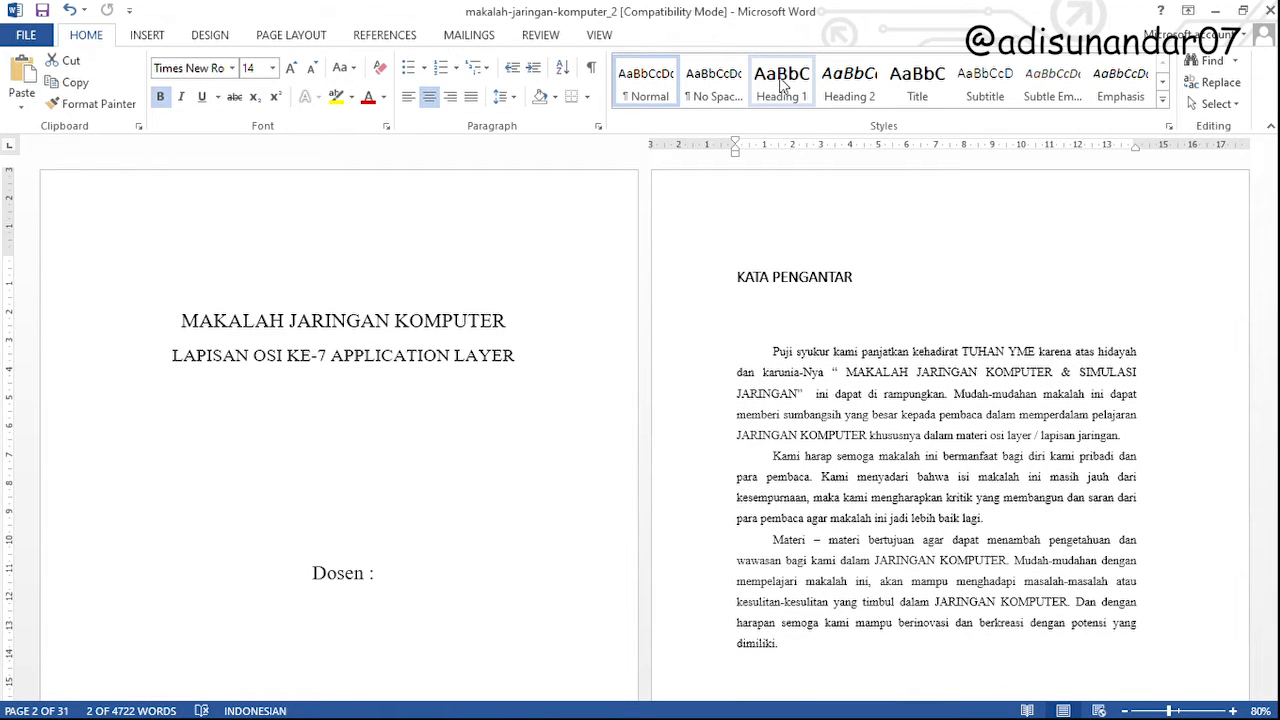
left_click(781, 82)
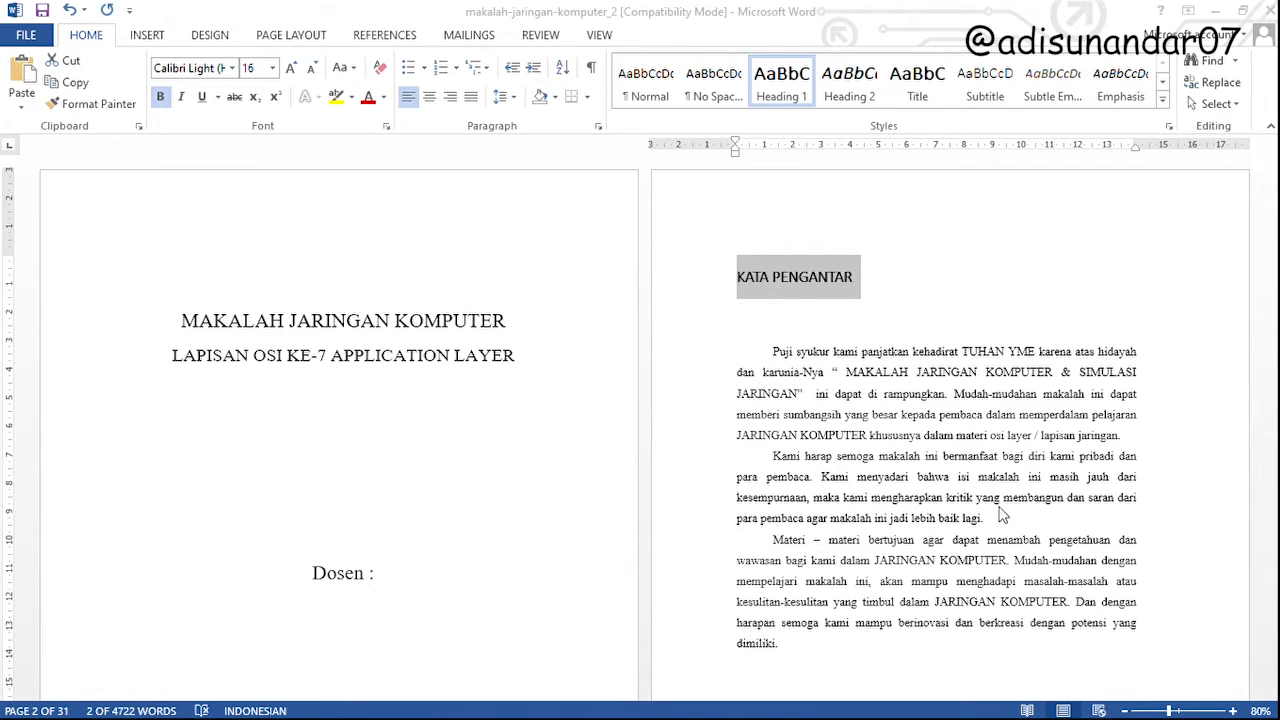
Modify the Heading 1 style to Times New Roman, 12 pt, bold and centred
left_click(1037, 559)
left_click(977, 327)
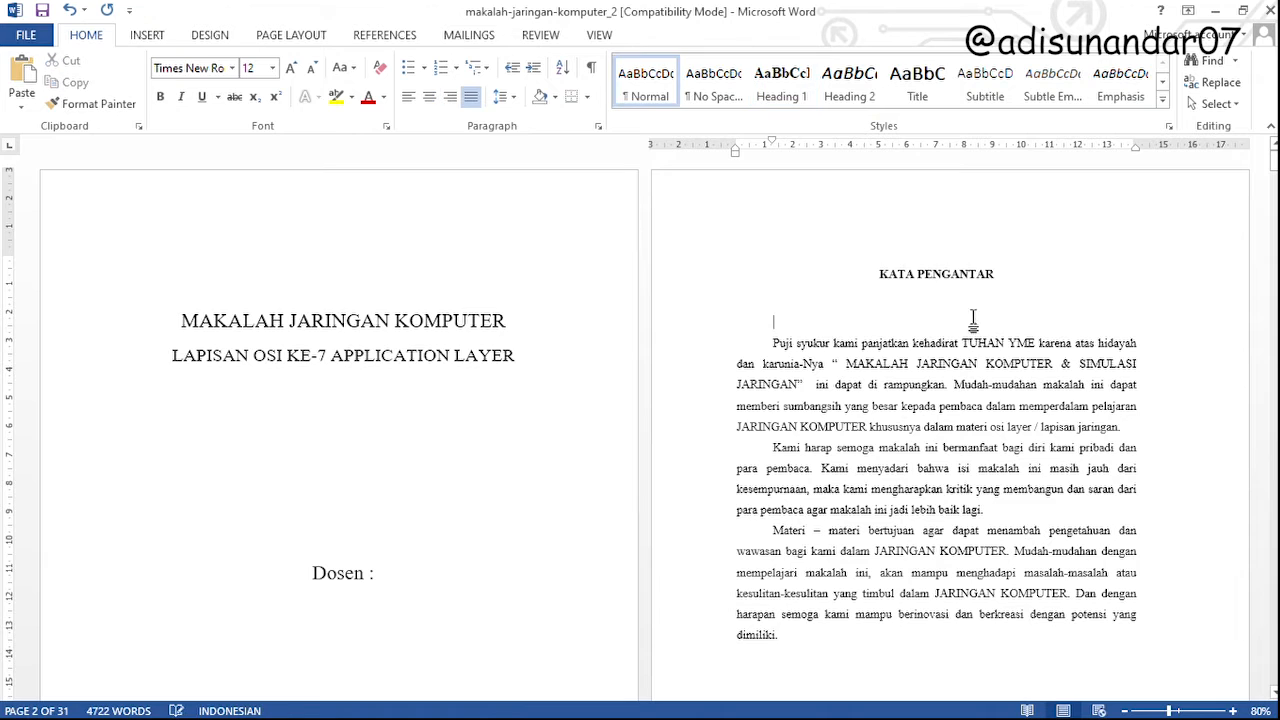
left_click(908, 276)
scroll(485, 512, "down", 10)
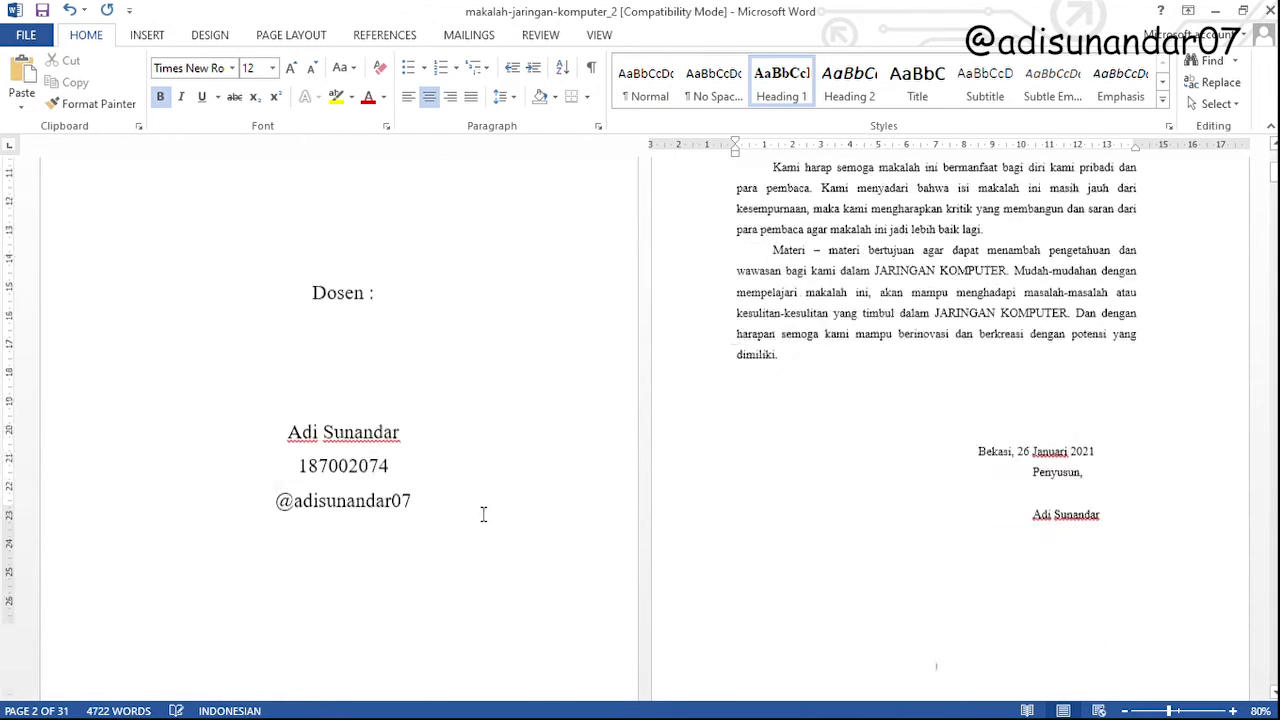
left_click(205, 496)
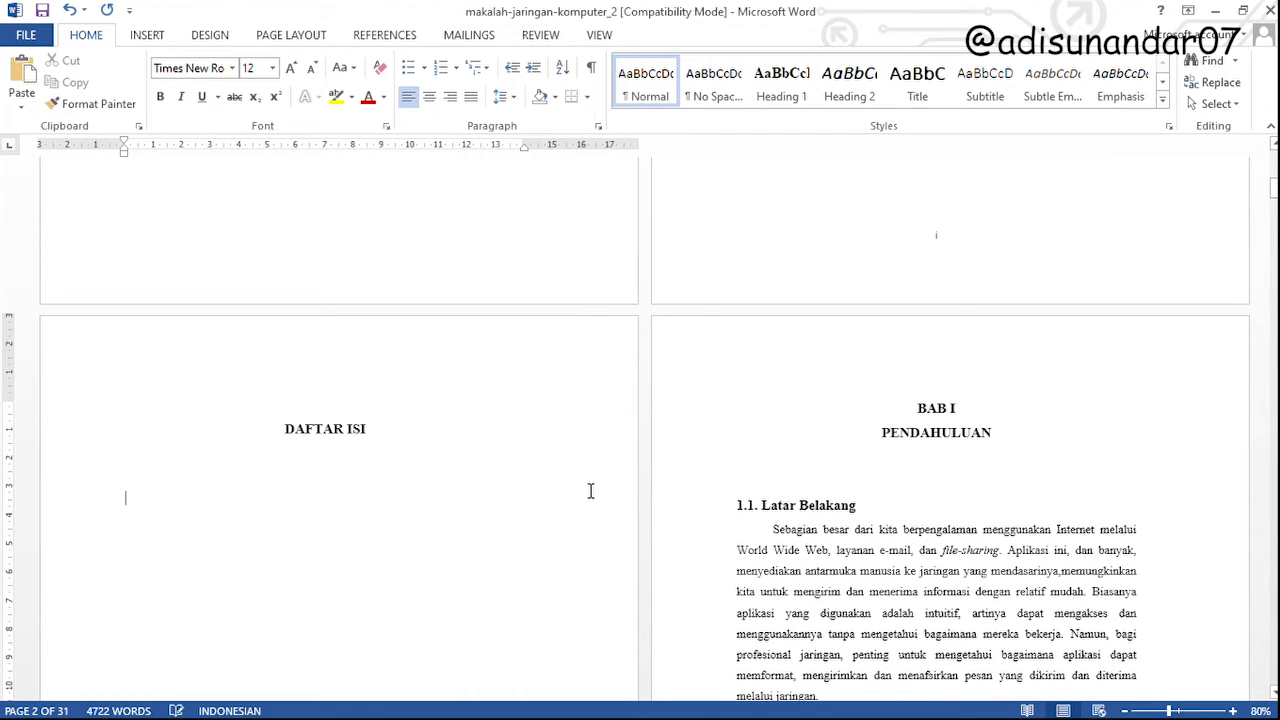
scroll(737, 466, "up", 10)
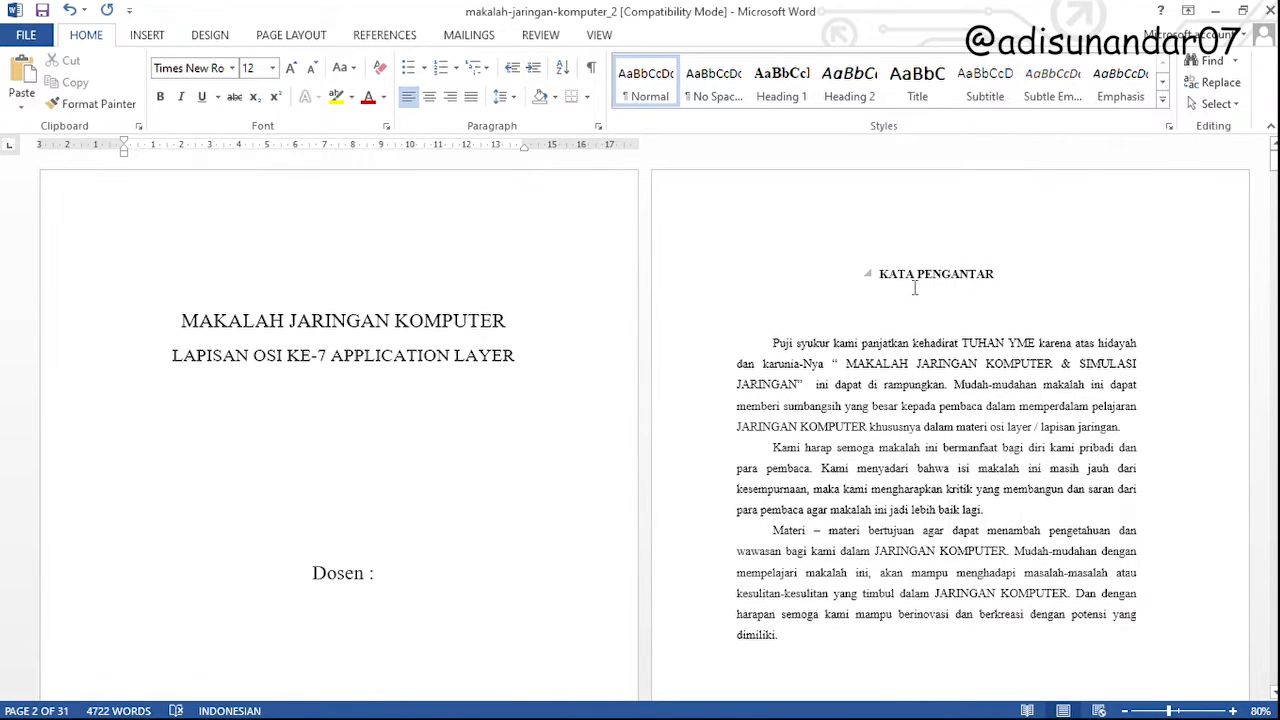
double_click(914, 282)
left_click(952, 279)
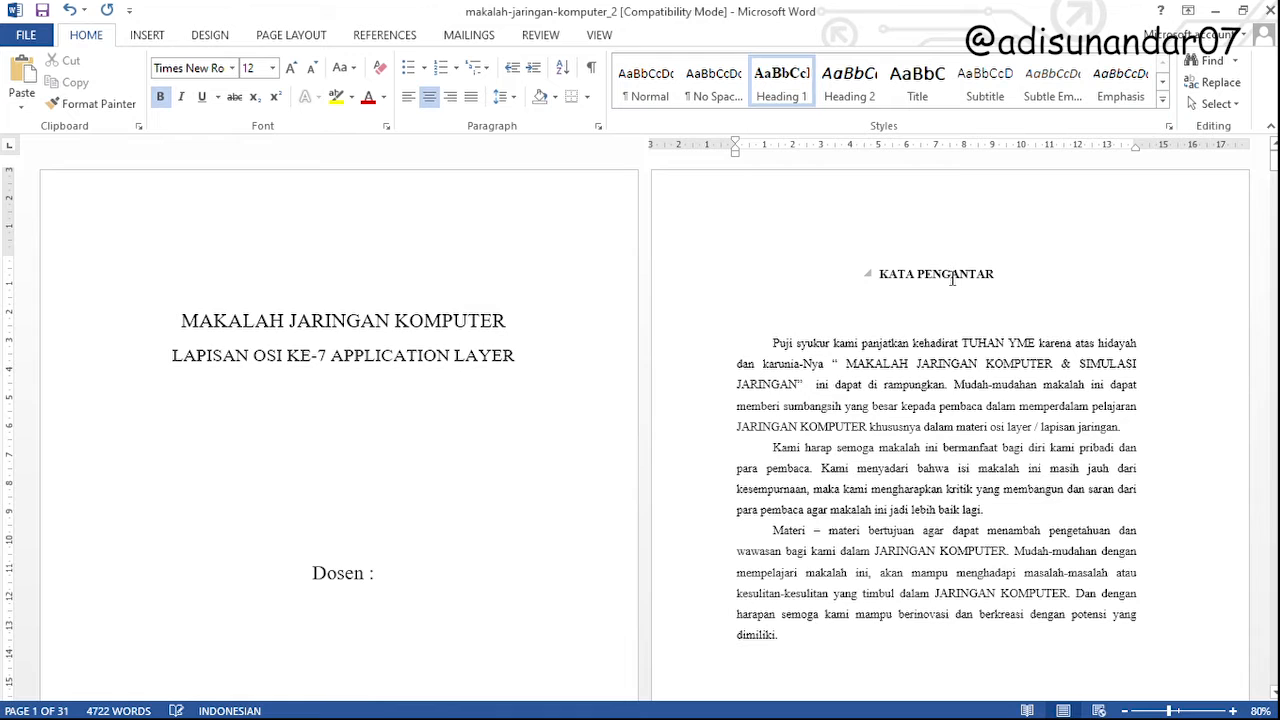
scroll(950, 290, "down", 3)
scroll(910, 315, "up", 3)
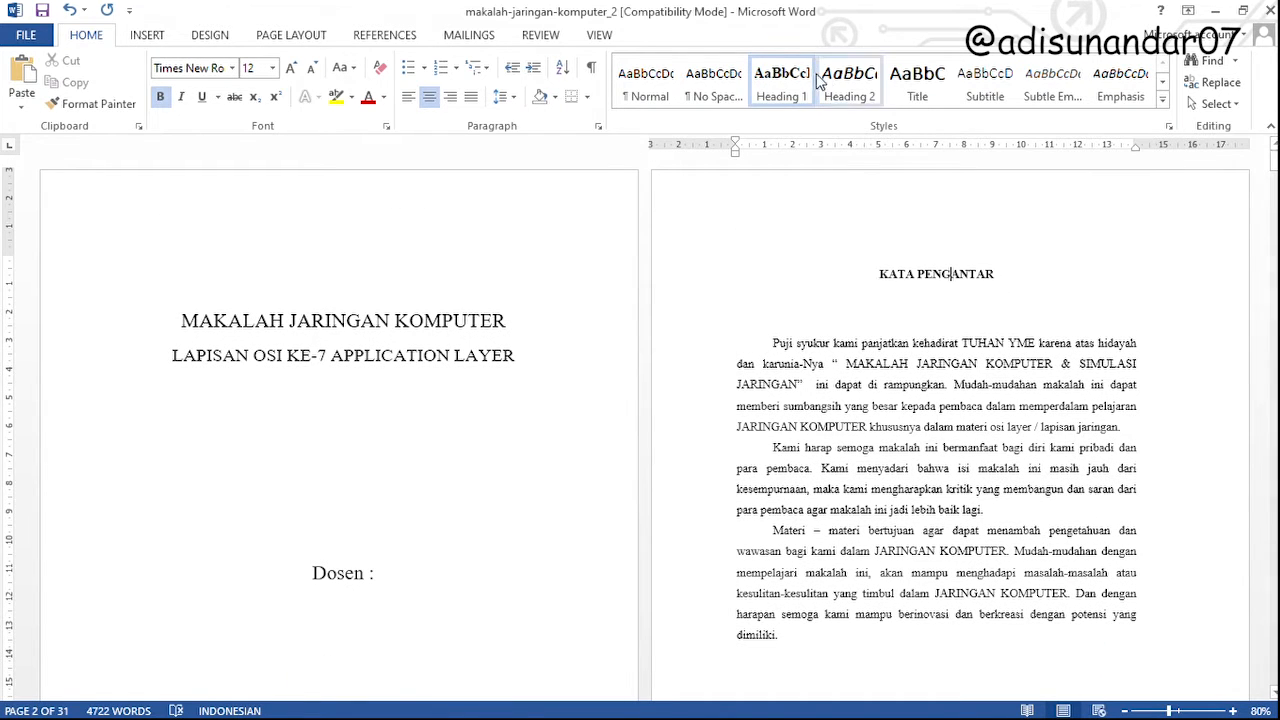
scroll(916, 285, "down", 15)
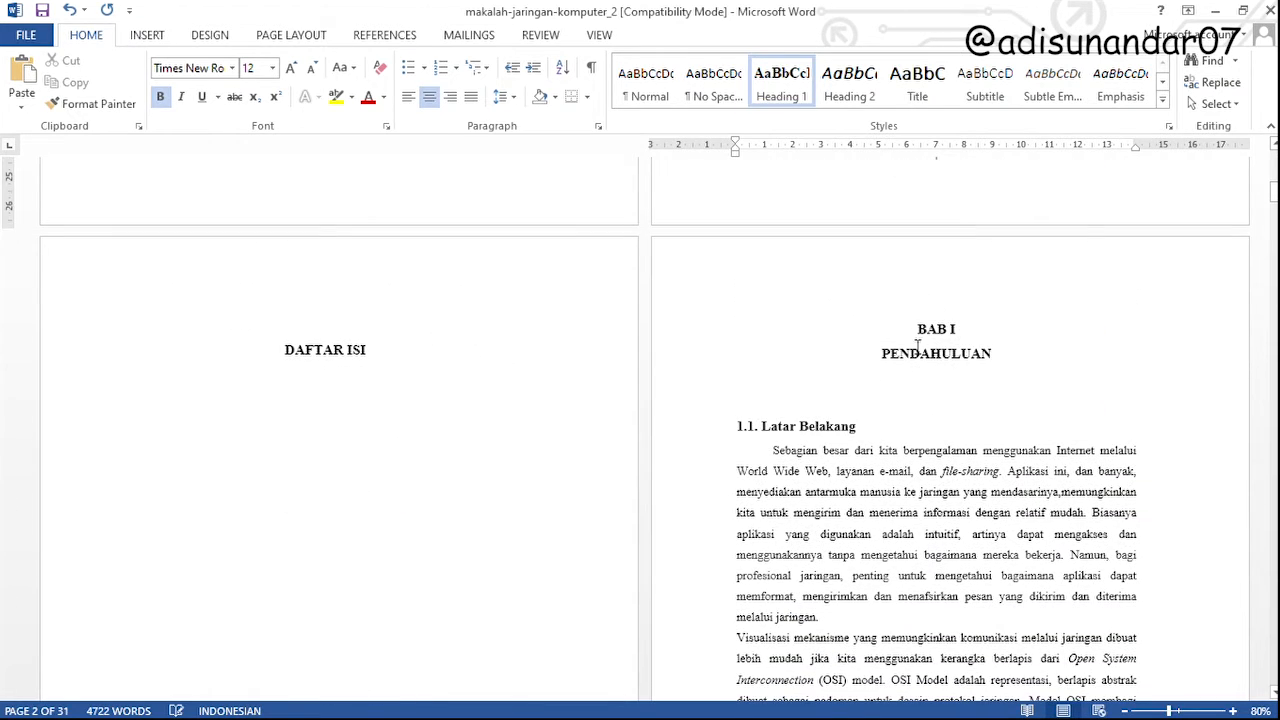
left_click(890, 331)
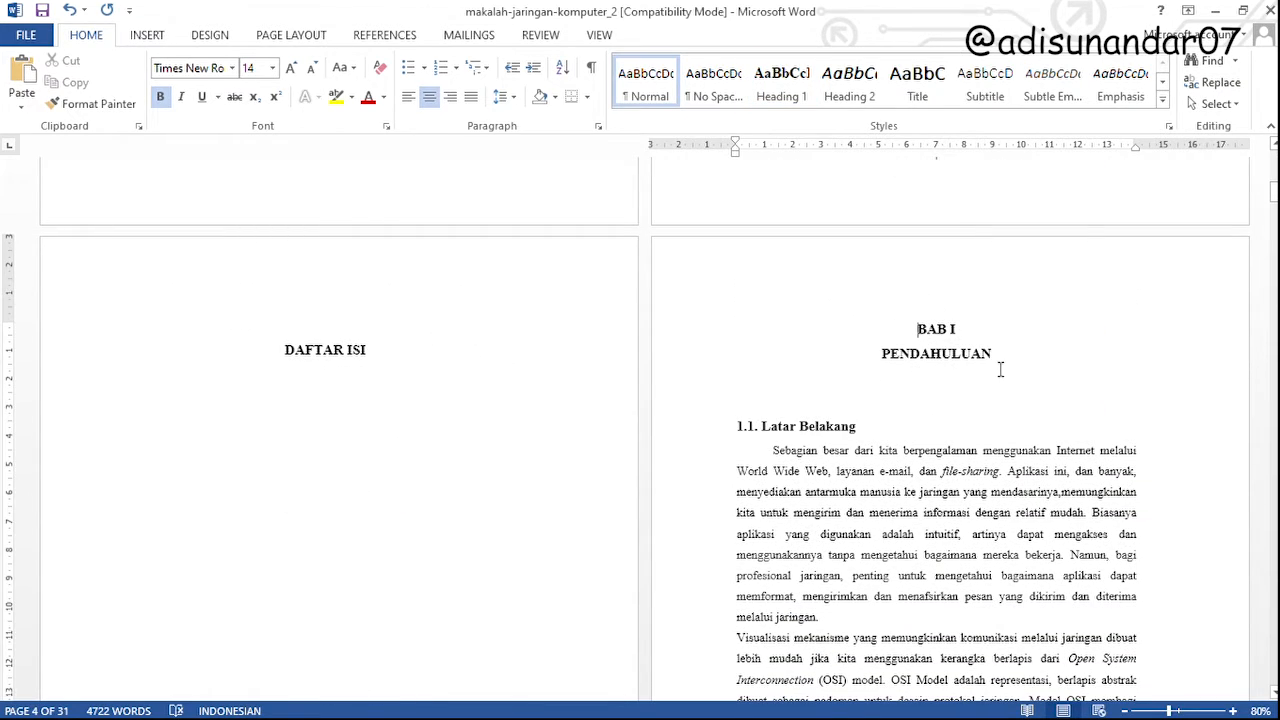
scroll(990, 366, "up", 10)
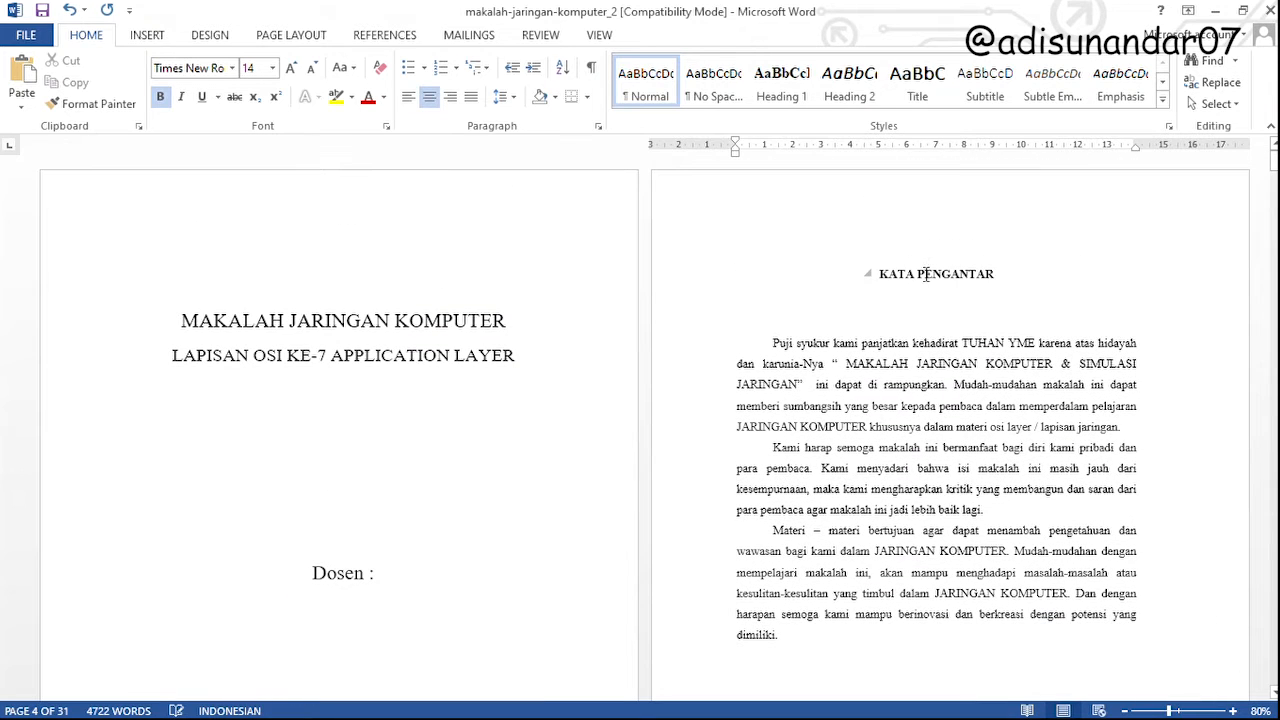
Copy the KATA PENGANTAR title's formatting onto the DAFTAR ISI title, and the DAFTAR ISI title's formatting onto BAB I
left_click(933, 276)
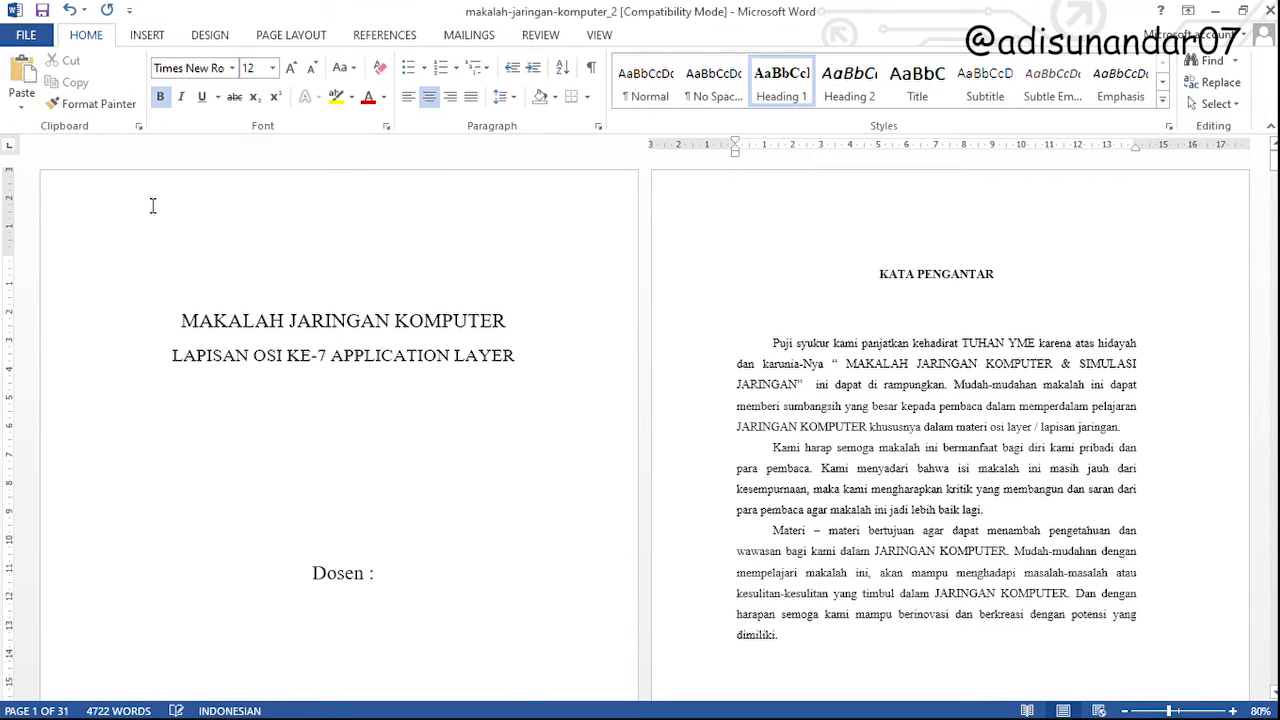
left_click(97, 104)
scroll(900, 470, "down", 10)
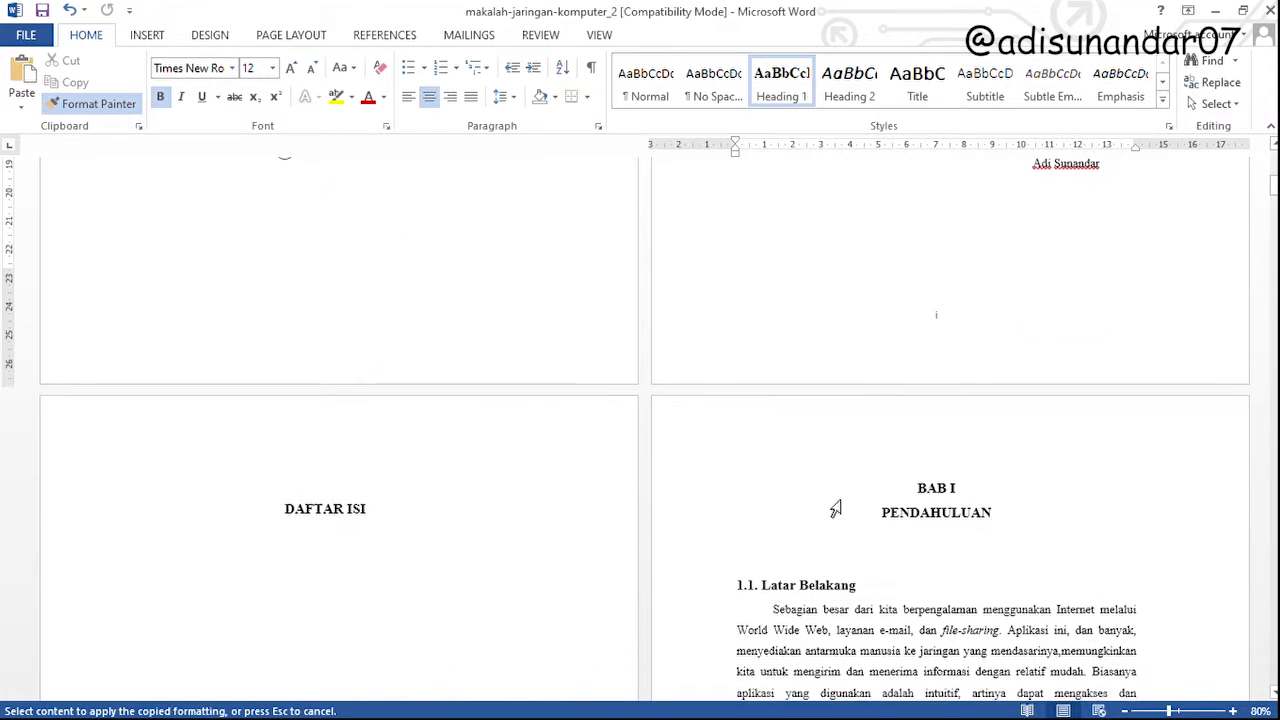
left_click(331, 511)
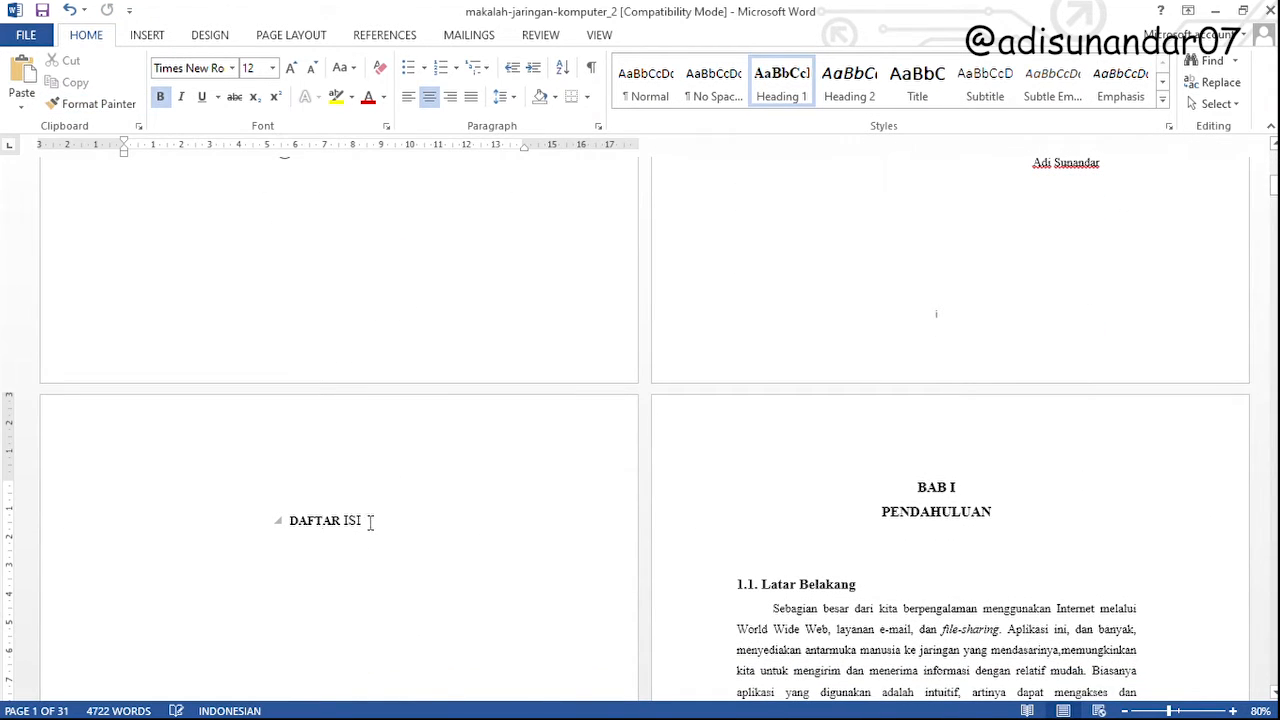
left_click(97, 104)
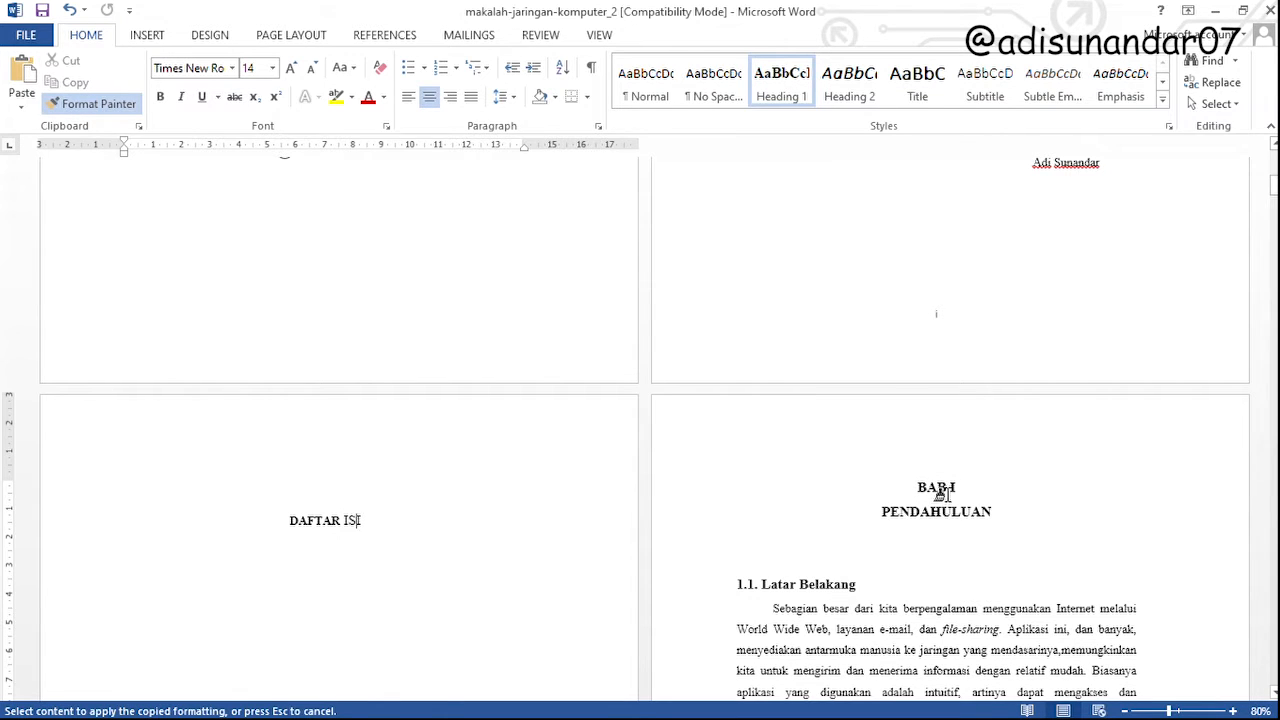
left_click(935, 492)
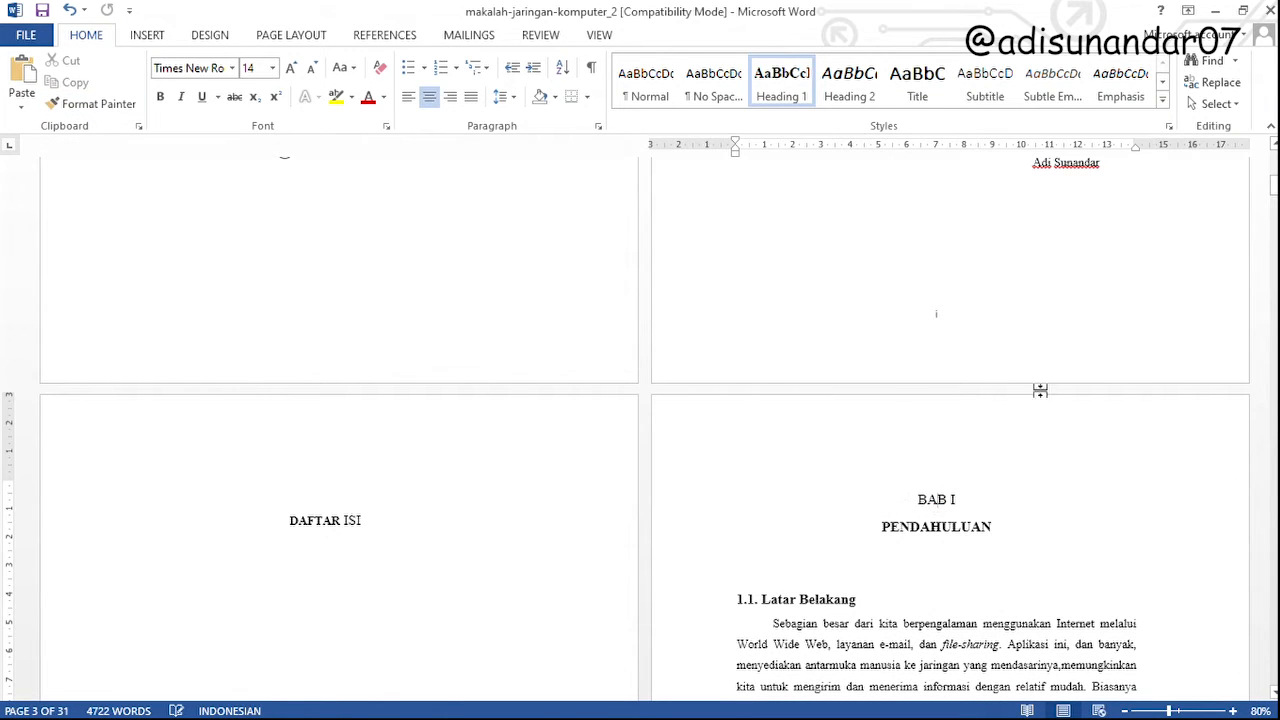
Apply the Heading 1 style to both lines of the BAB I PENDAHULUAN chapter title
scroll(852, 500, "up", 5)
scroll(858, 509, "up", 6)
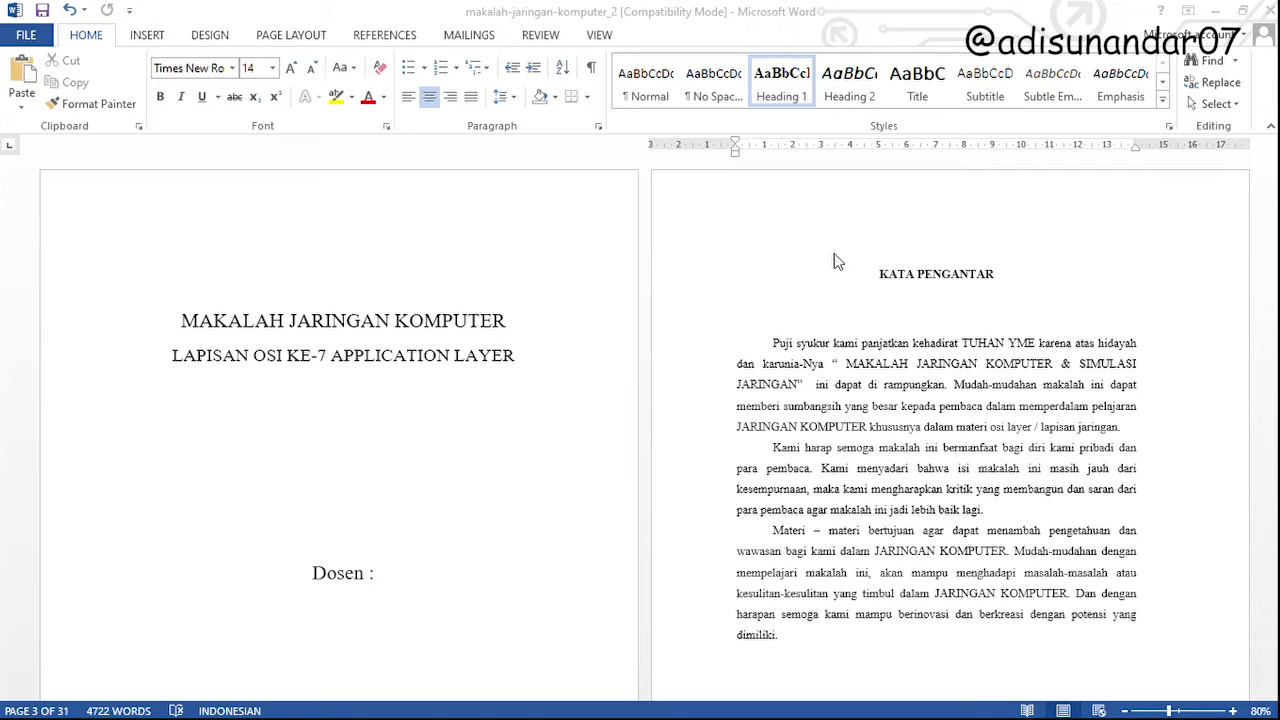
left_click(1017, 578)
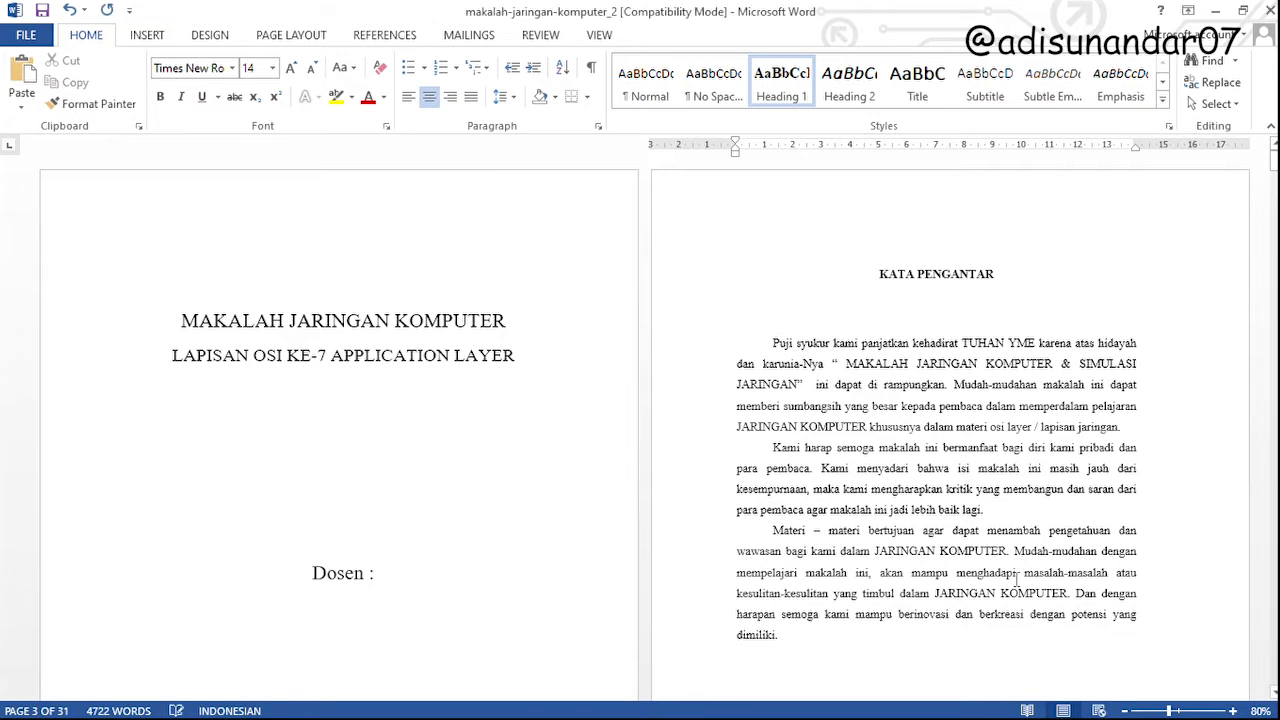
scroll(925, 400, "down", 9)
scroll(846, 463, "up", 6)
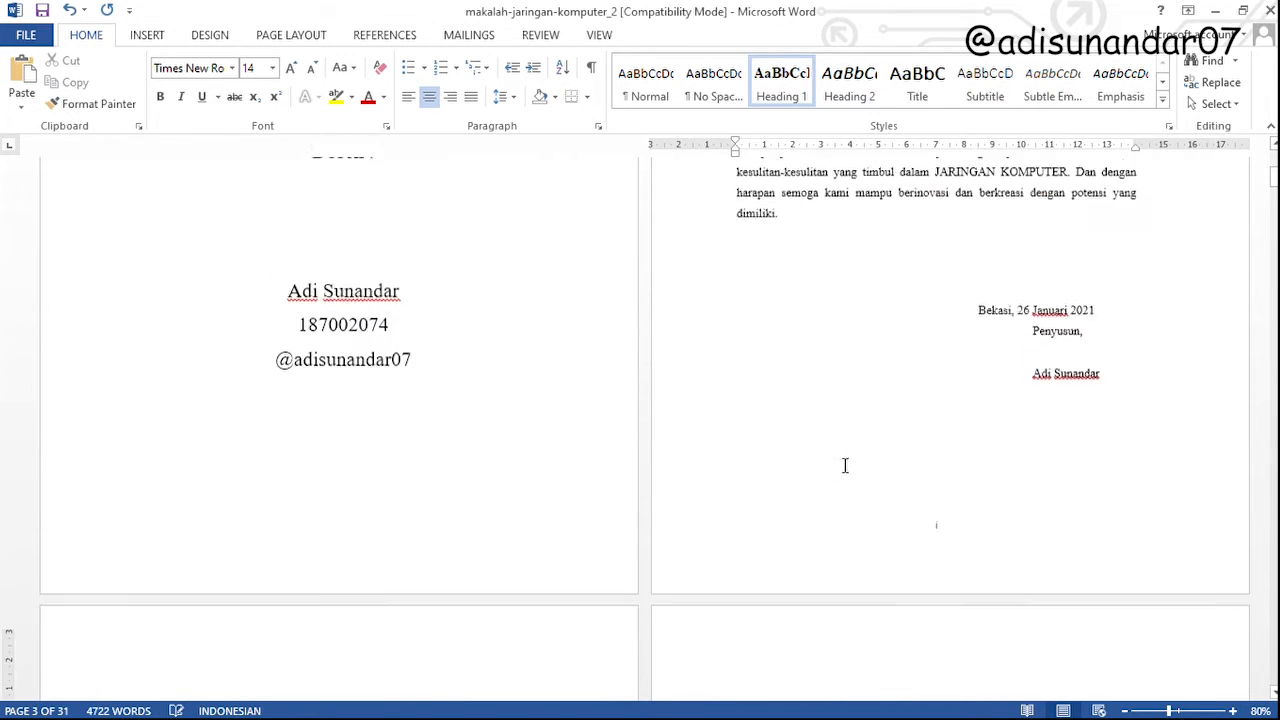
scroll(848, 457, "down", 8)
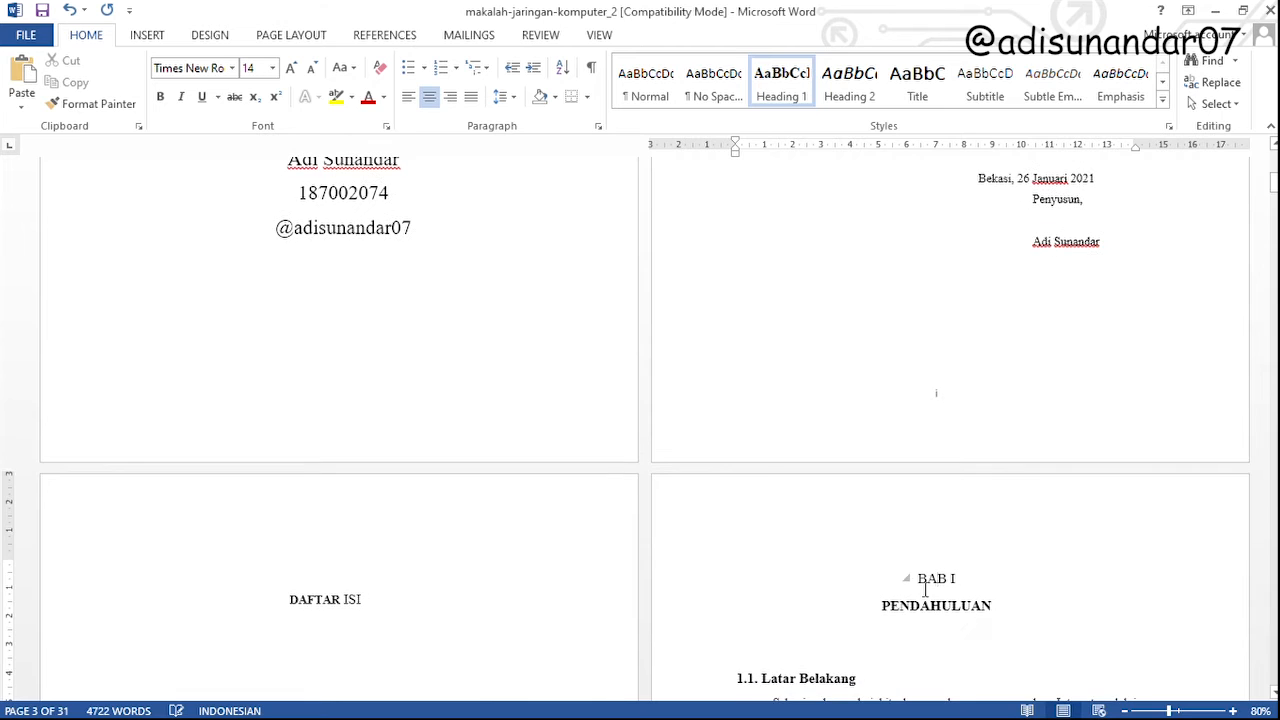
left_click_drag(931, 583, 955, 606)
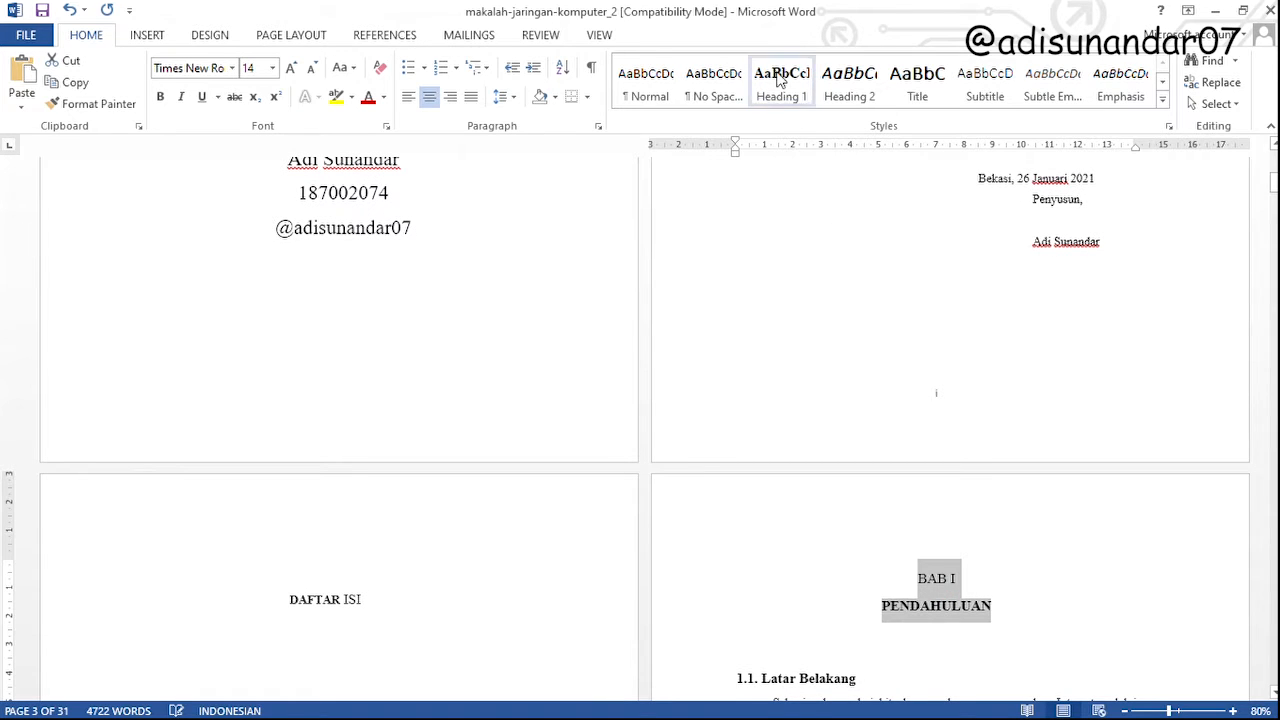
left_click(786, 88)
Apply the Heading 1 style to the whole DAFTAR ISI title
scroll(431, 557, "down", 3)
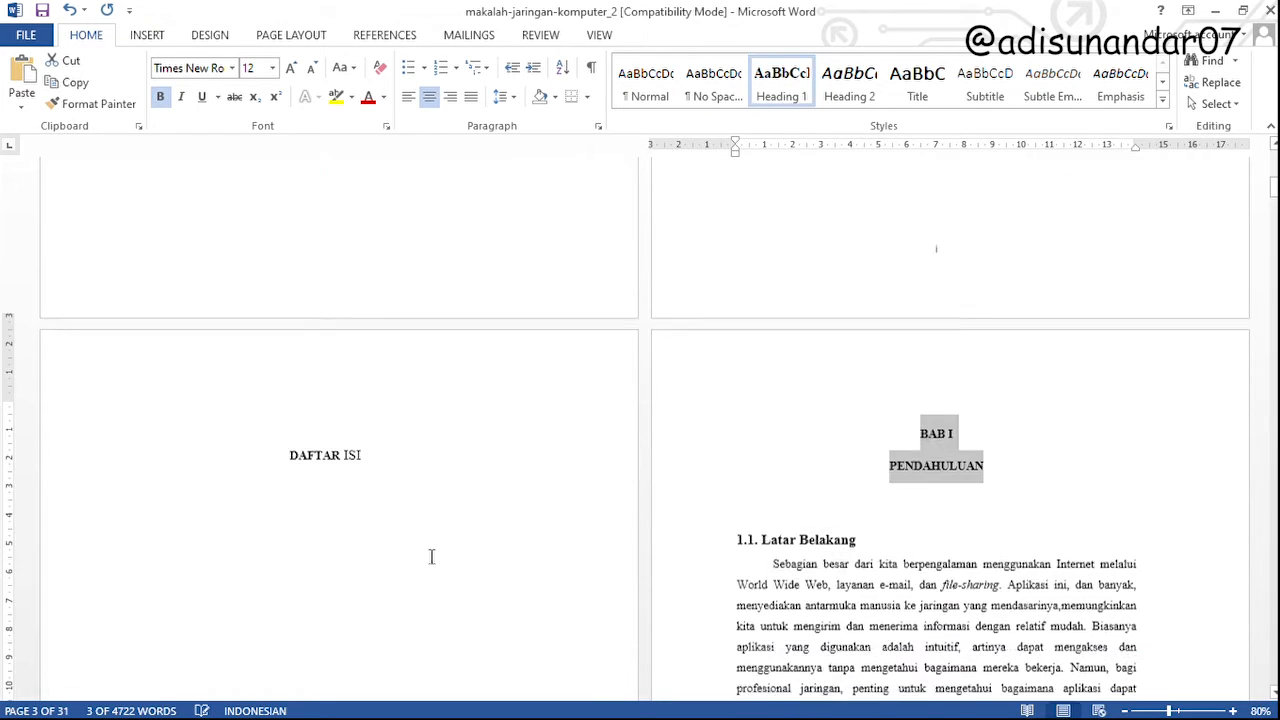
triple_click(280, 443)
left_click(781, 86)
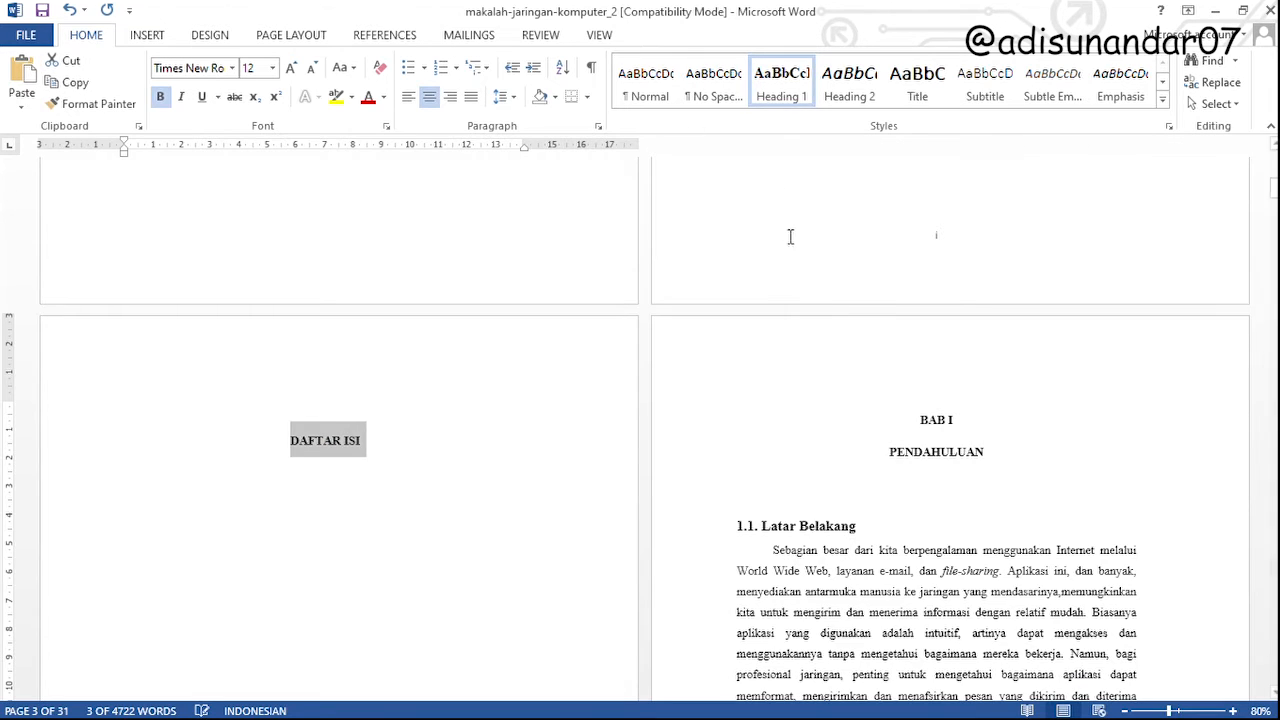
Apply the Heading 1 style to both lines of the BAB II PEMBAHASAN chapter title
scroll(786, 380, "down", 10)
scroll(786, 380, "down", 5)
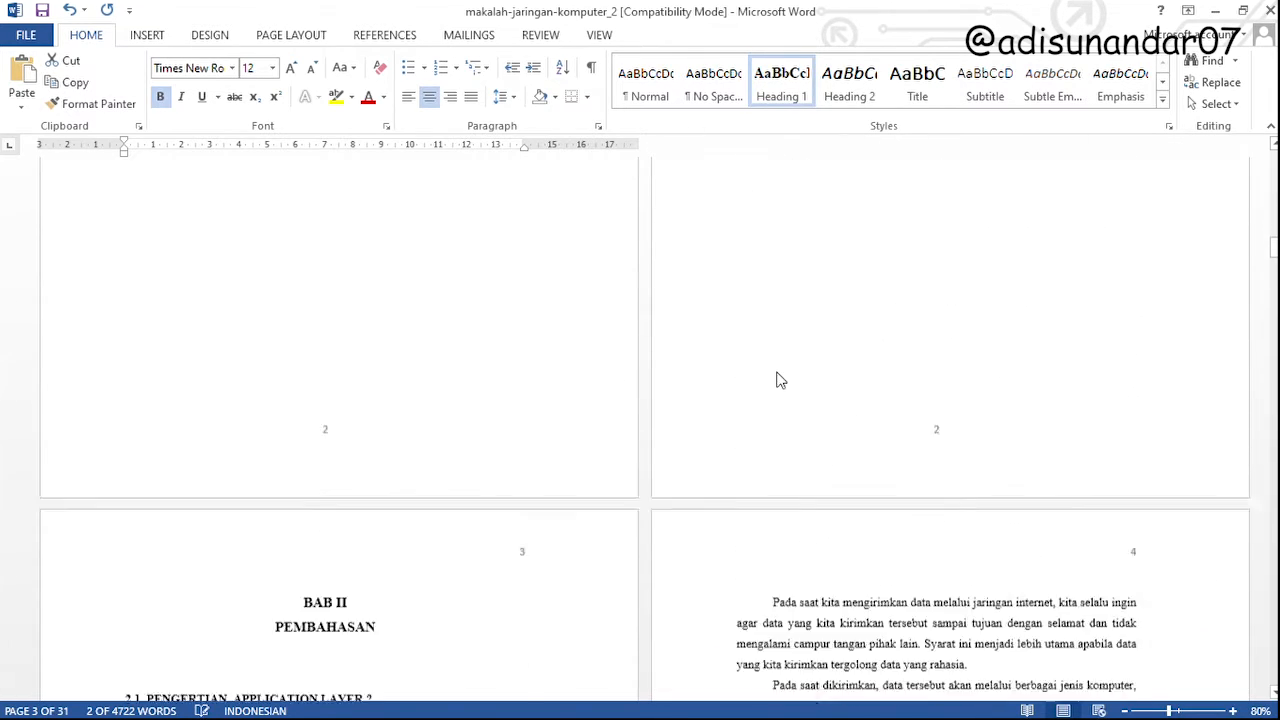
triple_click(319, 393)
left_click_drag(319, 393, 330, 408)
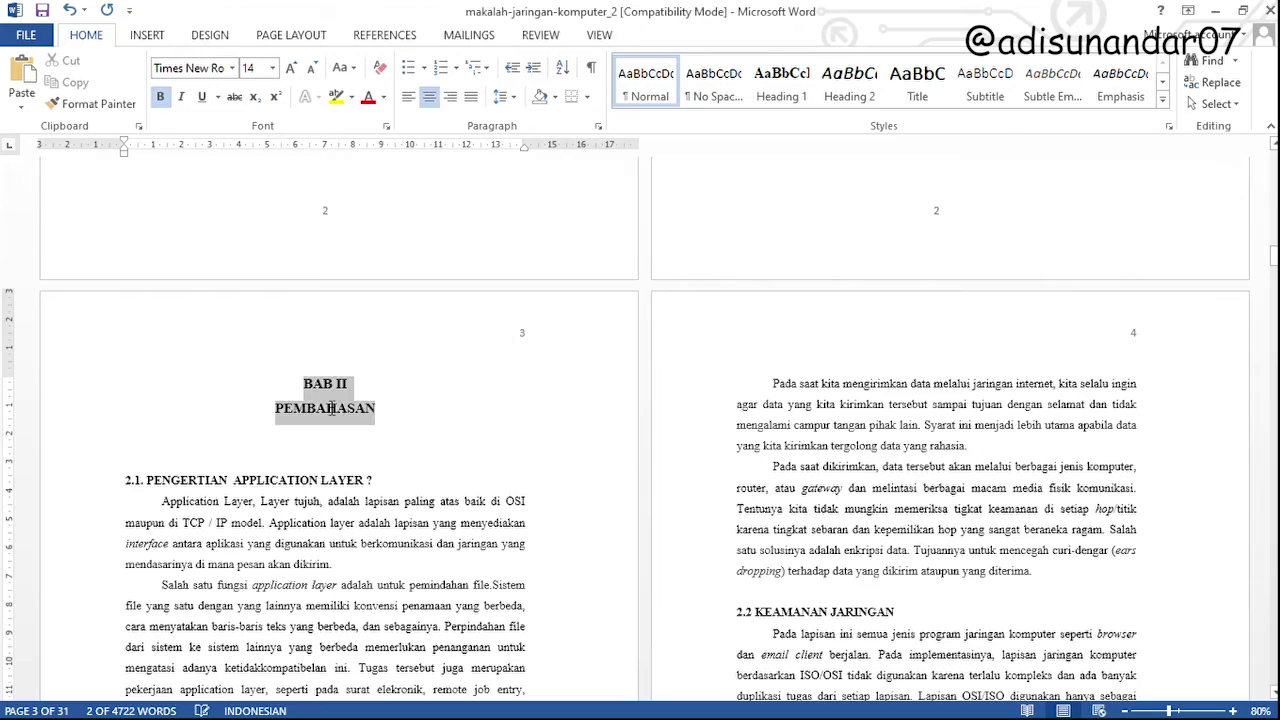
left_click(781, 86)
Apply the Heading 1 style to both lines of the BAB III PENUTUP chapter title
scroll(651, 564, "down", 15)
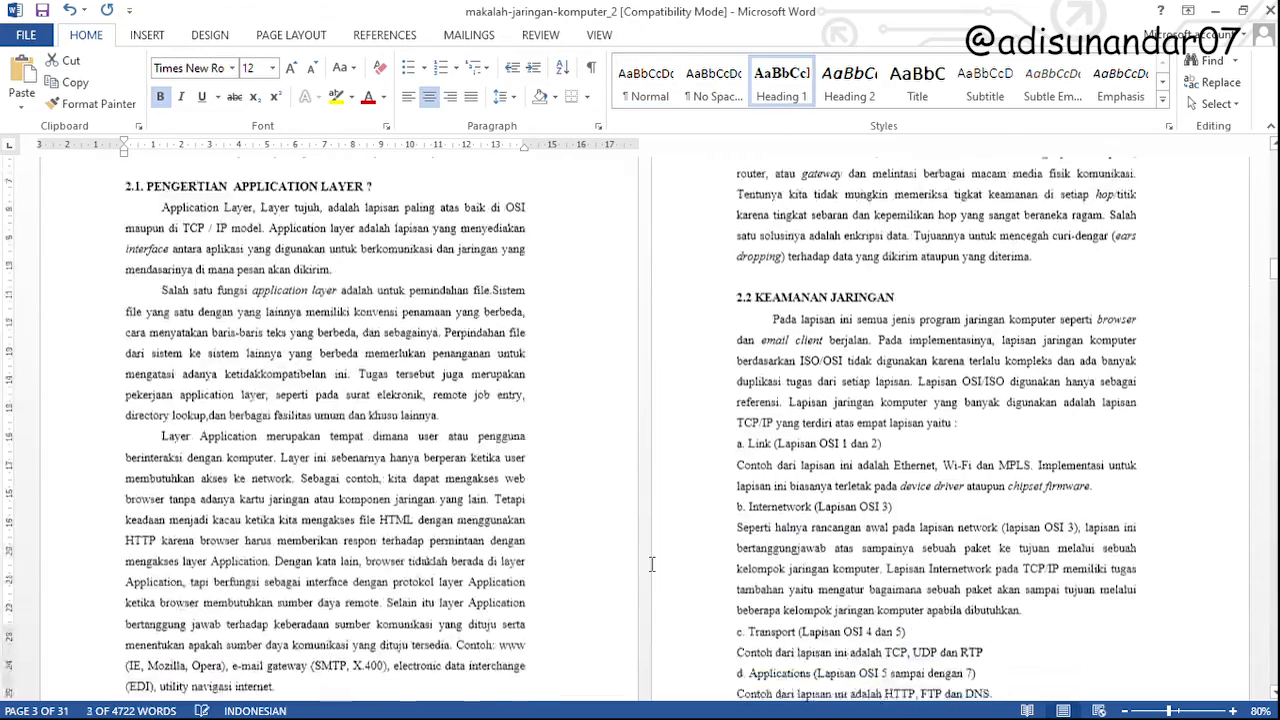
scroll(687, 550, "down", 20)
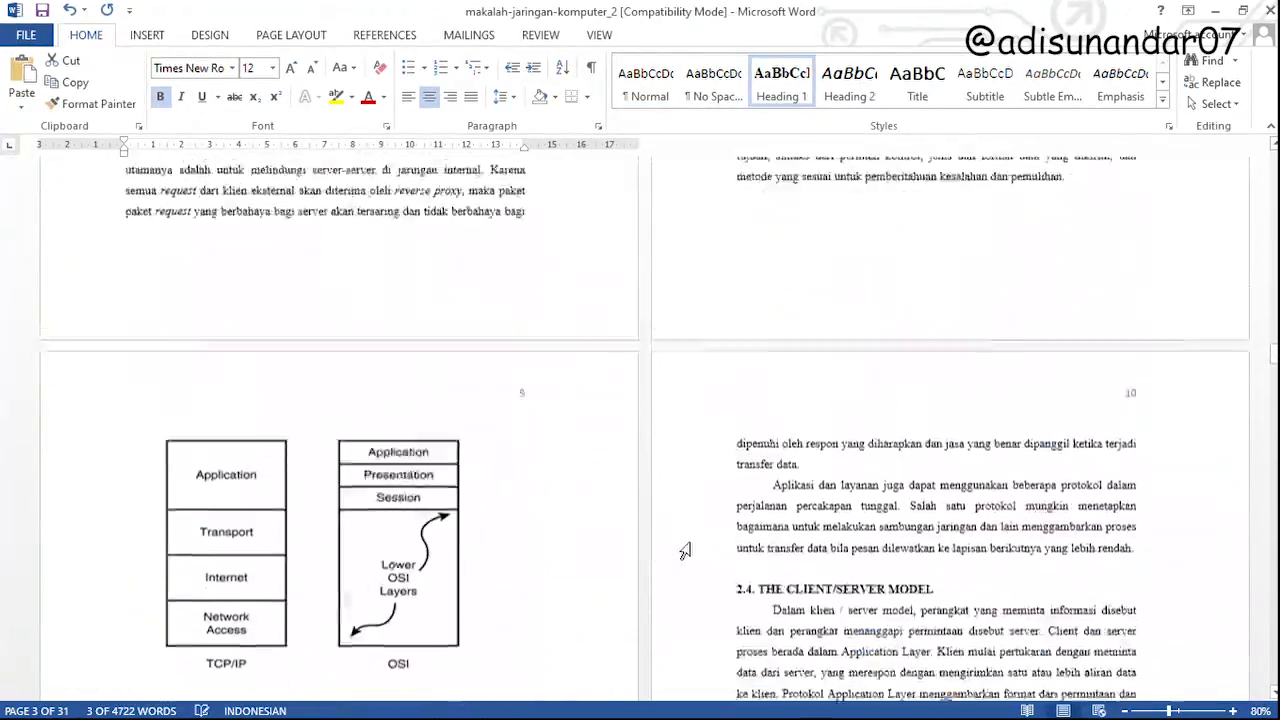
scroll(689, 548, "down", 20)
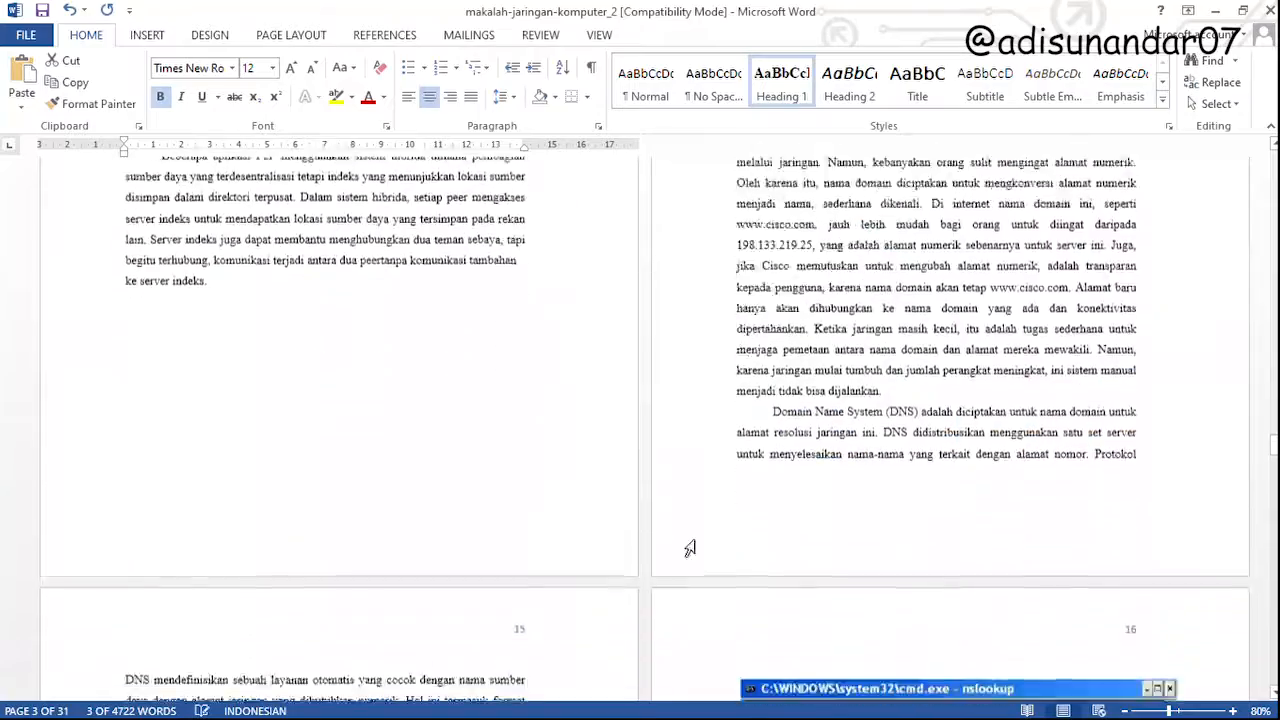
scroll(696, 540, "down", 20)
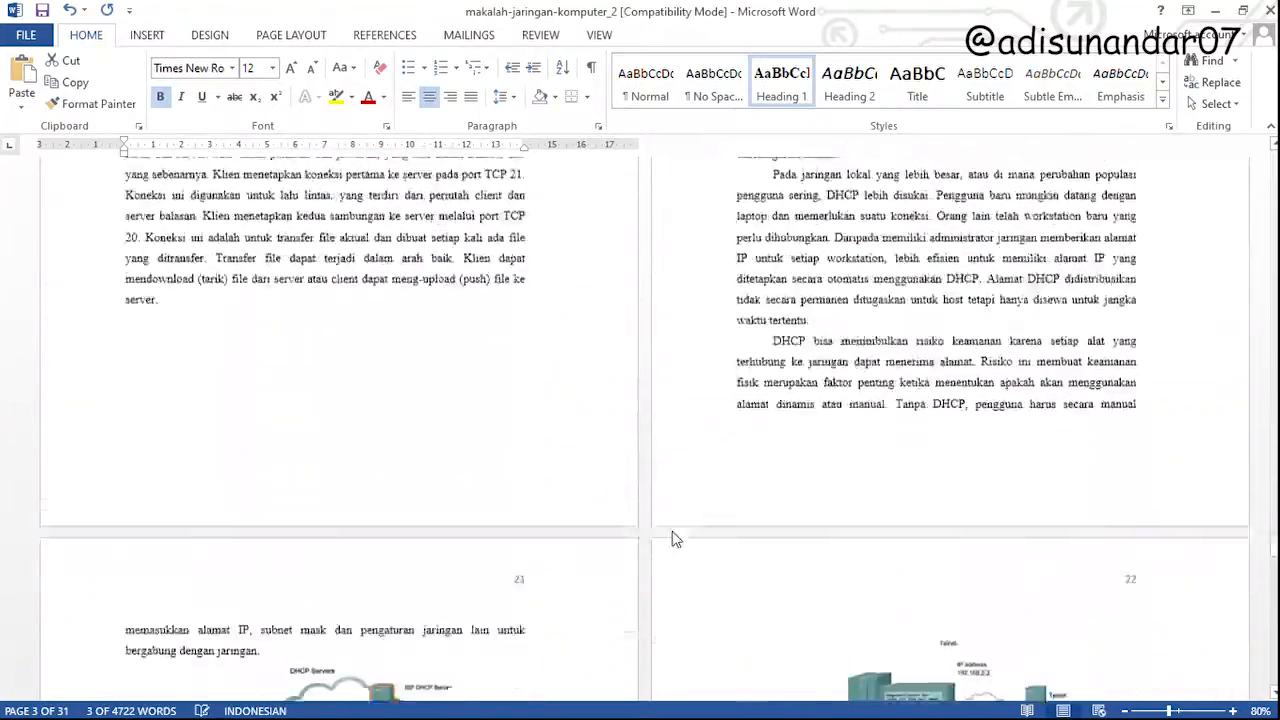
scroll(696, 540, "down", 10)
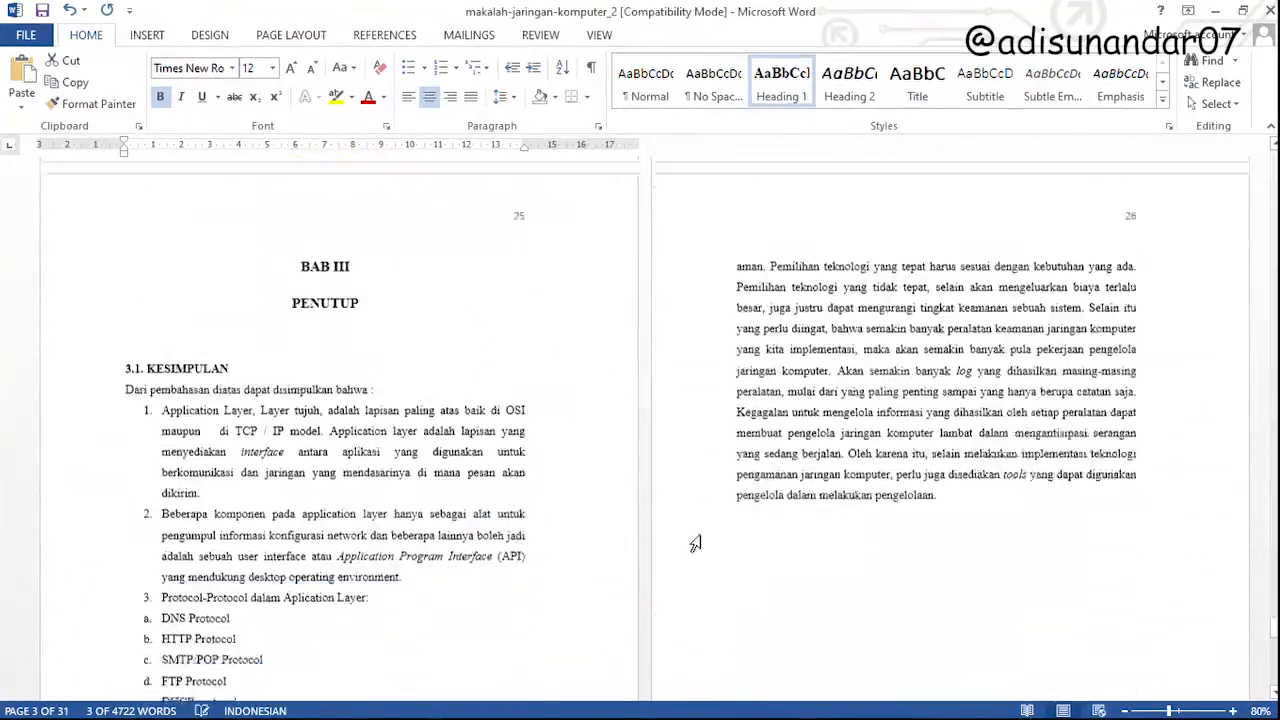
left_click_drag(313, 340, 414, 357)
left_click(781, 85)
Insert an automatic table of contents with a Contents heading on the empty line below the DAFTAR ISI title
scroll(748, 562, "up", 10)
scroll(748, 562, "up", 5)
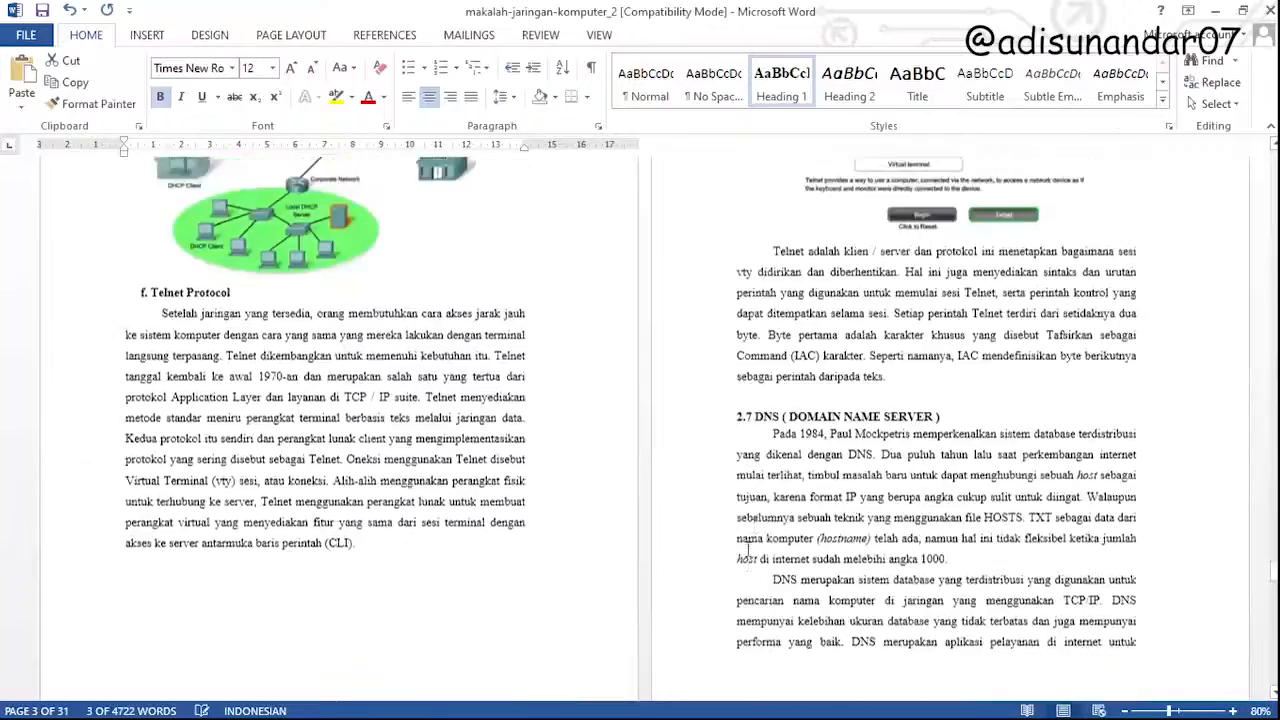
left_click_drag(1272, 570, 1270, 152)
scroll(532, 394, "down", 10)
scroll(532, 394, "down", 4)
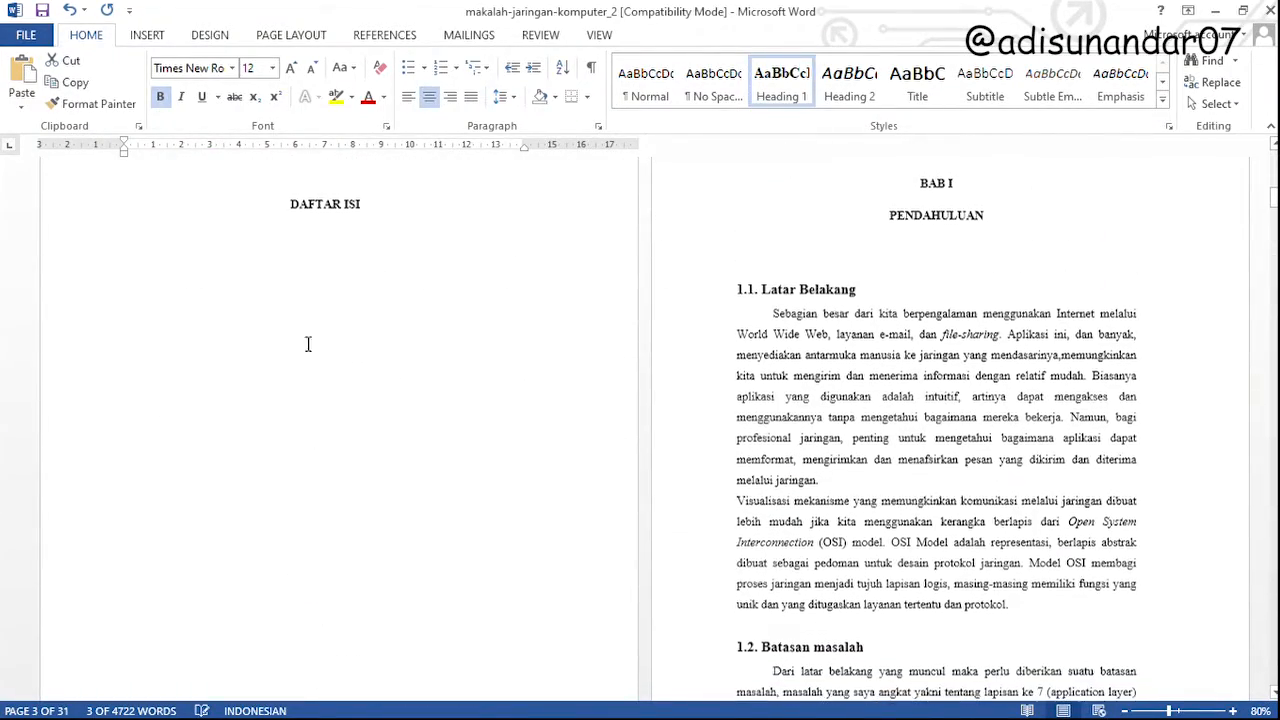
left_click(300, 341)
left_click(168, 252)
left_click(125, 240)
left_click(162, 277)
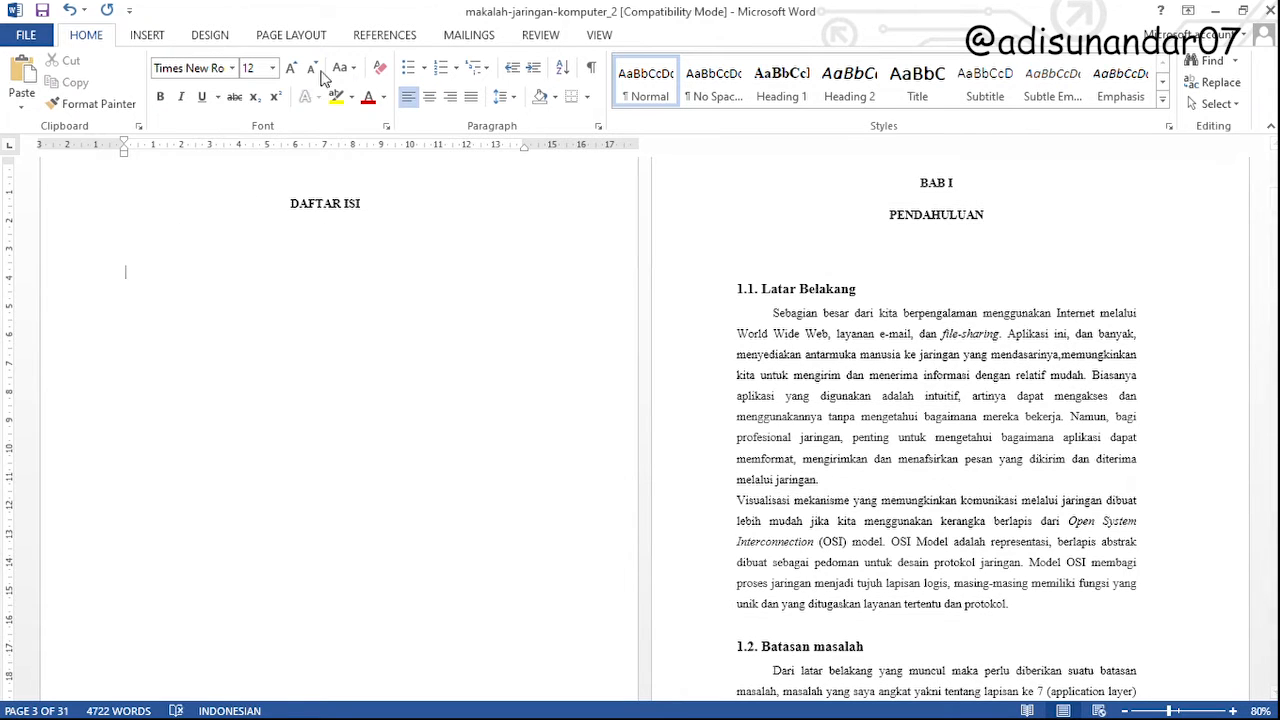
left_click(384, 36)
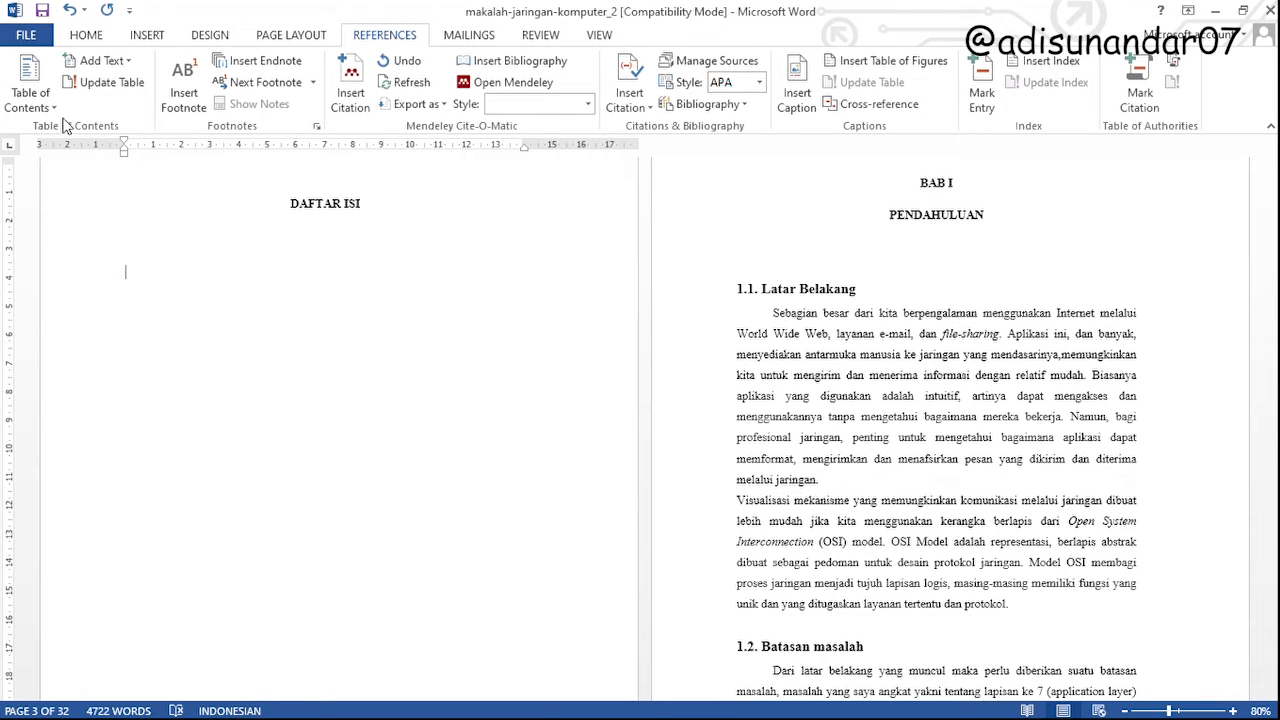
left_click(165, 211)
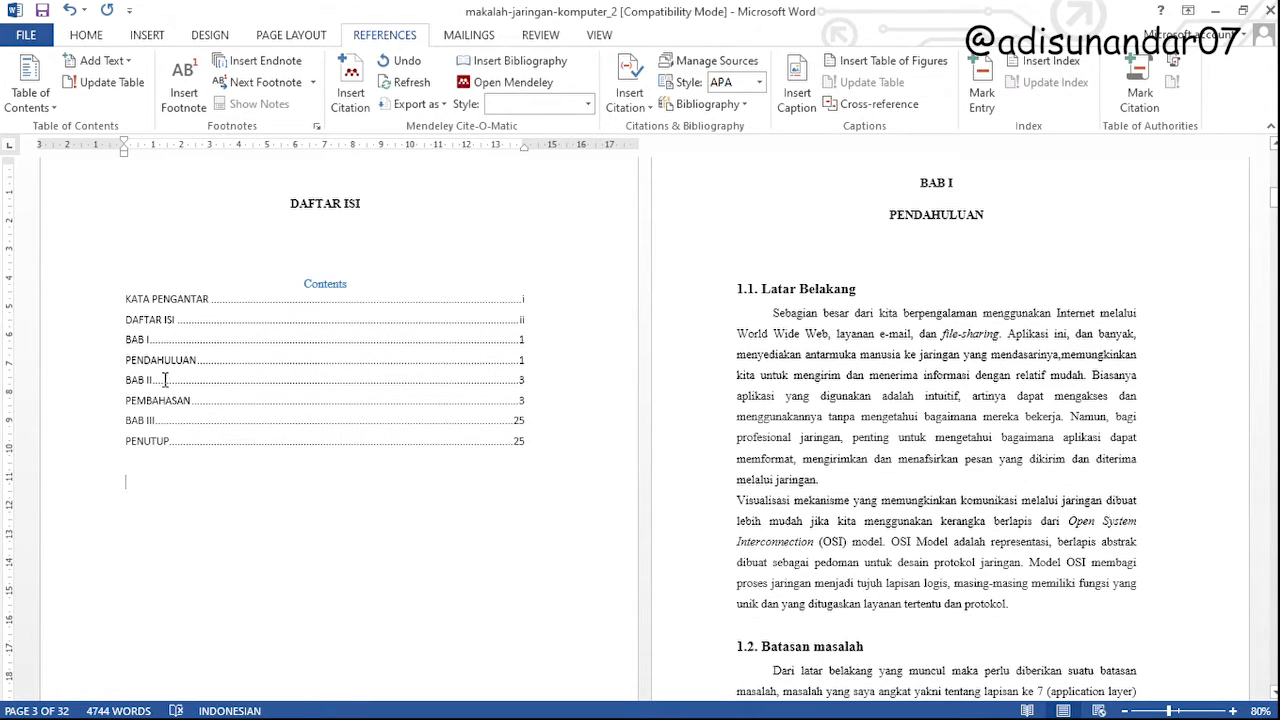
Join the BAB I and PENDAHULUAN title lines into one heading paragraph, separated by a manual line break
left_click(127, 372)
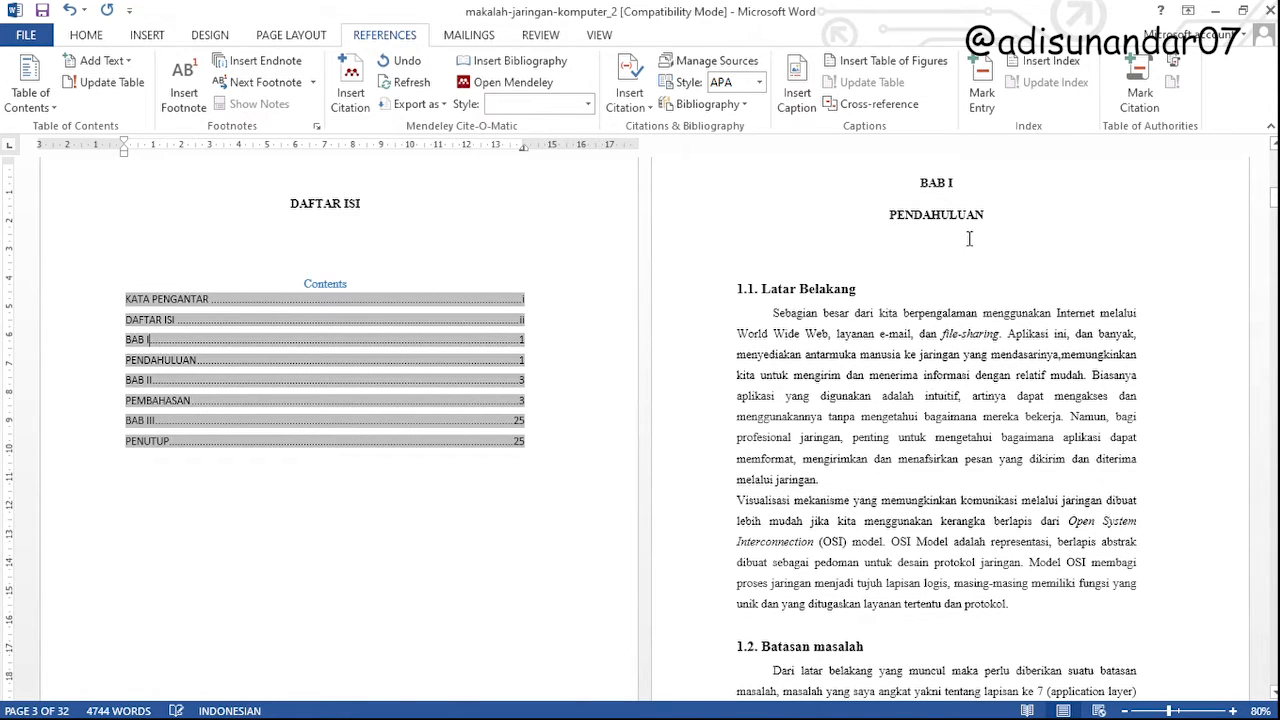
left_click(960, 204)
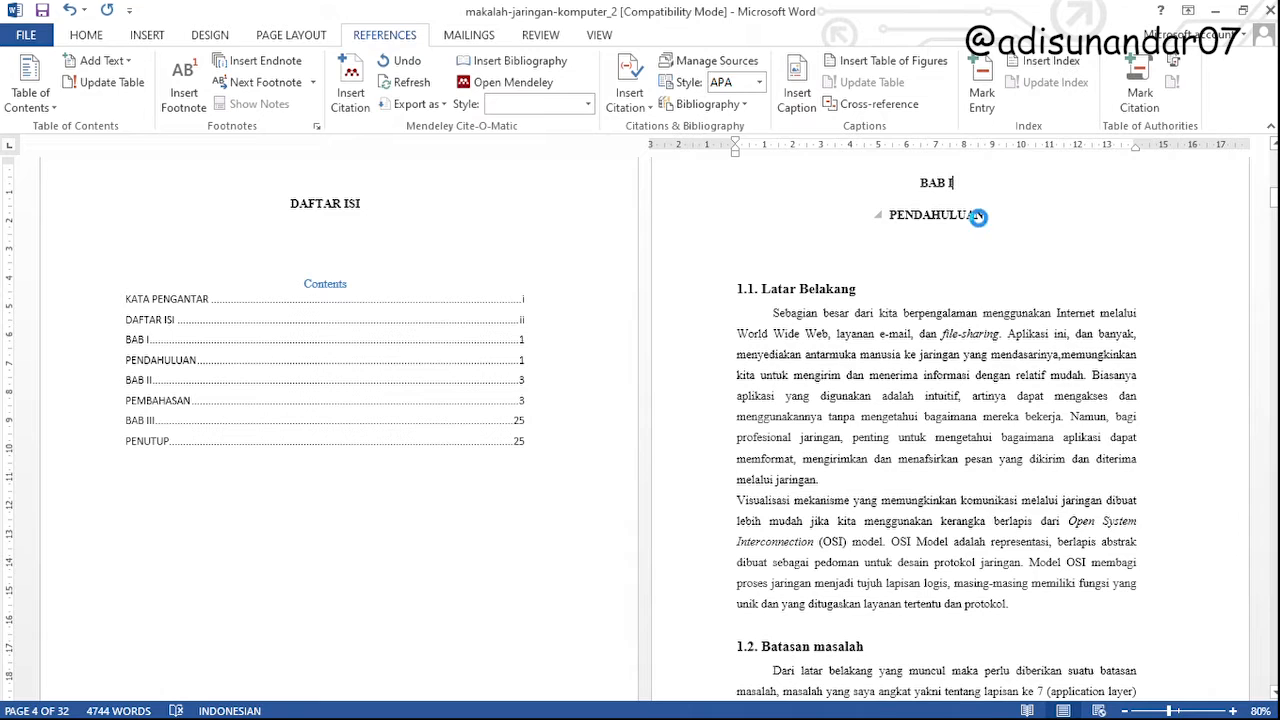
double_click(947, 215)
left_click(950, 222)
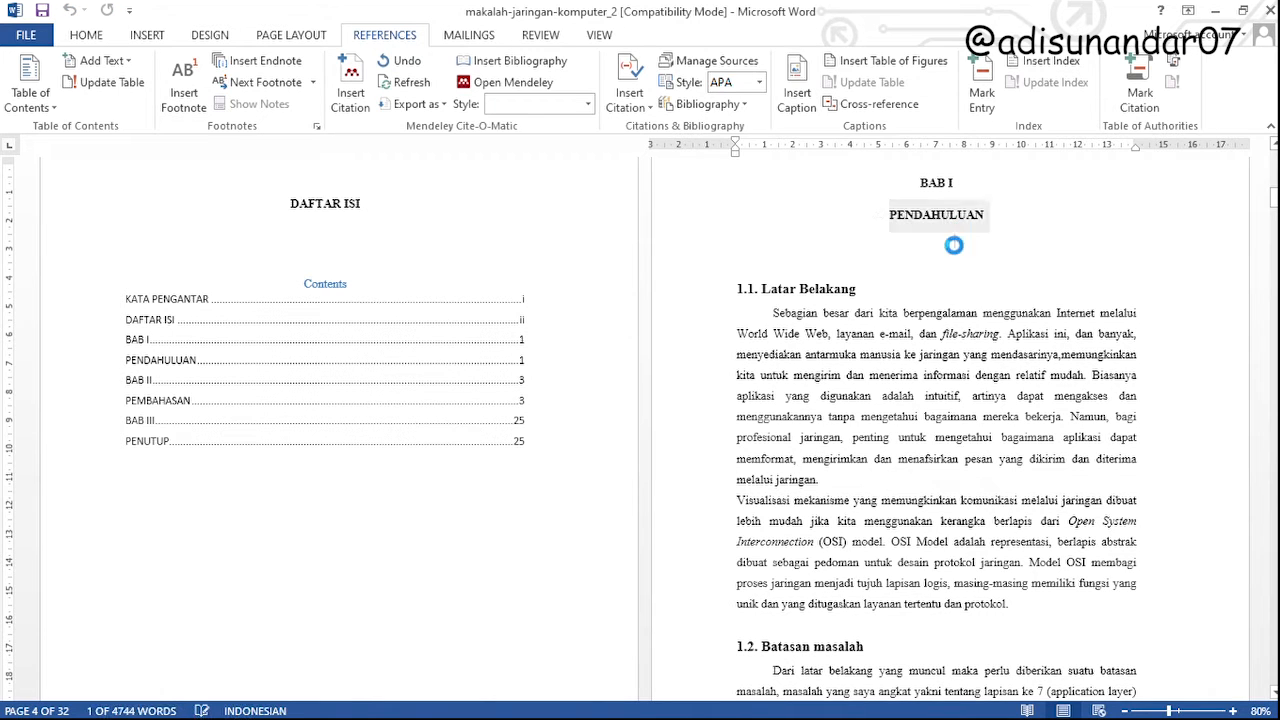
left_click(966, 184)
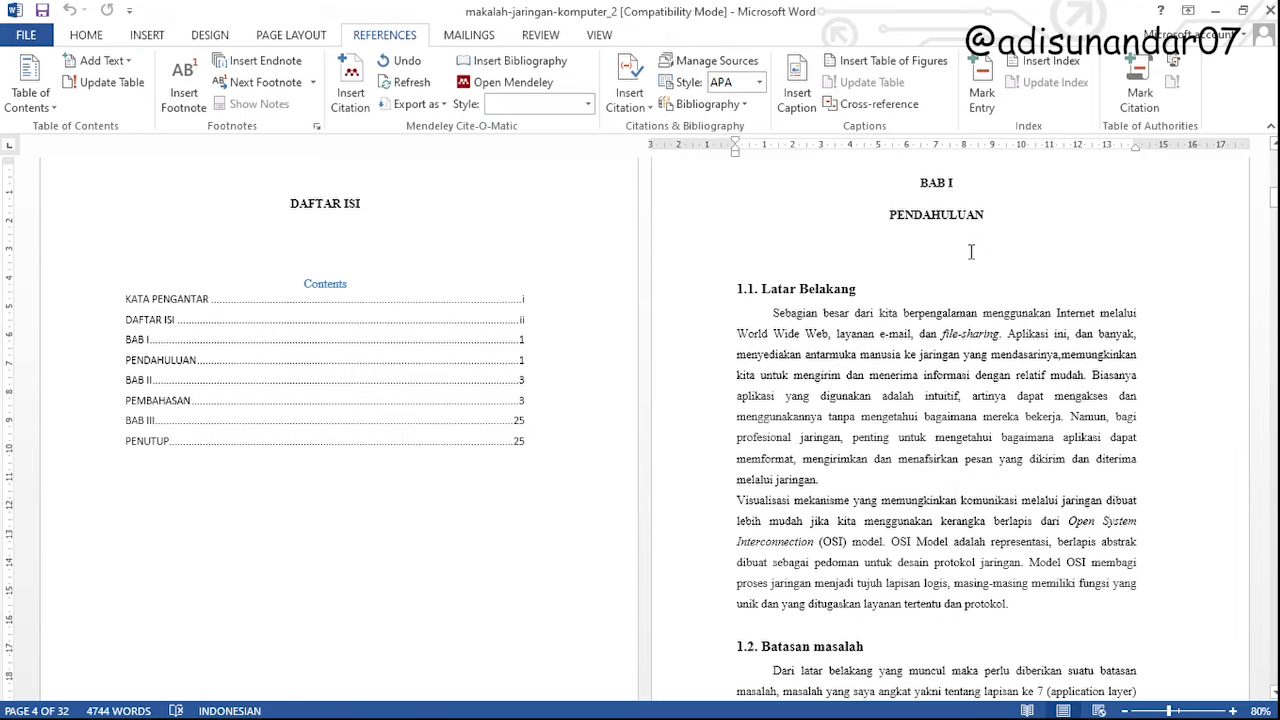
key("Delete")
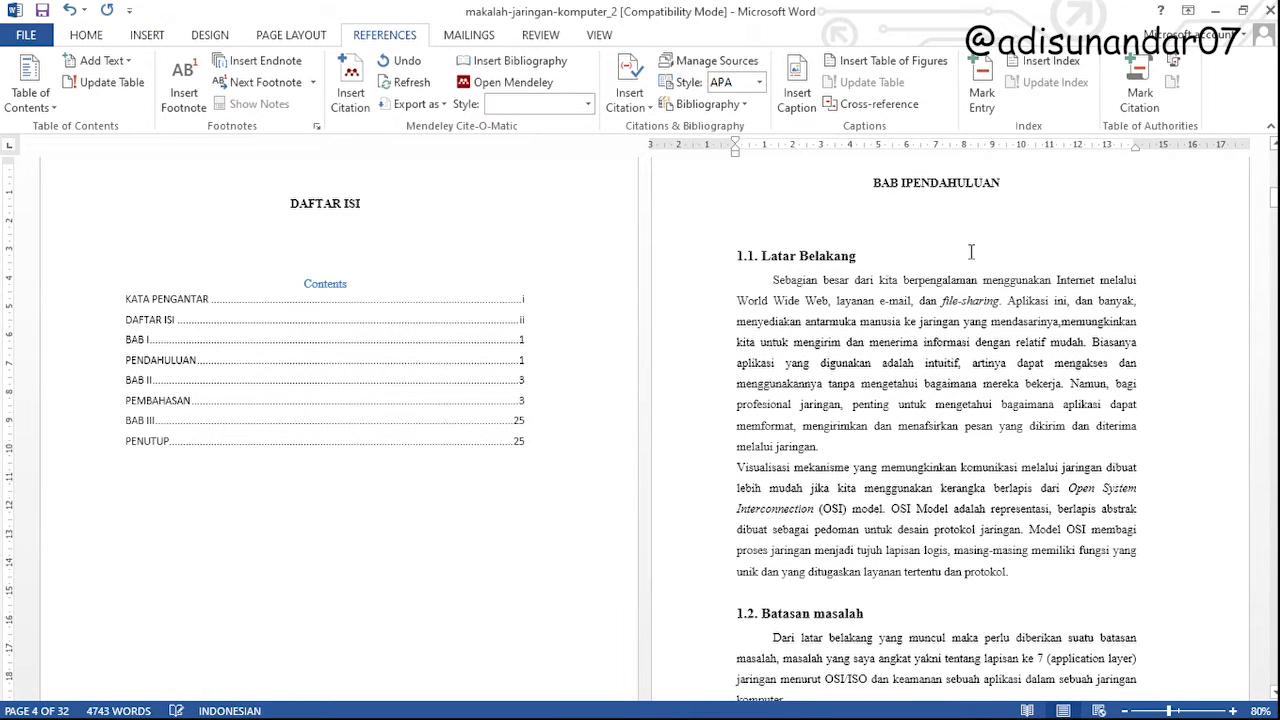
key("BackSpace")
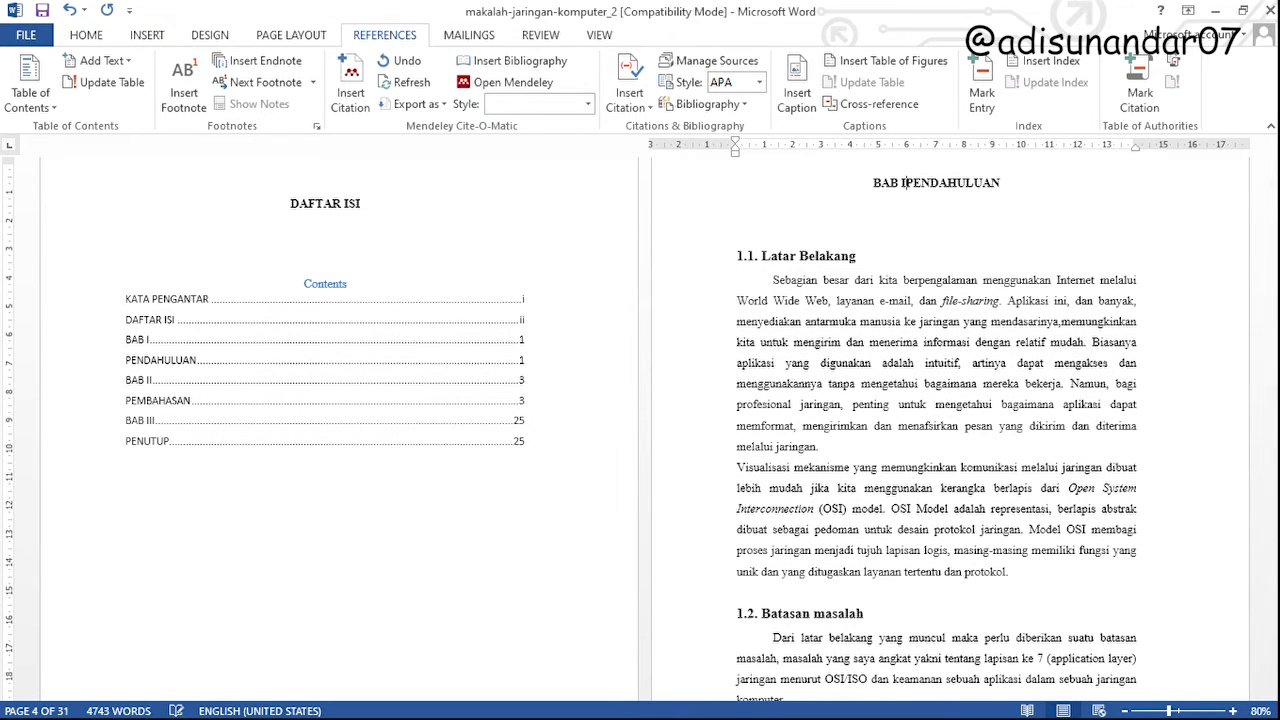
key("Return")
Update the entire table of contents to reflect the joined BAB I PENDAHULUAN heading
left_click(194, 342)
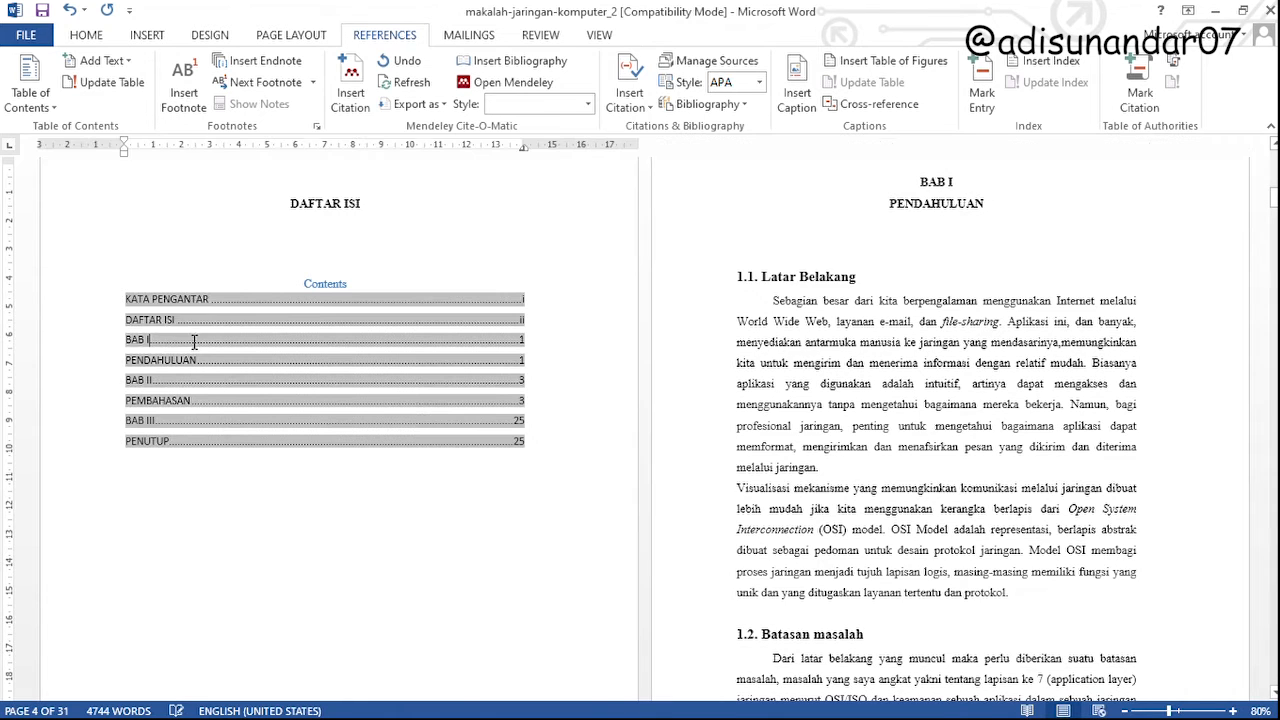
left_click(309, 288)
left_click(235, 320)
left_click(181, 299)
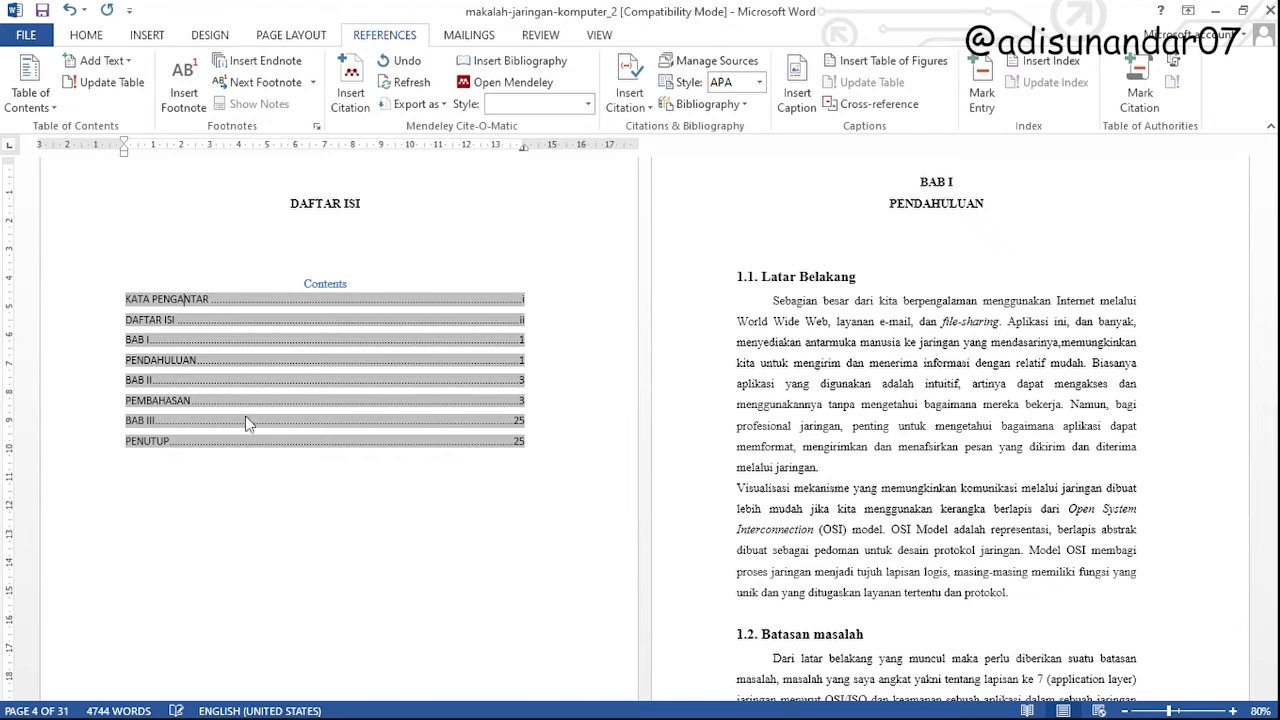
left_click(246, 405)
left_click(581, 369)
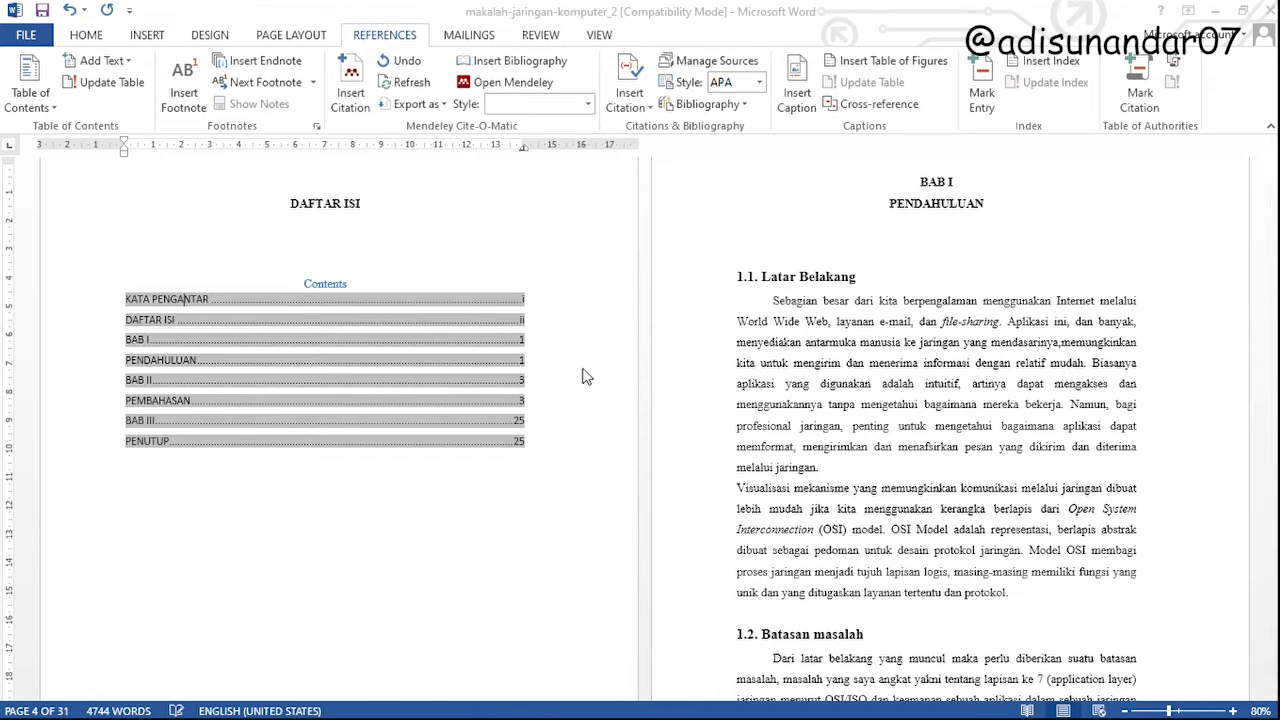
left_click(649, 401)
left_click(326, 367, "shift")
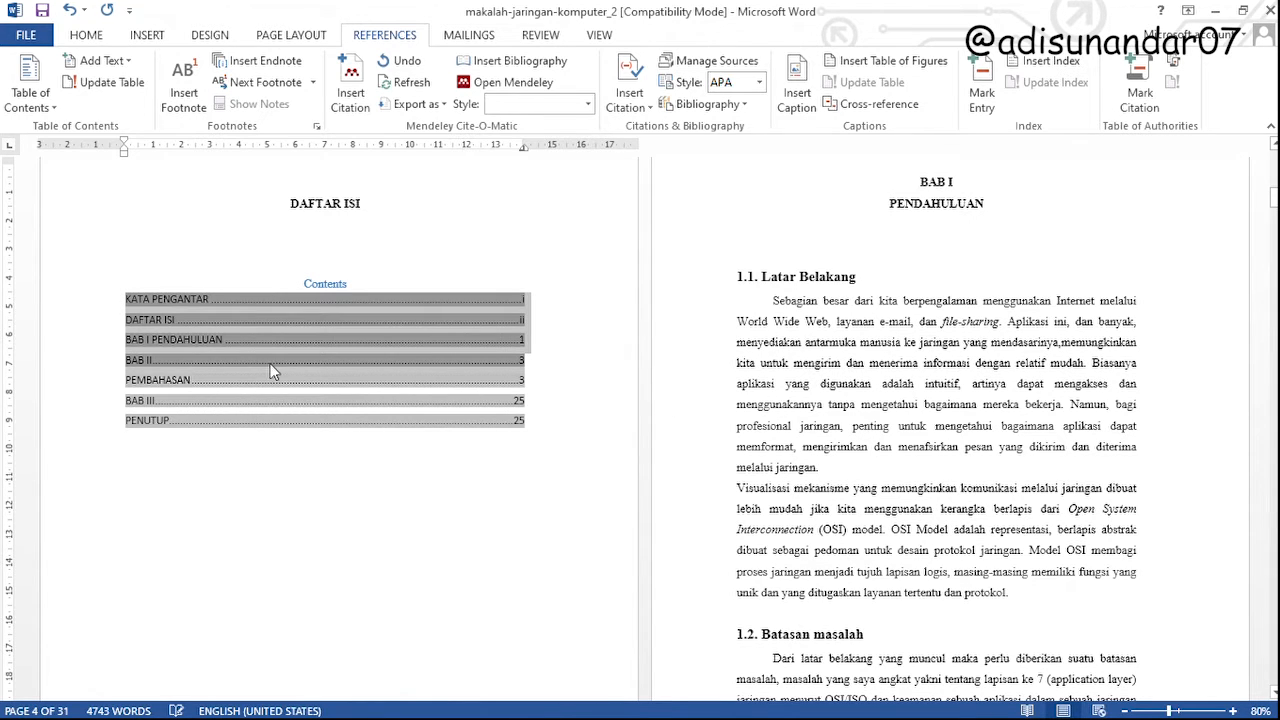
Undo the table of contents update and the line break in the BAB I title
left_click(917, 184)
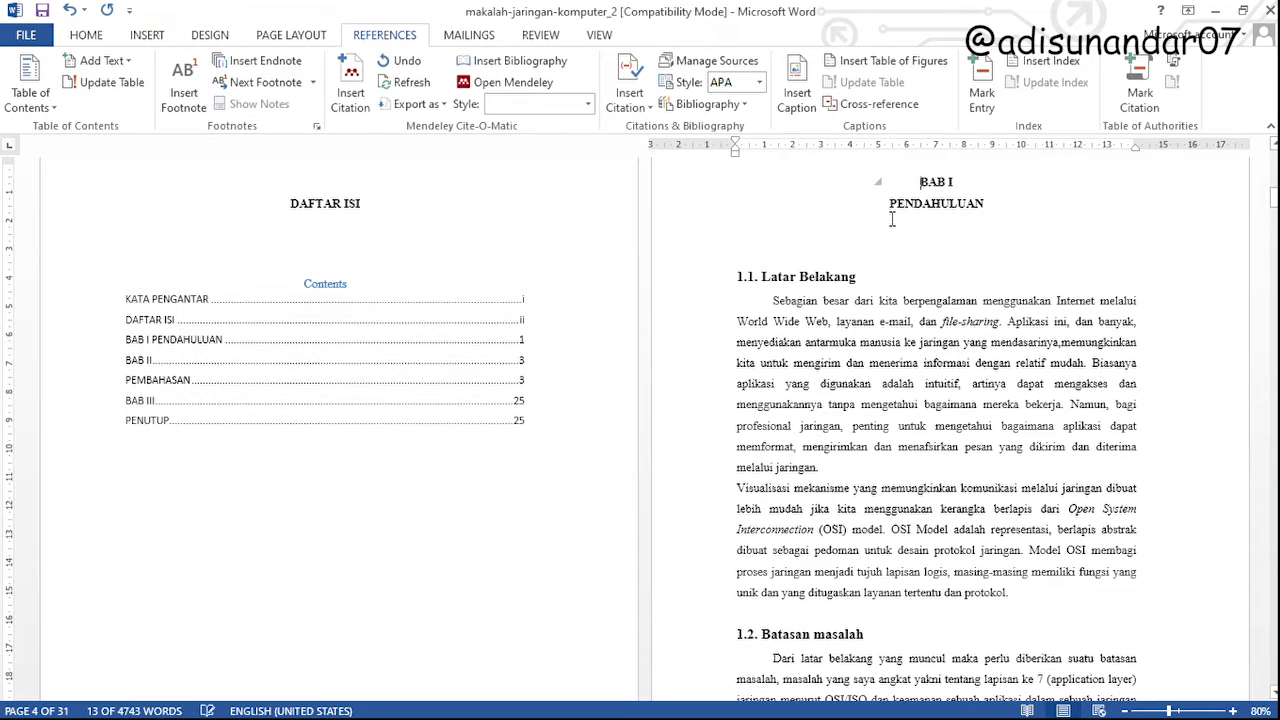
key("ctrl+z")
key("ctrl+z")
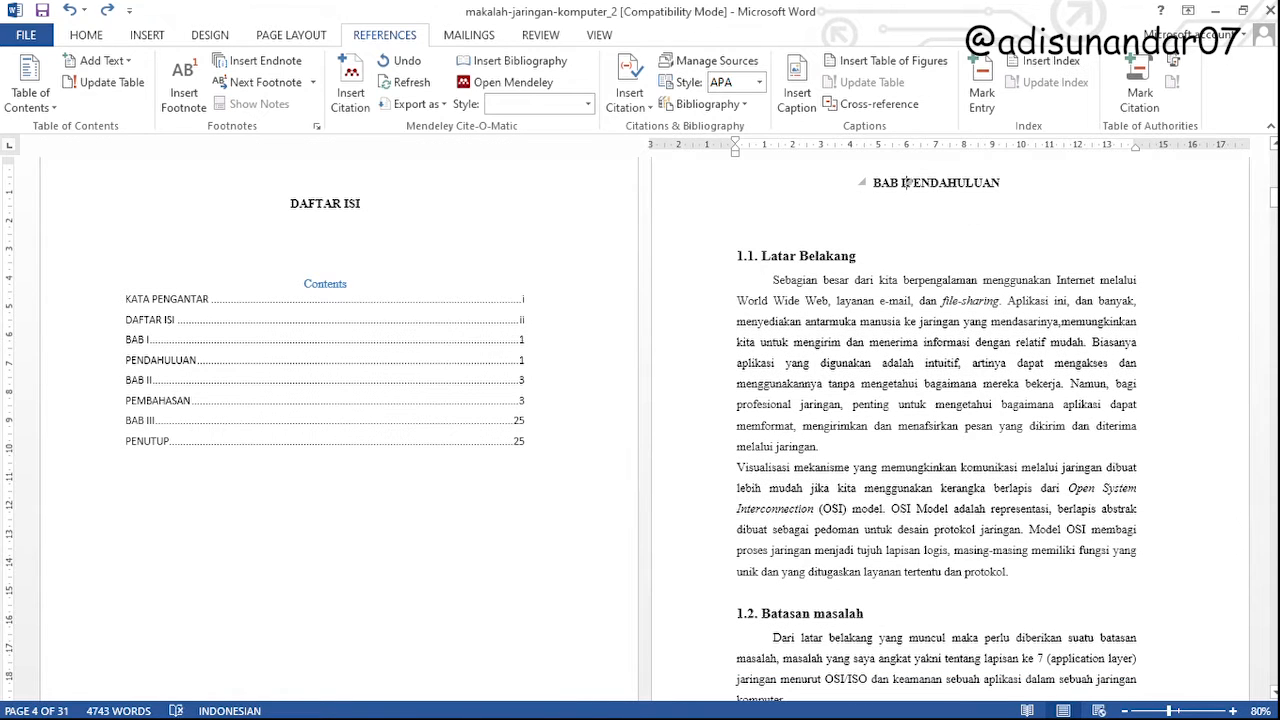
Separate BAB I and PENDAHULUAN with a regular paragraph break and update the entire table of contents
key("Return")
left_click(170, 322)
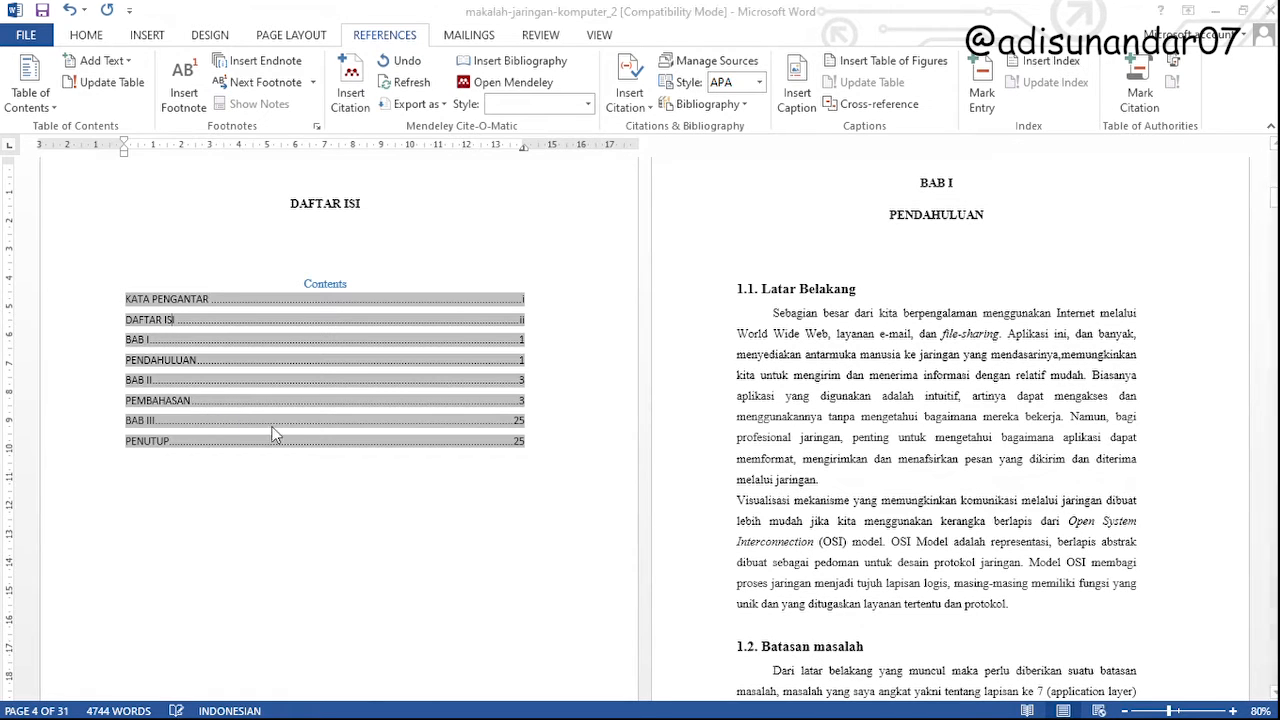
left_click(627, 404)
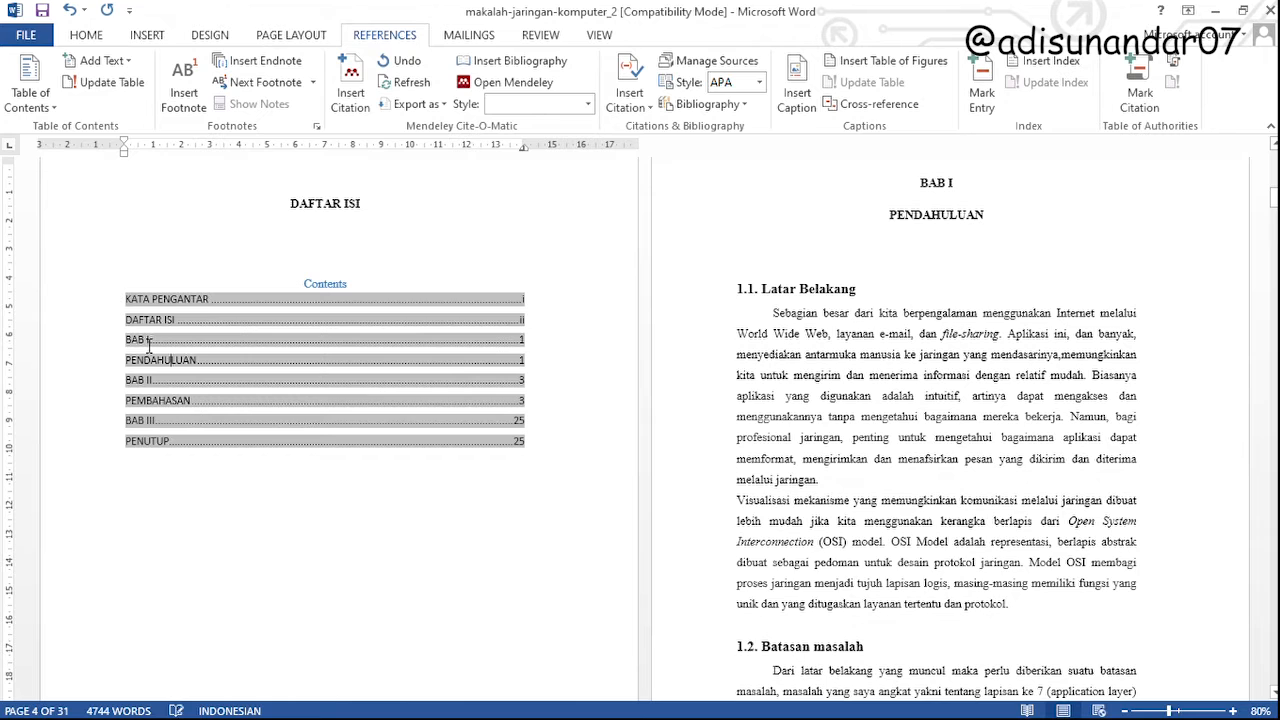
Replace the paragraph break between BAB I and PENDAHULUAN with a manual line break, and update the entire table of contents
left_click(951, 181)
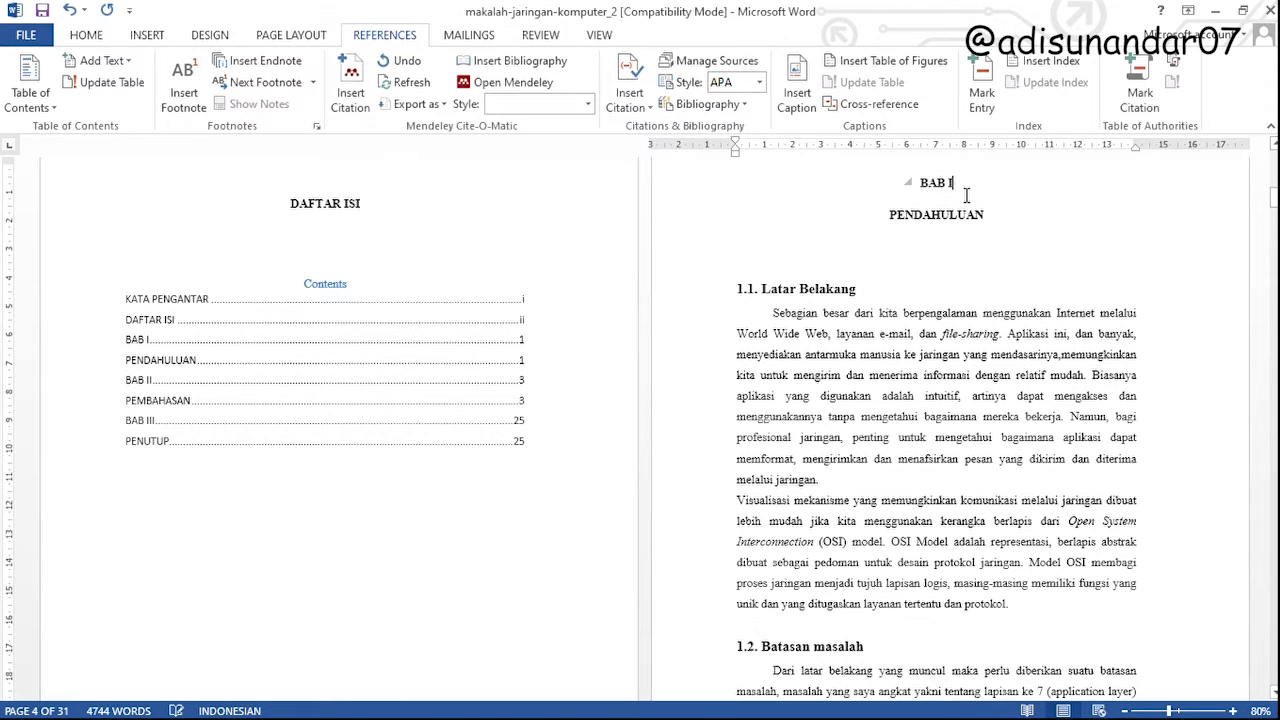
key("Delete")
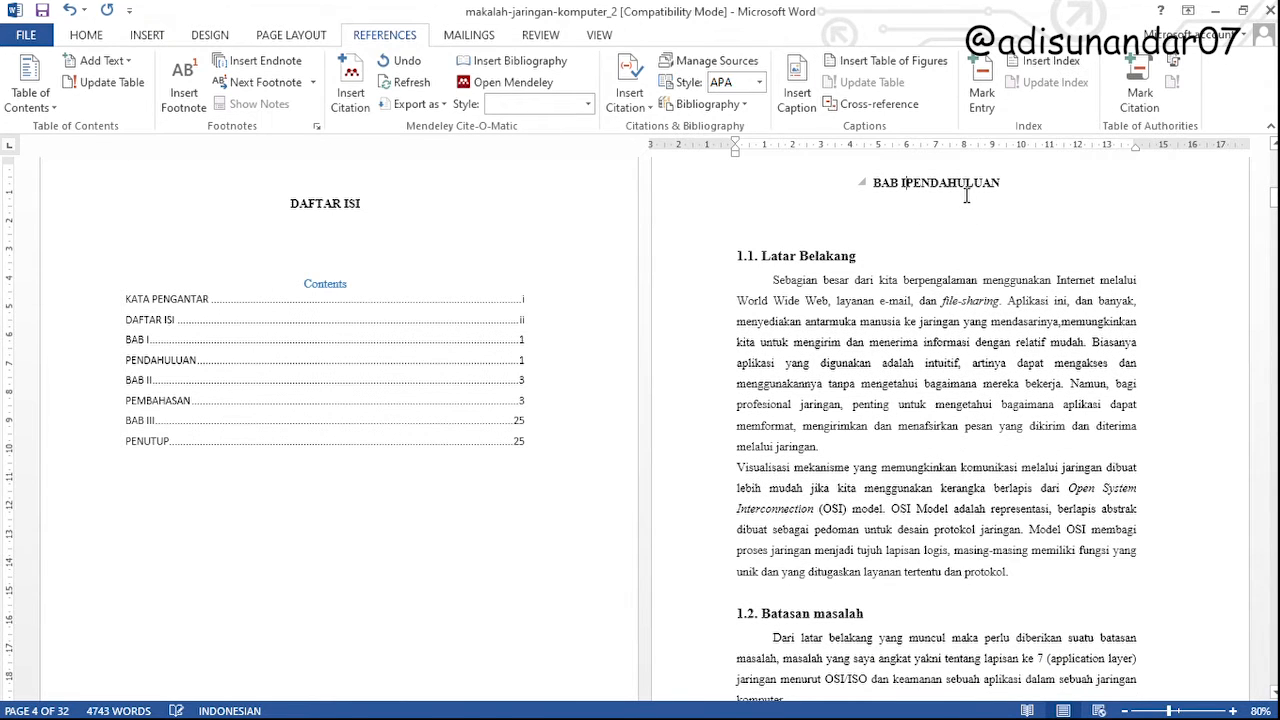
key("Return")
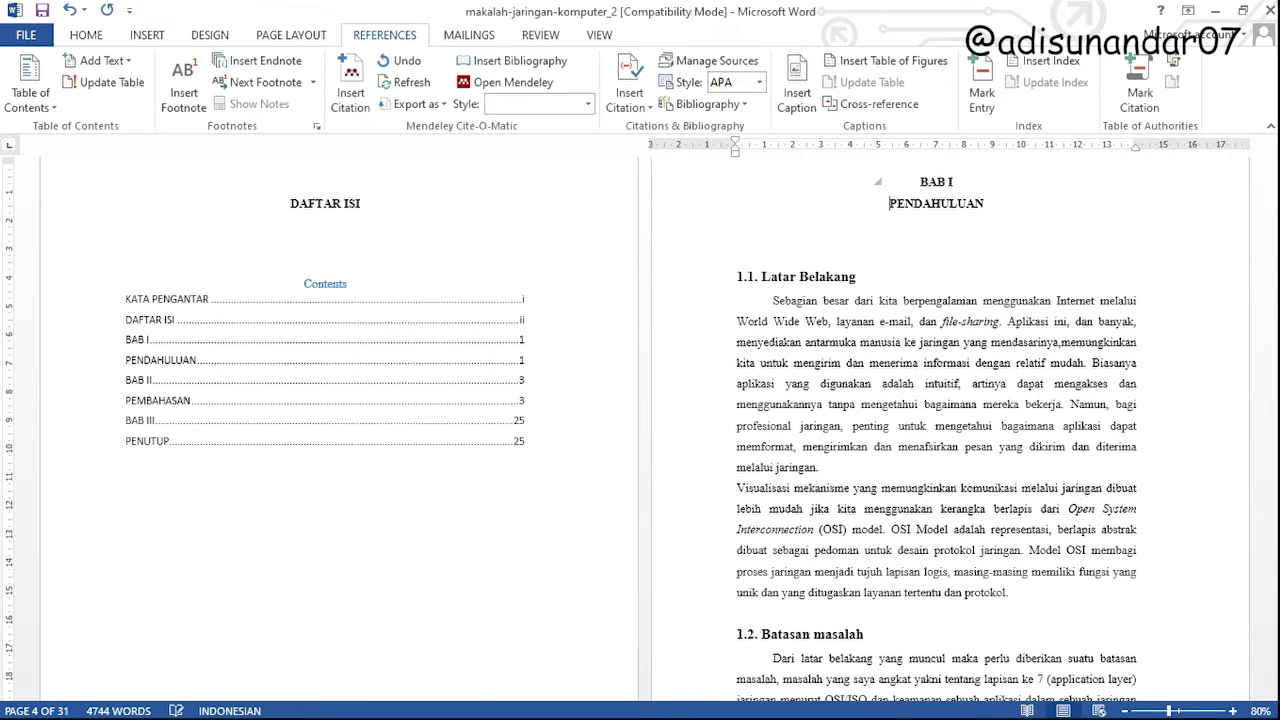
left_click(191, 361)
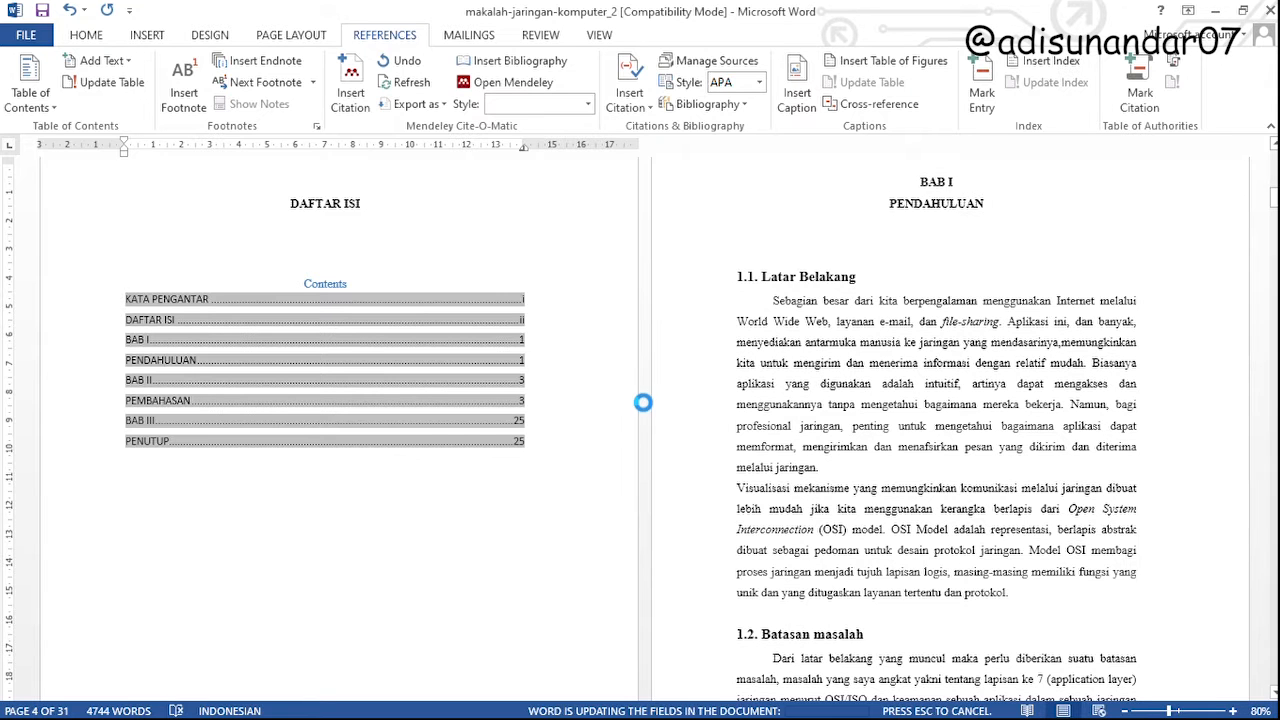
Replace the paragraph break between BAB II and PEMBAHASAN with a manual line break
scroll(891, 371, "down", 10)
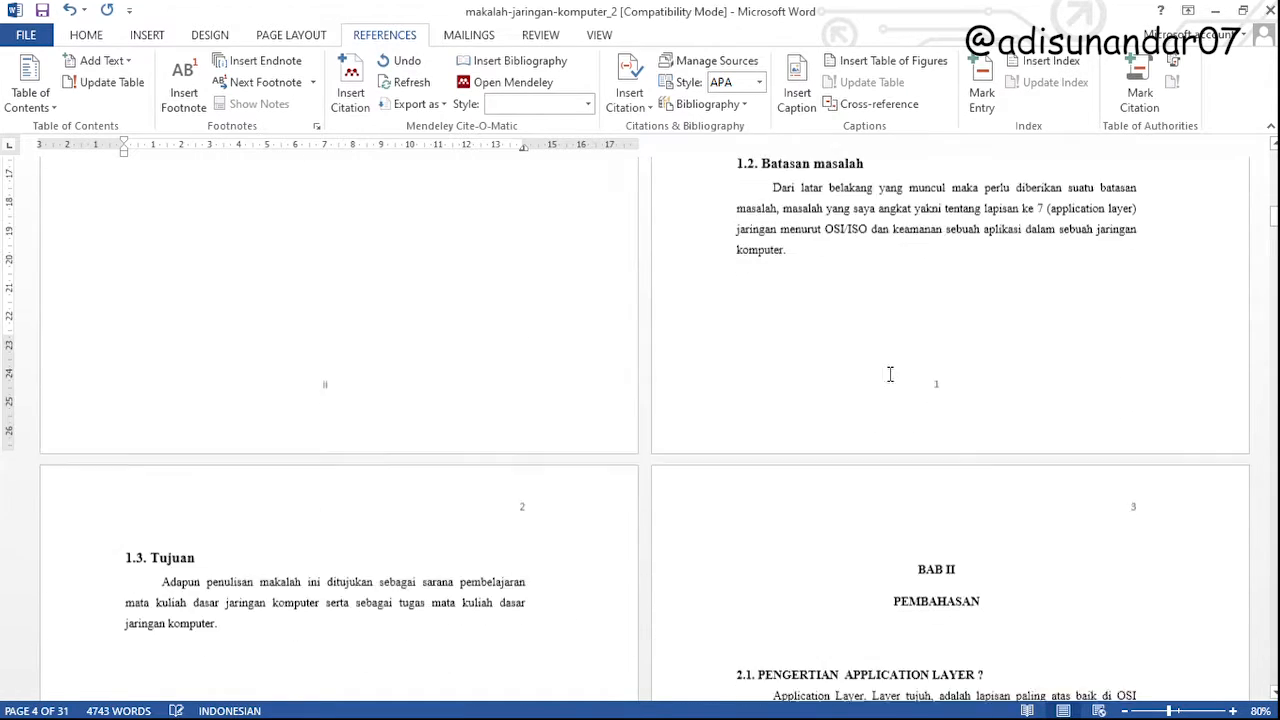
left_click(968, 253)
key("Delete")
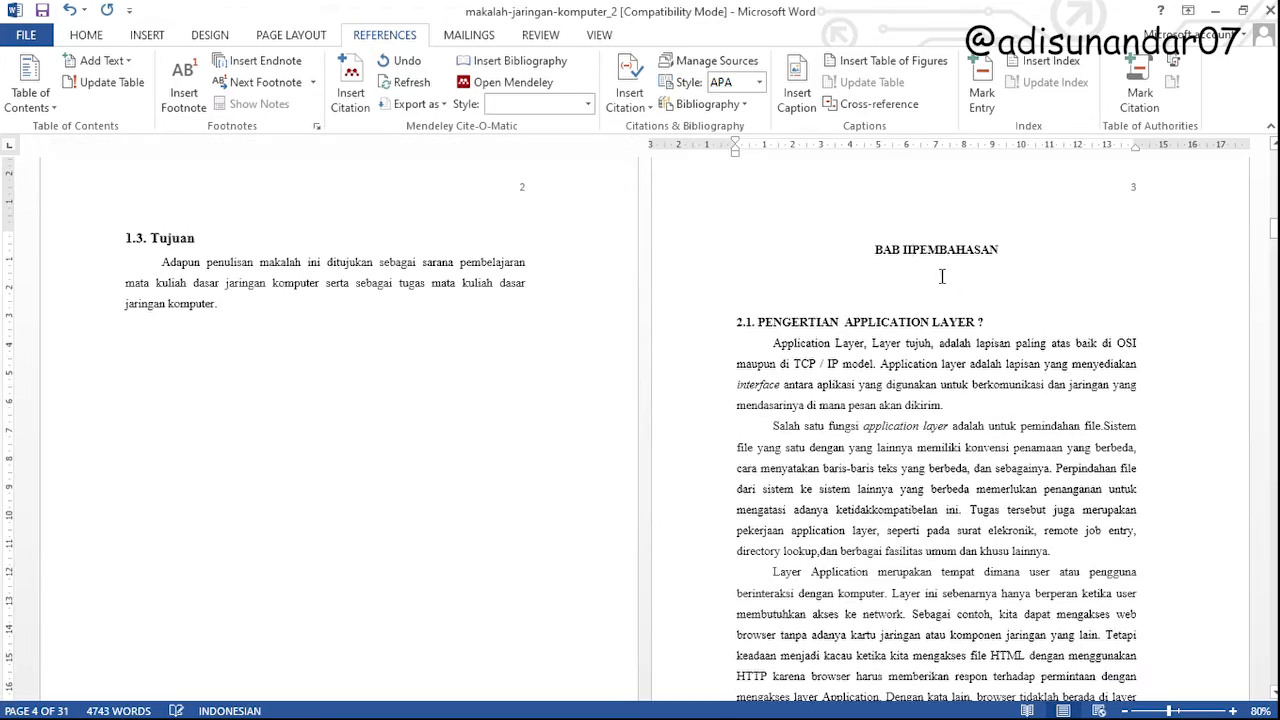
key("shift+Return")
Apply the Heading 1 style to the DAFTAR PUSTAKA title near the end of the document
scroll(948, 317, "down", 20)
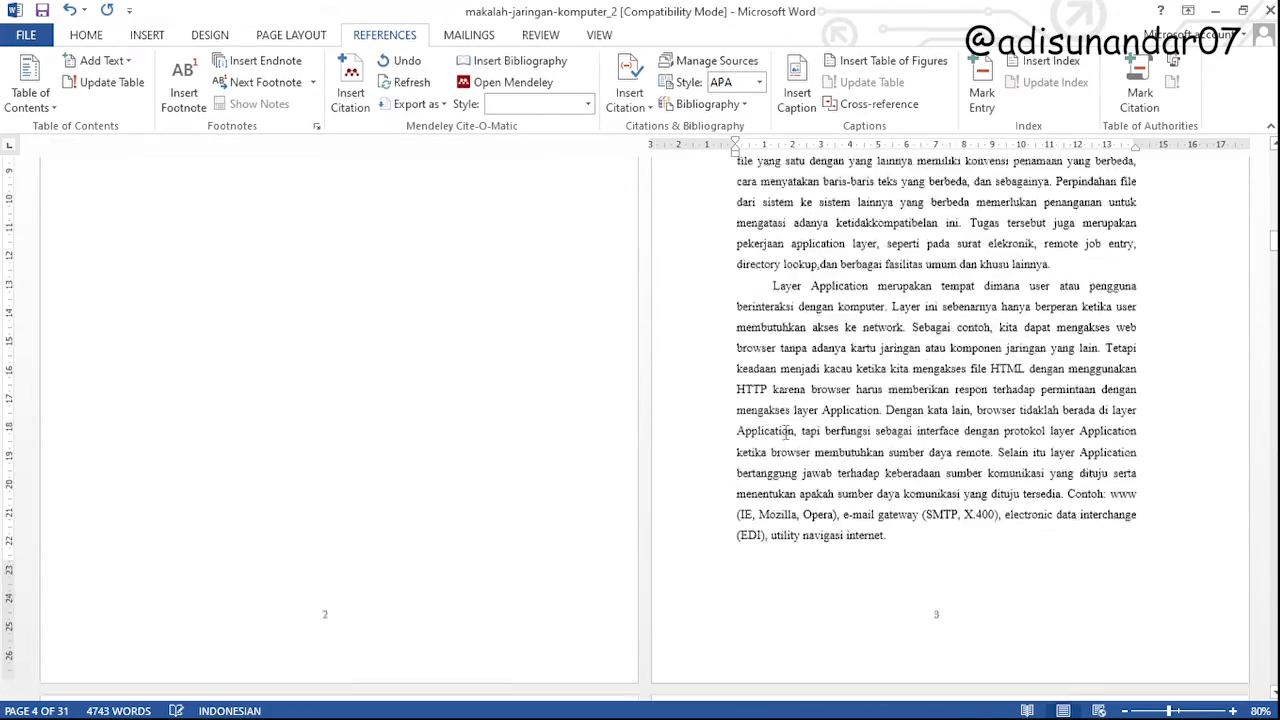
scroll(425, 425, "down", 15)
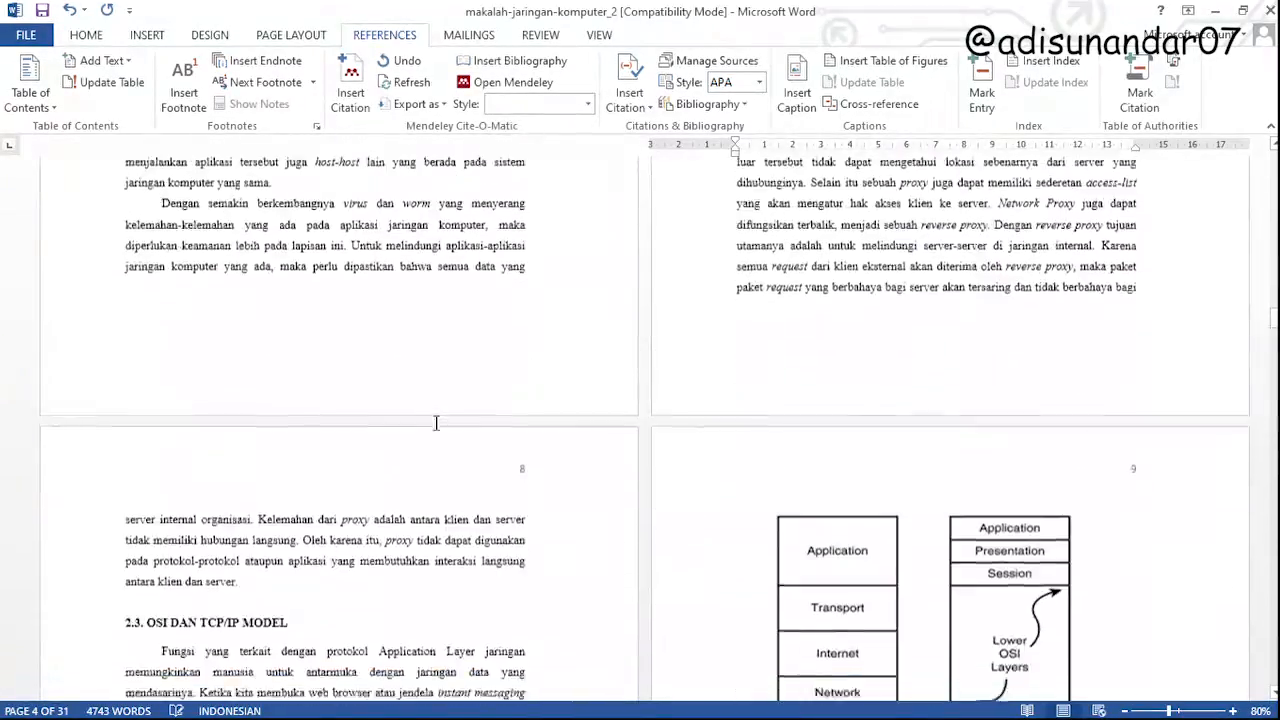
scroll(438, 366, "down", 15)
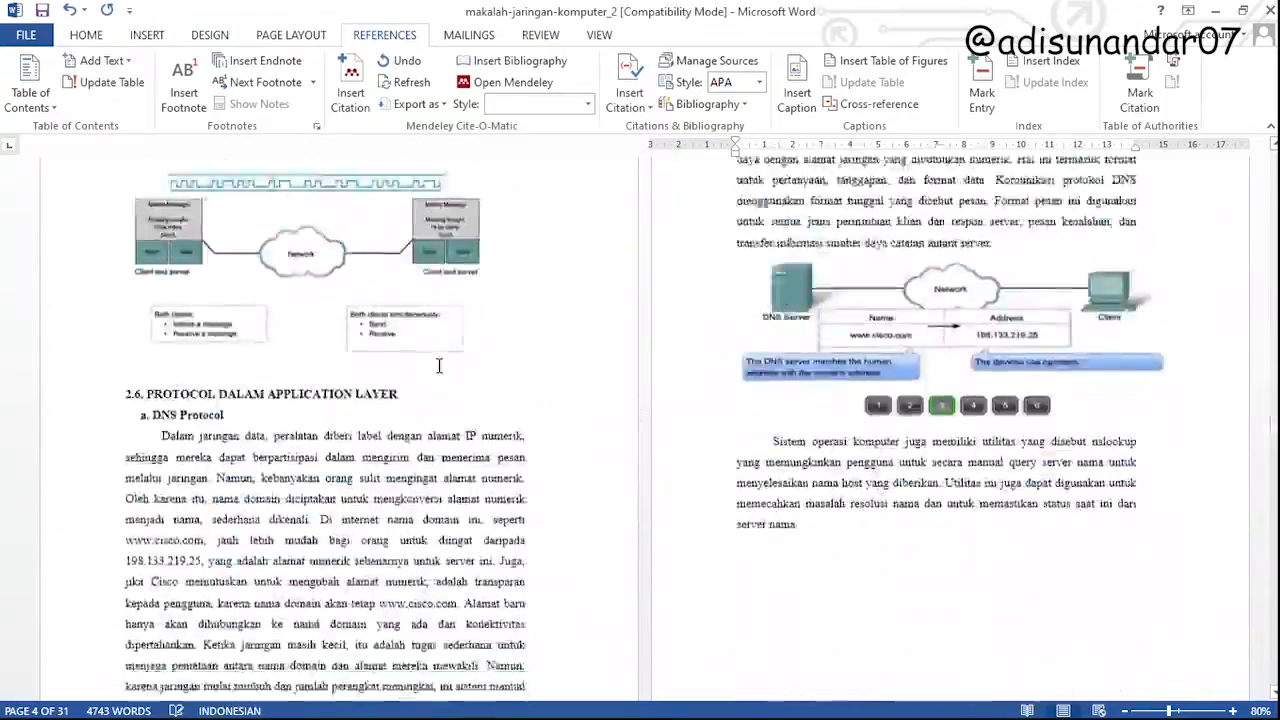
scroll(438, 366, "down", 15)
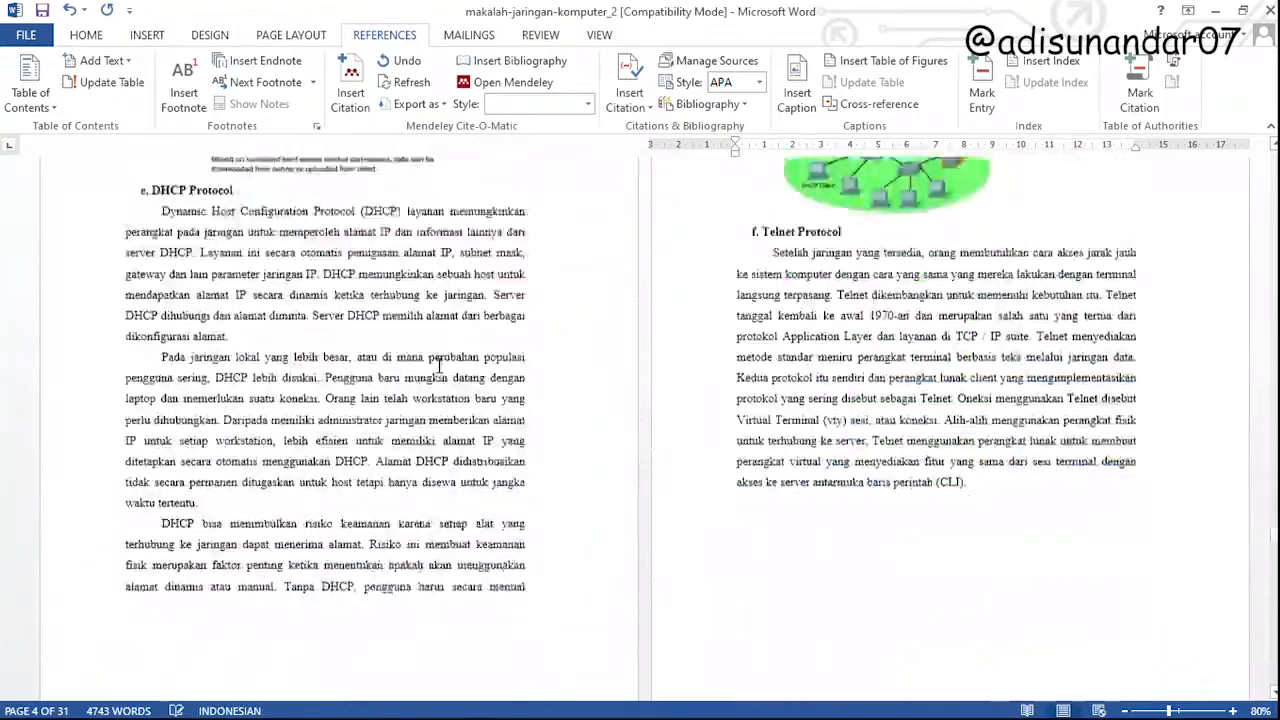
scroll(430, 365, "down", 10)
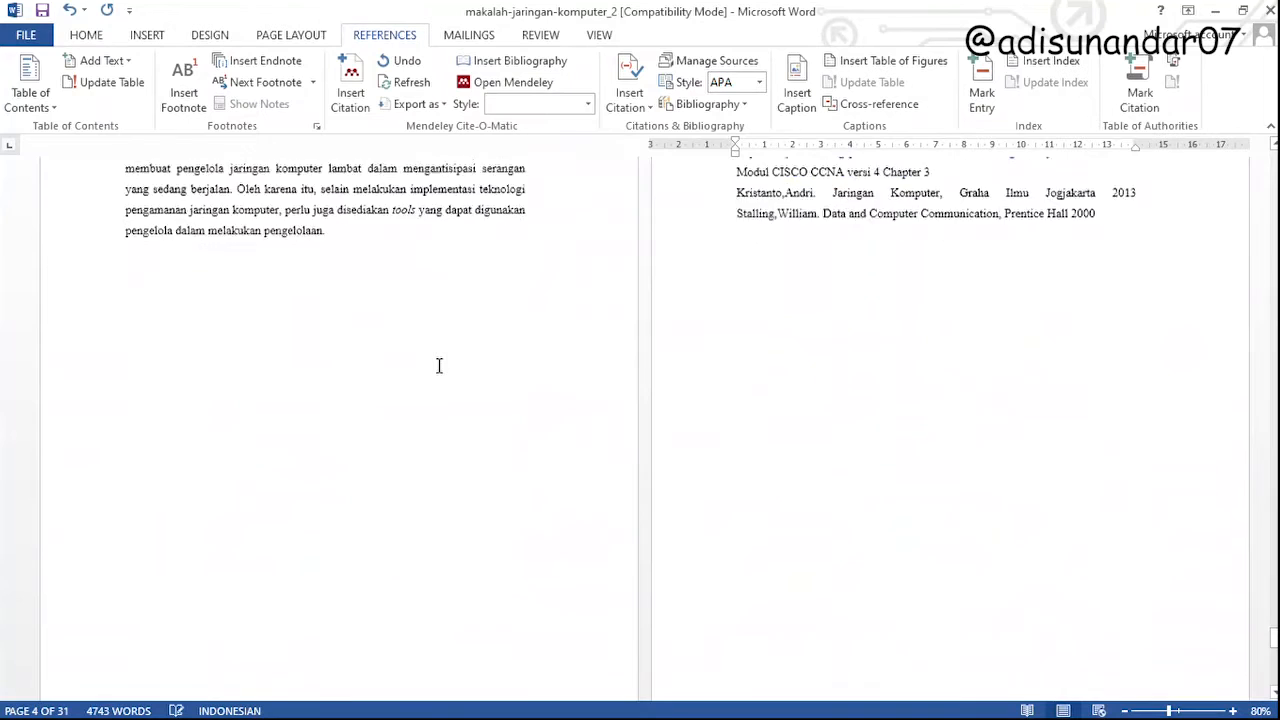
scroll(801, 339, "up", 6)
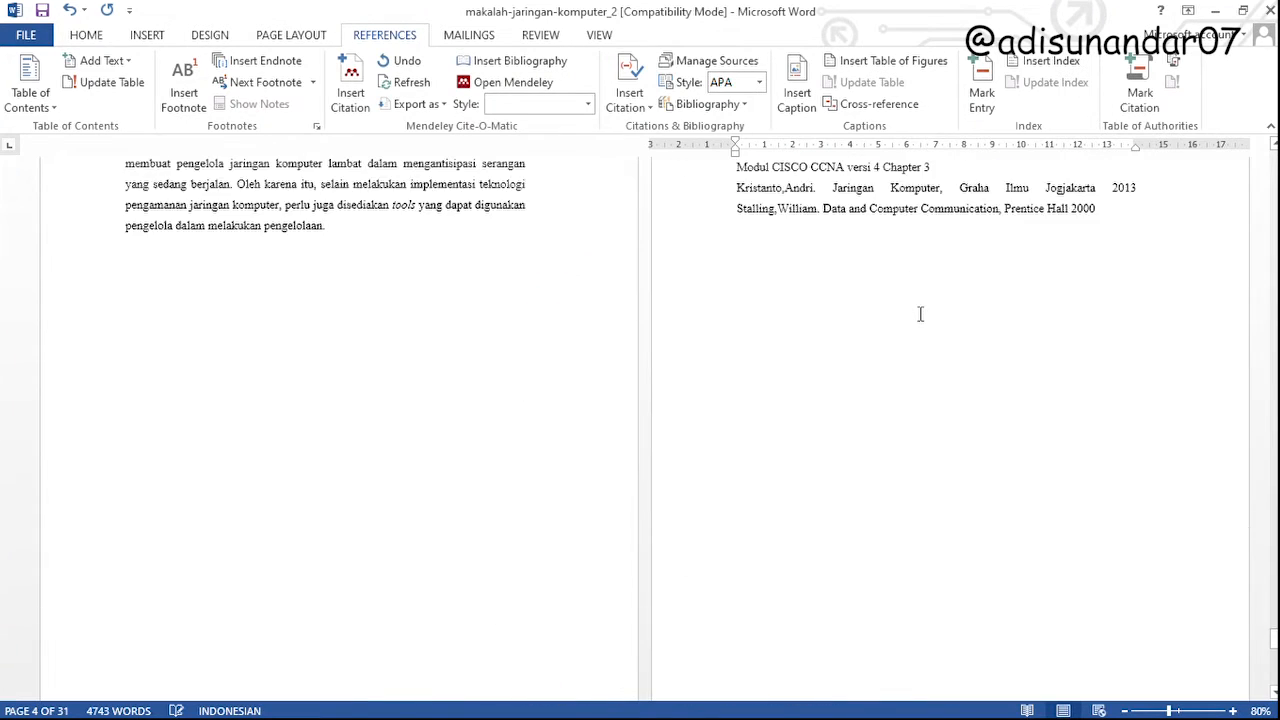
triple_click(931, 255)
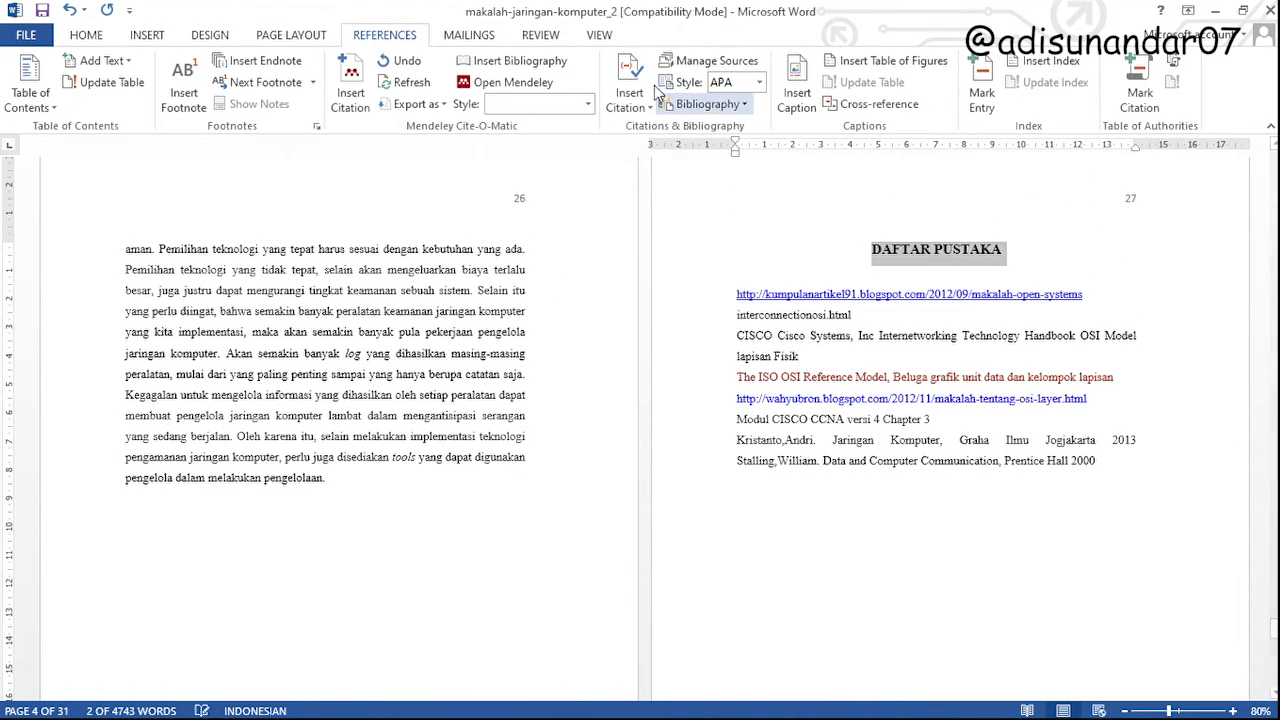
left_click(72, 33)
left_click(781, 85)
Replace the paragraph break between BAB III and PENUTUP with a manual line break
scroll(577, 402, "down", 3)
scroll(477, 466, "down", 8)
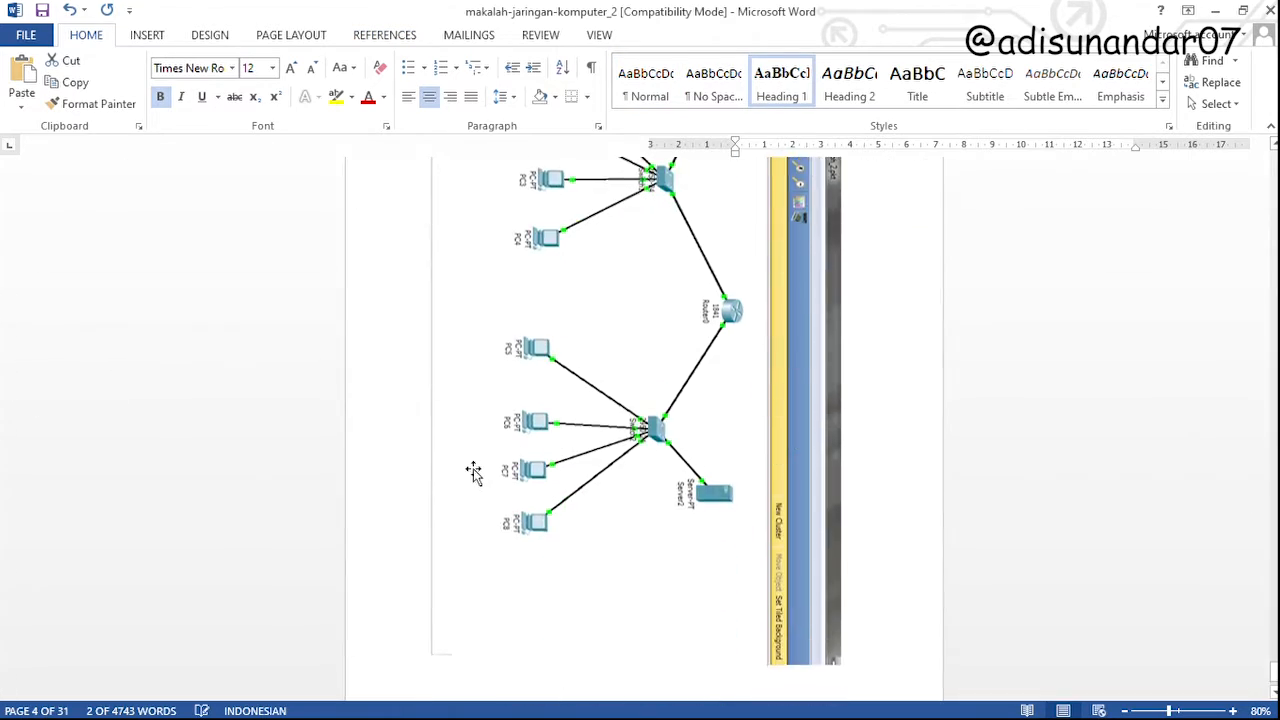
scroll(466, 459, "up", 15)
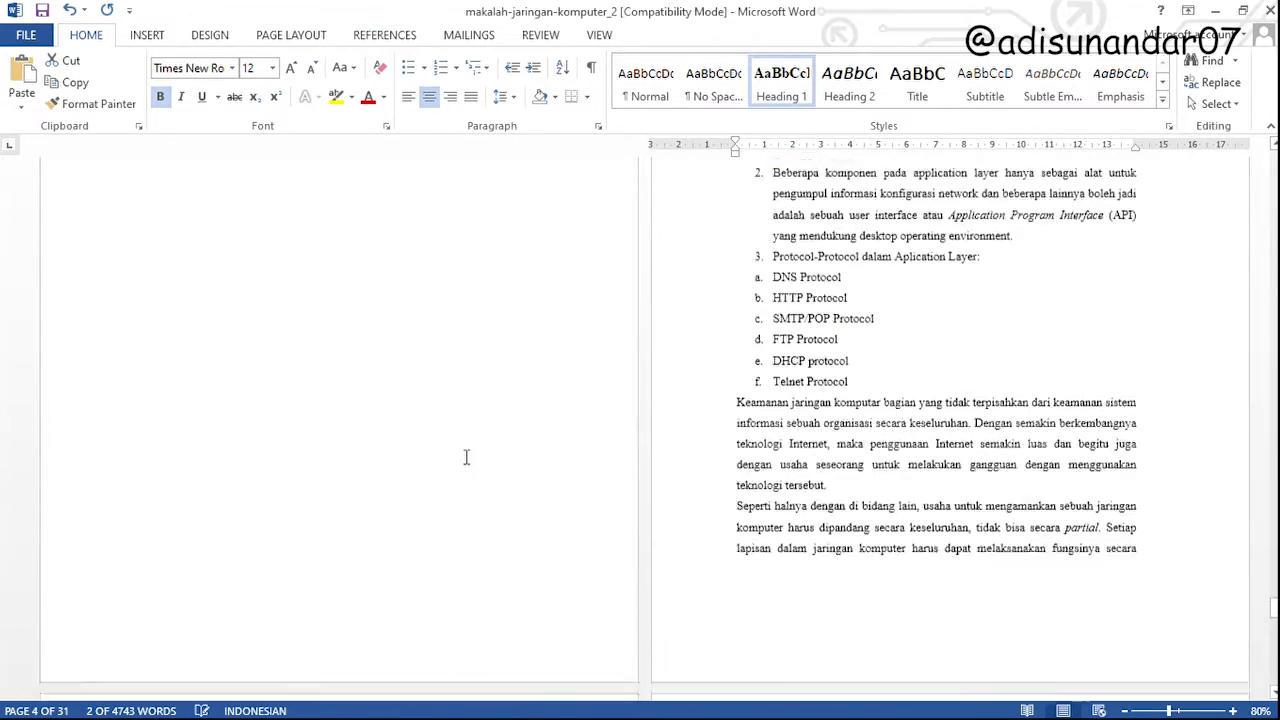
left_click(918, 353)
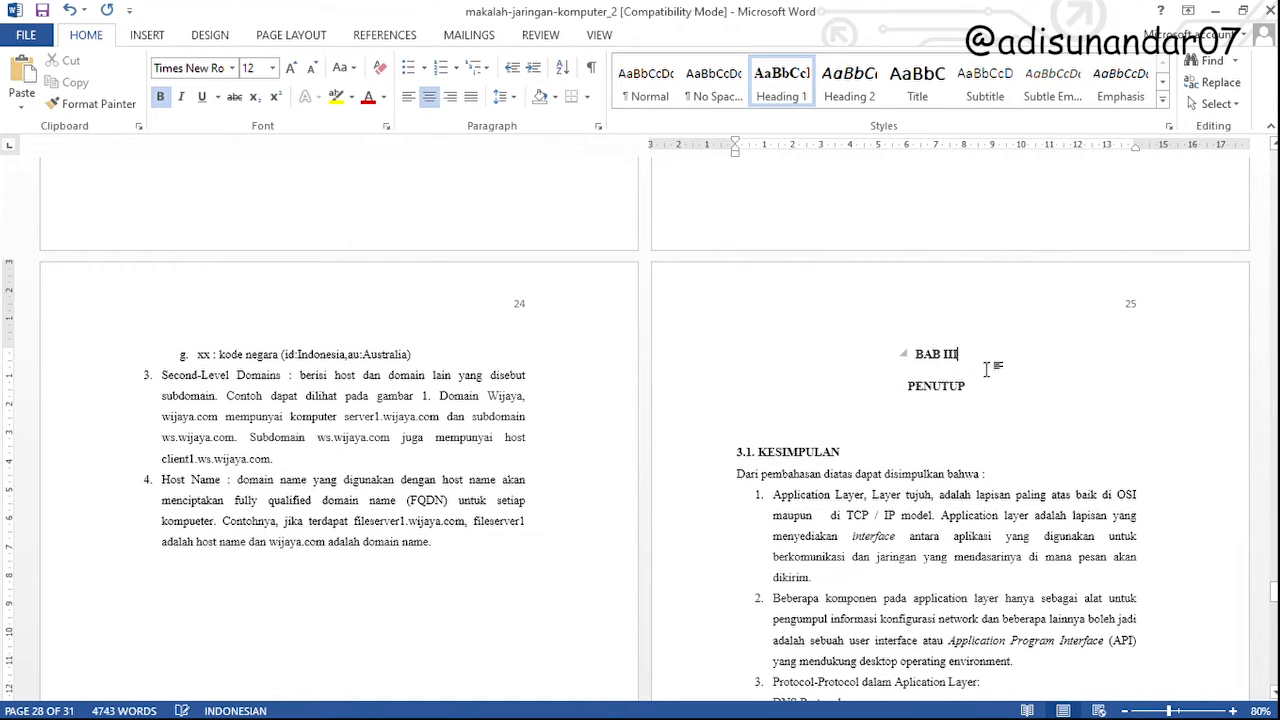
key("Delete")
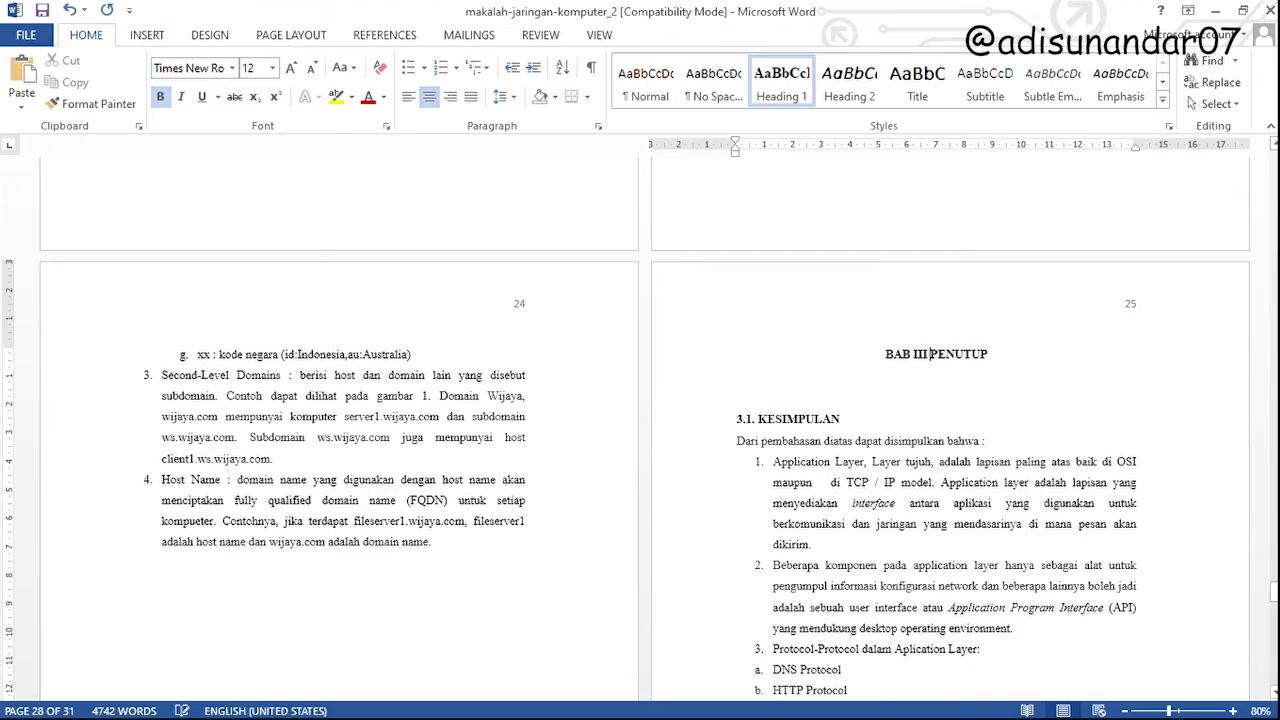
key("Return")
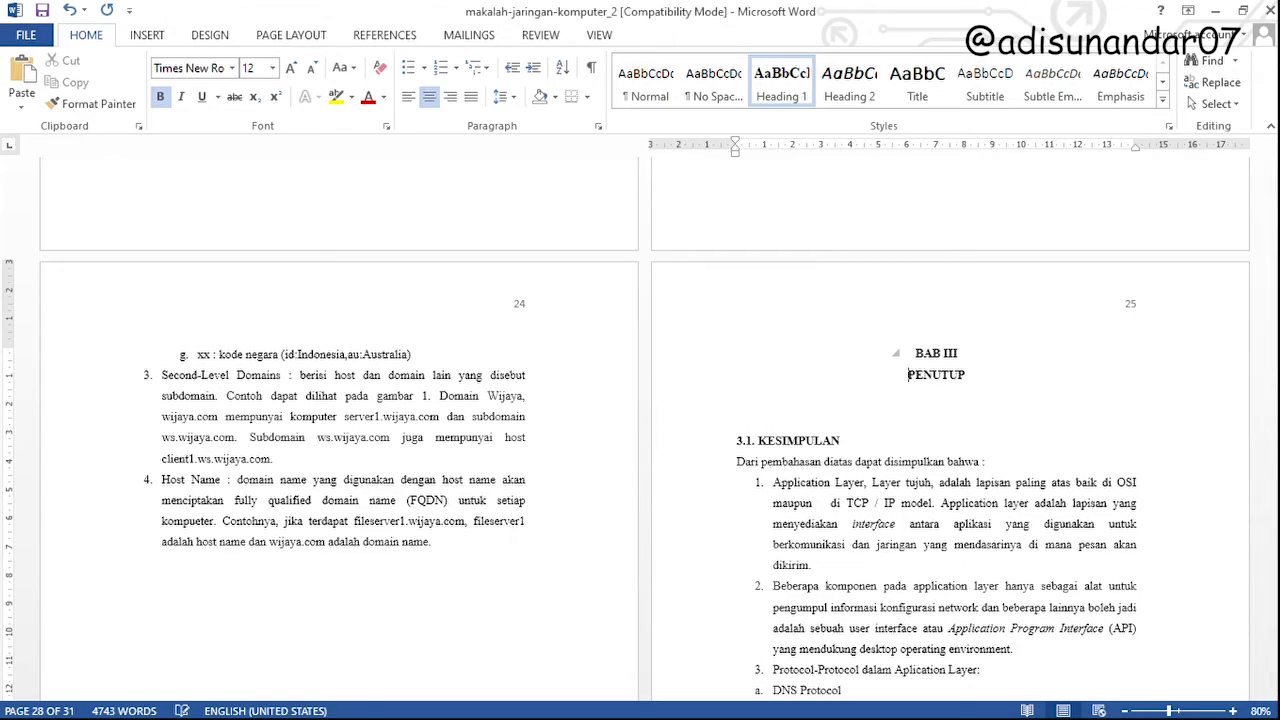
Update the entire table of contents on the DAFTAR ISI page to include all the revised headings
scroll(1272, 490, "up", 5)
left_click_drag(1272, 586, 1274, 206)
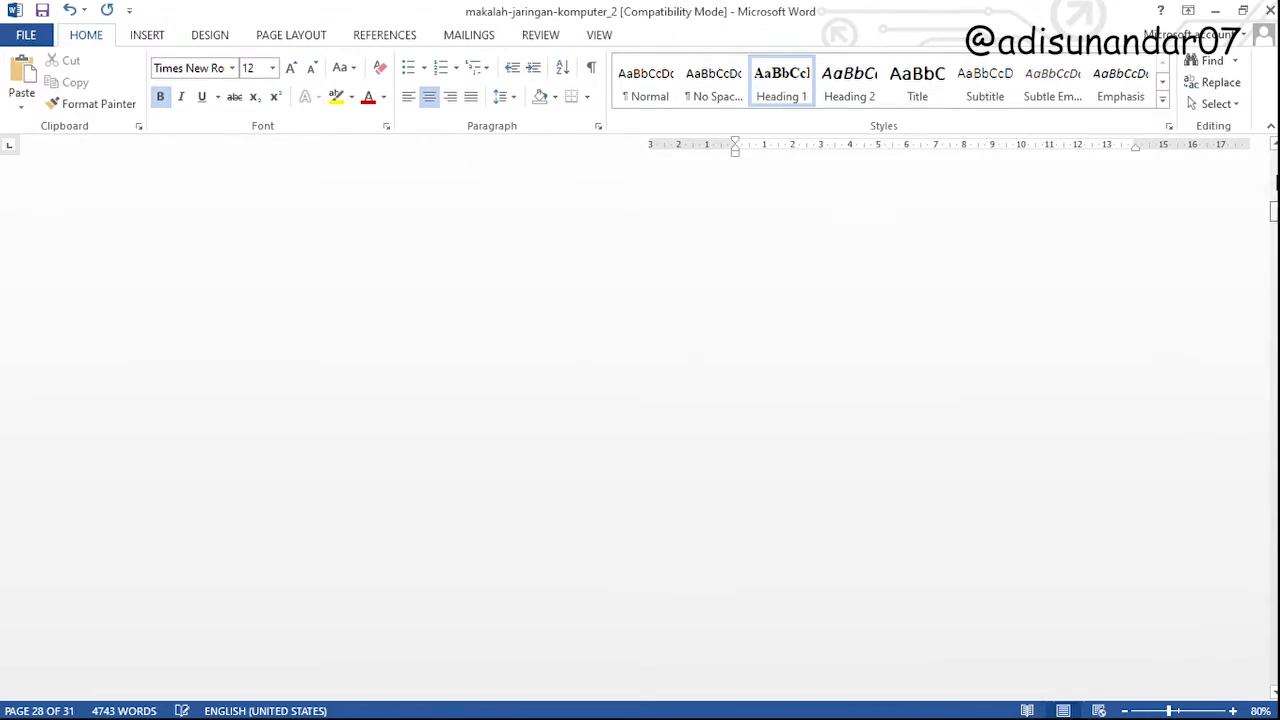
scroll(534, 517, "down", 6)
scroll(532, 516, "down", 10)
left_click(186, 261)
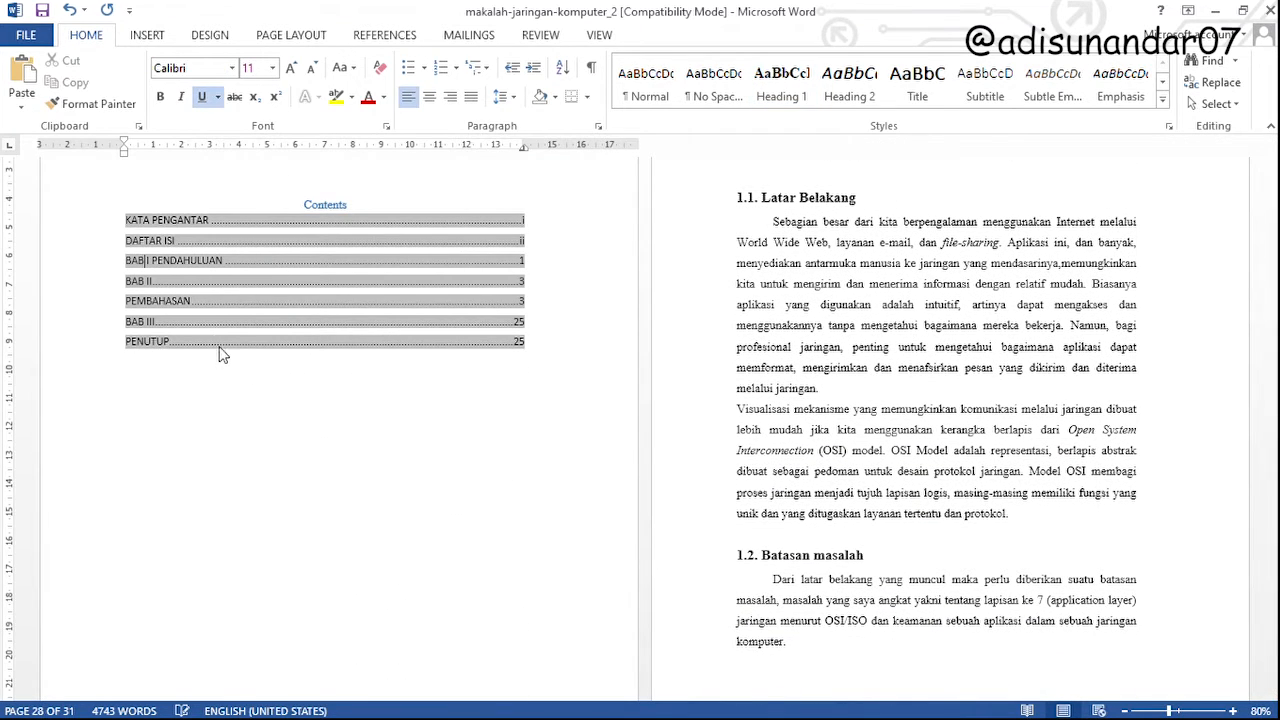
left_click(622, 386)
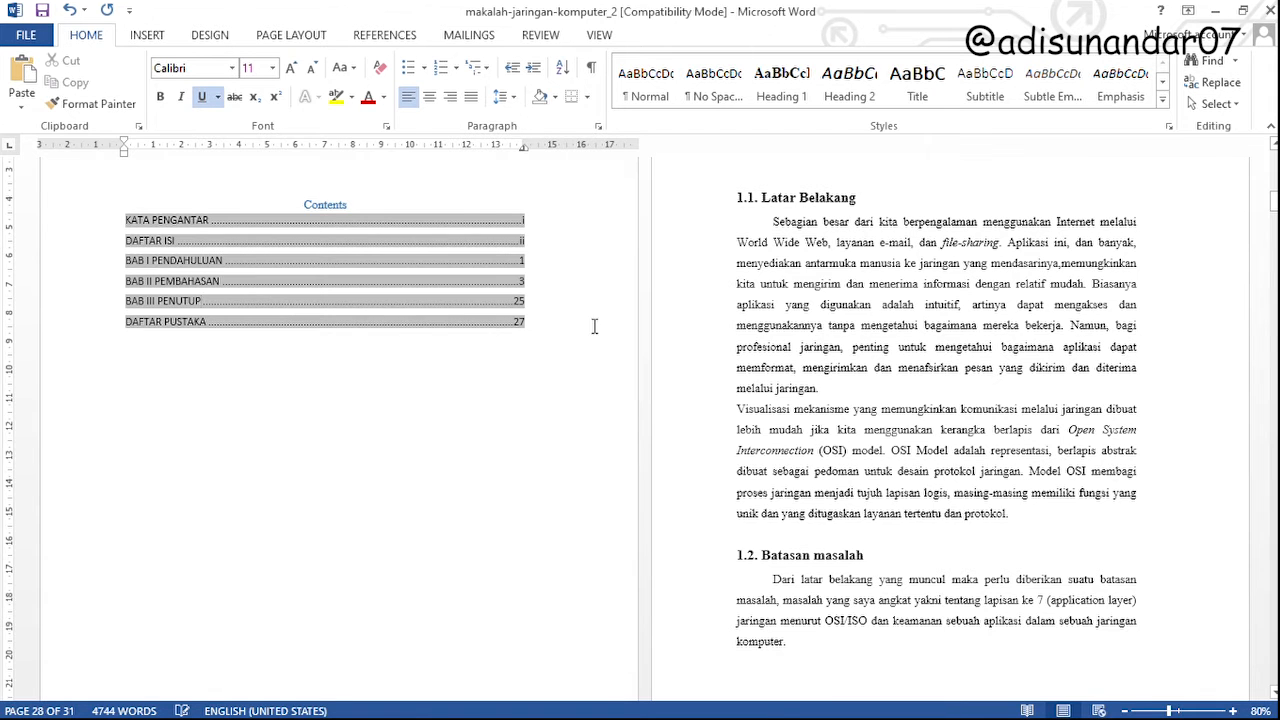
scroll(766, 334, "up", 5)
scroll(946, 461, "down", 1)
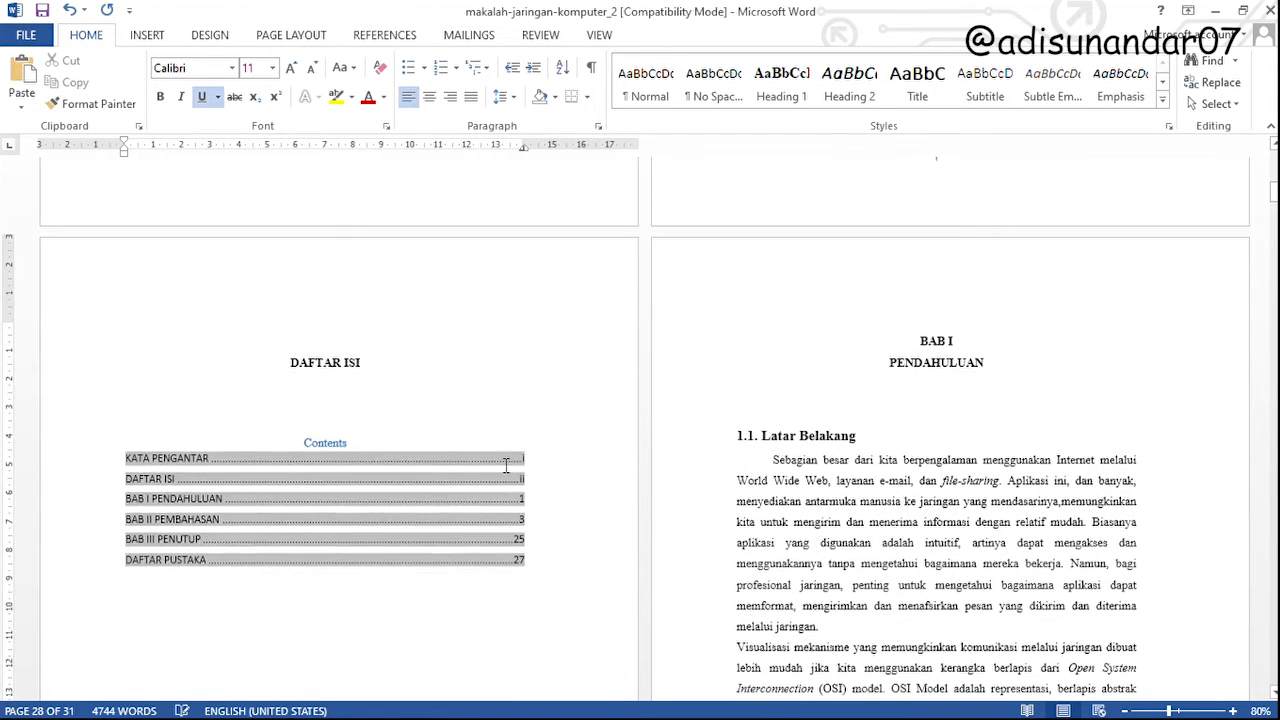
left_click_drag(921, 342, 955, 345)
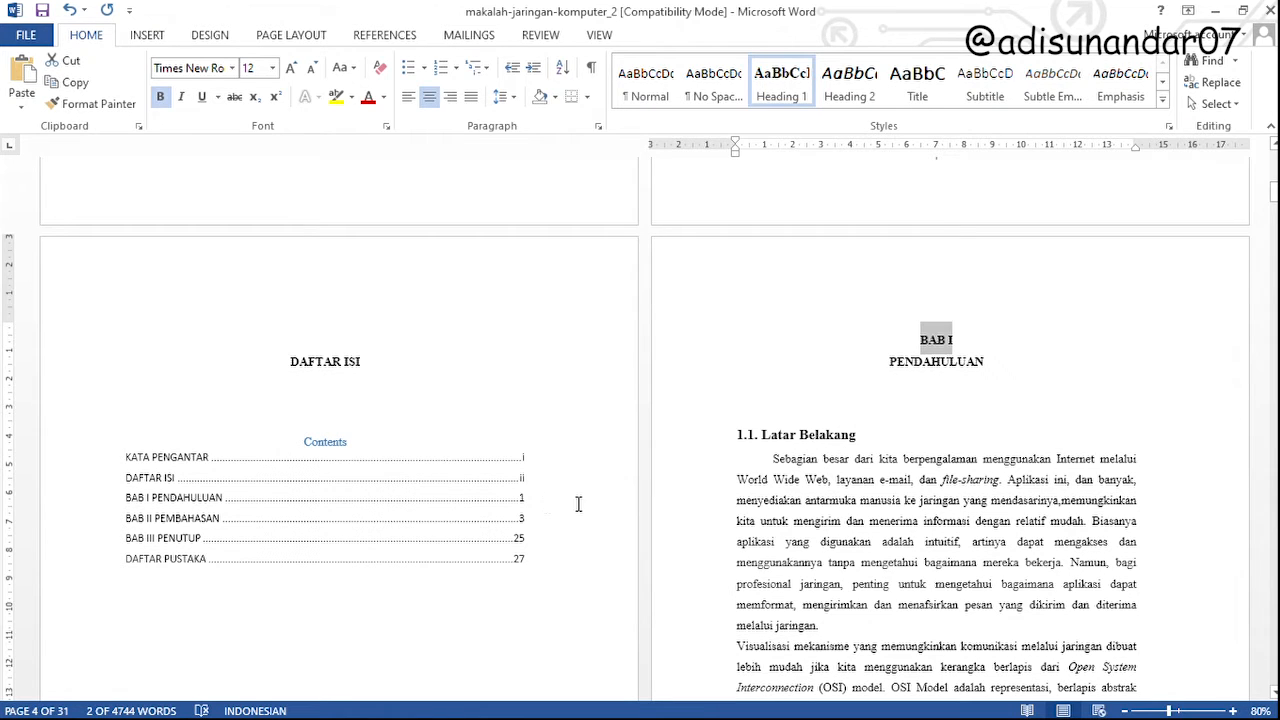
left_click(128, 527)
Apply the Heading 2 style to the 1.1. Latar Belakang subheading on the BAB I page
left_click(842, 436)
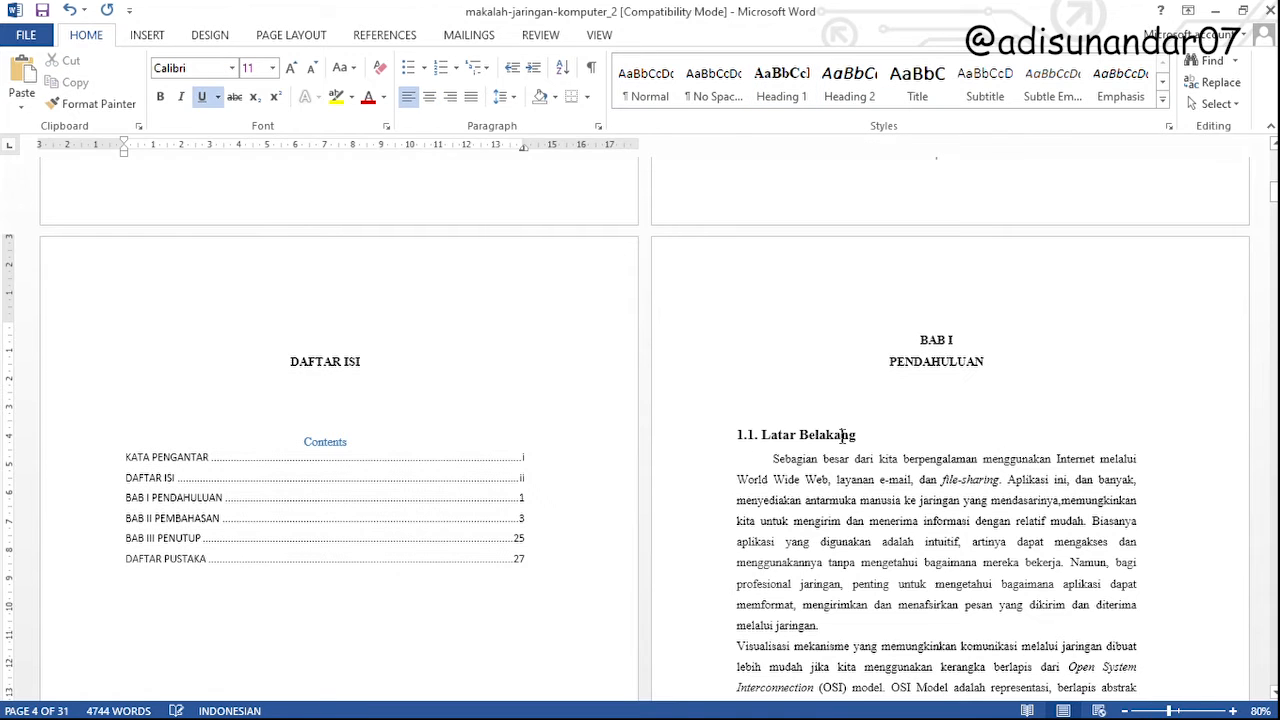
left_click_drag(814, 437, 737, 440)
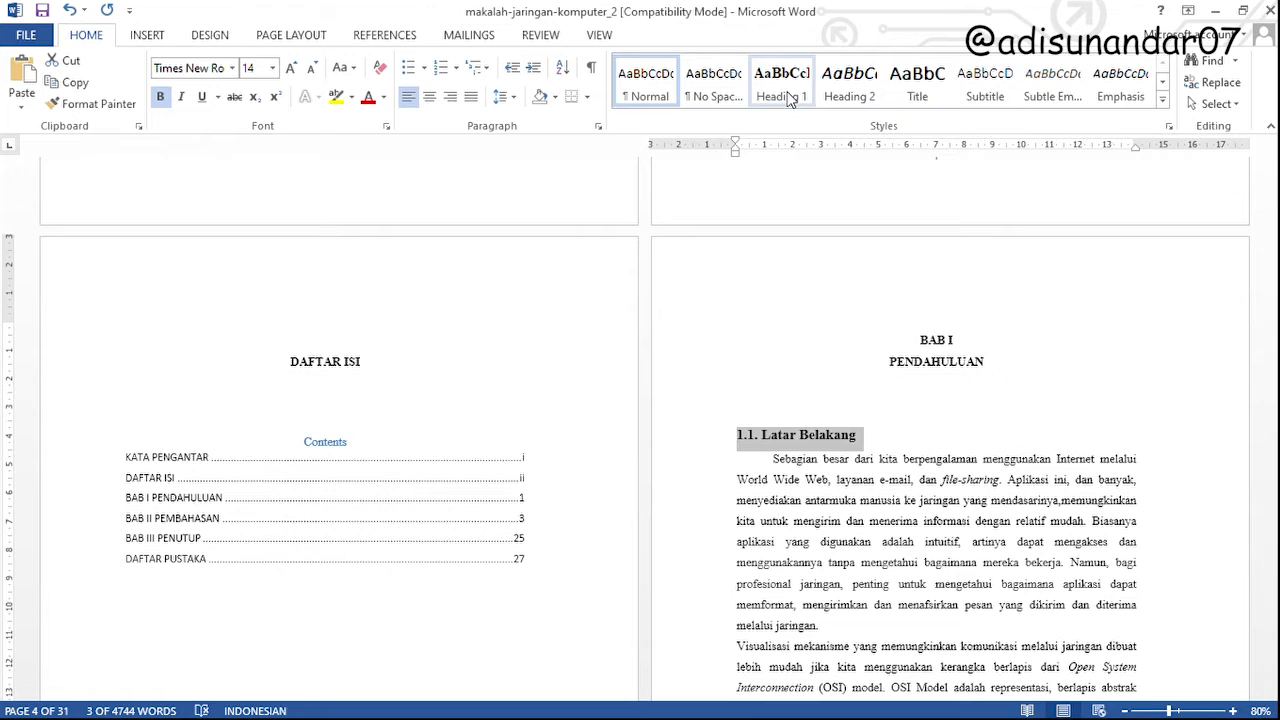
left_click(852, 88)
Modify the Heading 2 style to use Times New Roman at 12 pt, bold without italics
left_click(846, 93)
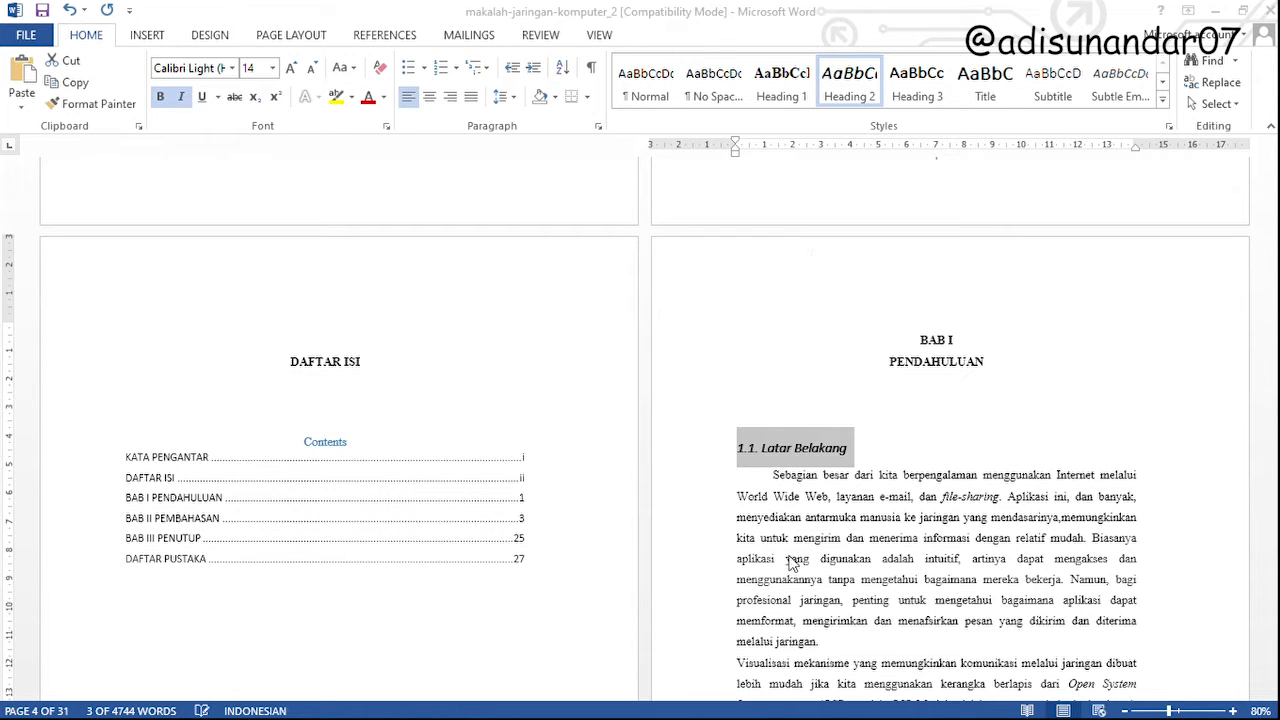
scroll(813, 493, "down", 4)
scroll(818, 490, "up", 4)
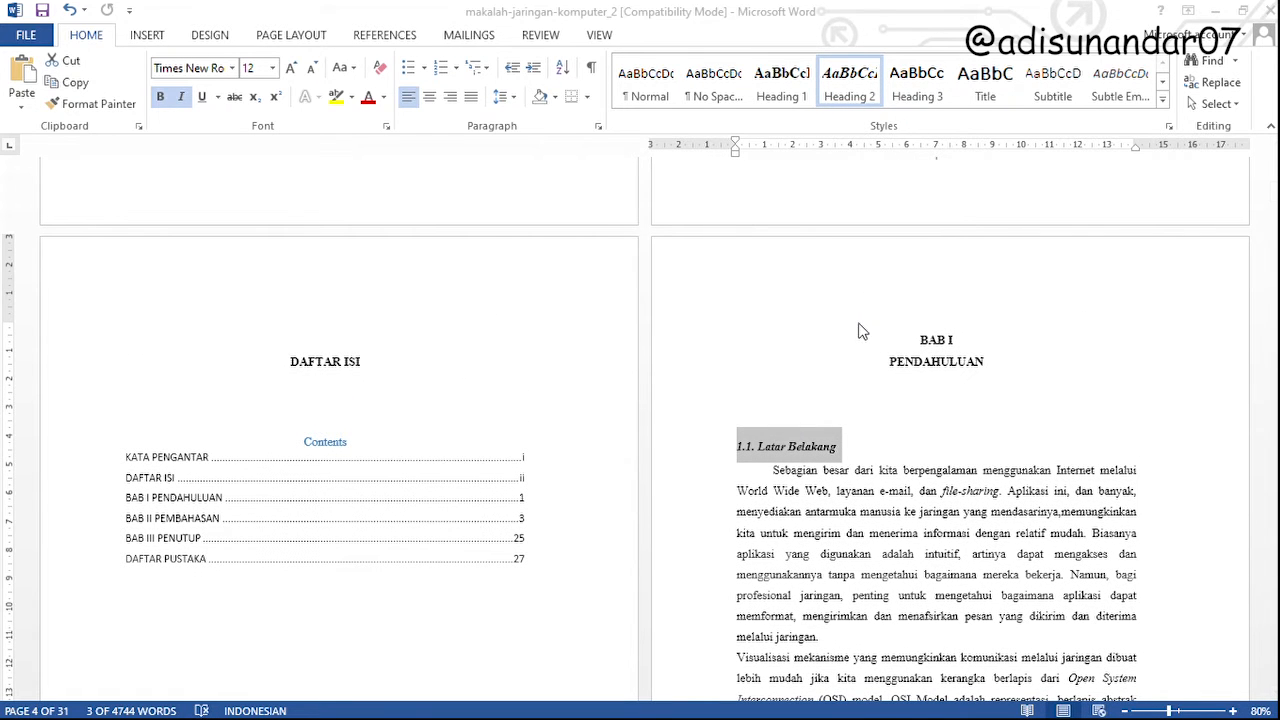
left_click(1023, 558)
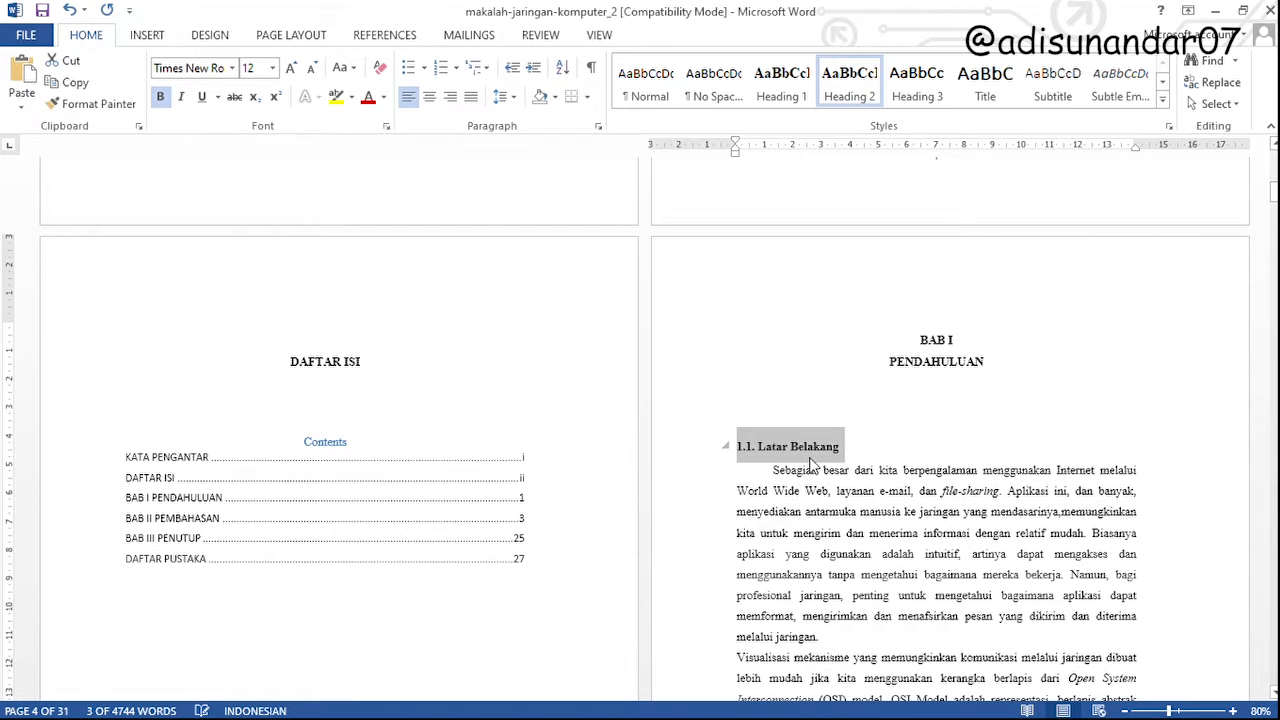
Apply the Heading 2 style to the 1.2. Batasan masalah and 1.3. Tujuan subheadings
scroll(812, 463, "down", 10)
triple_click(786, 252)
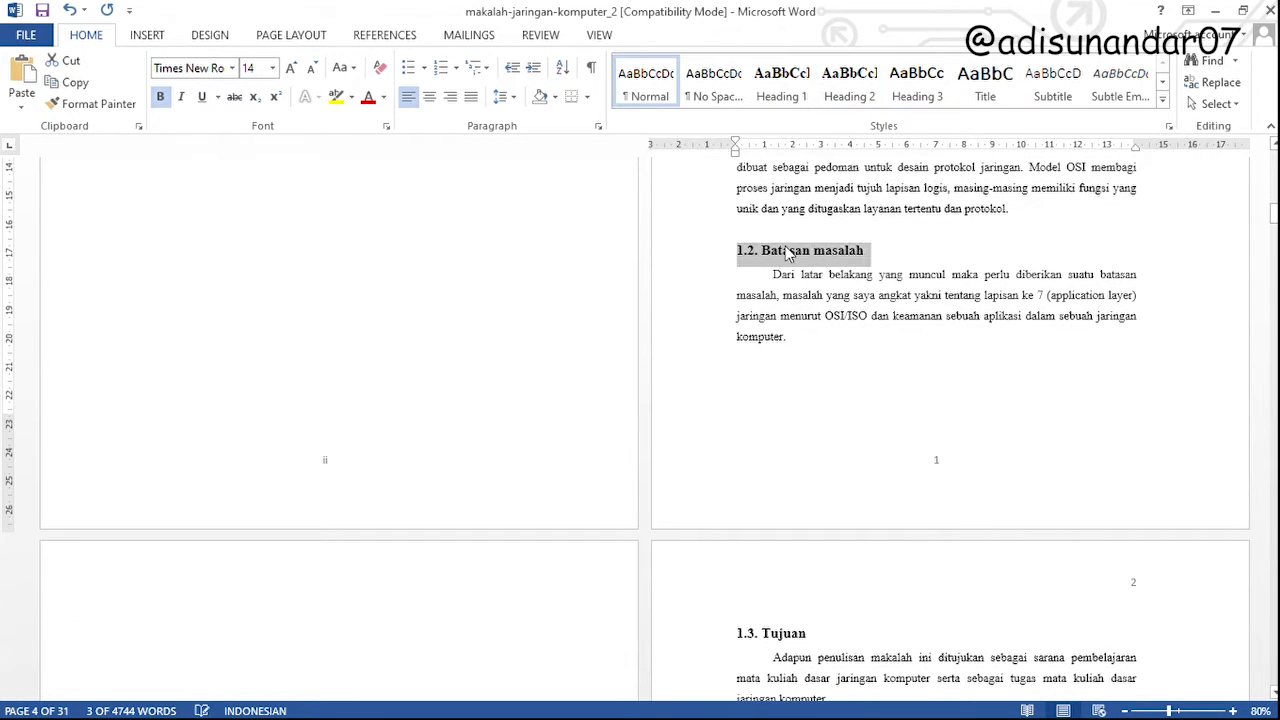
left_click(849, 82)
scroll(760, 383, "down", 5)
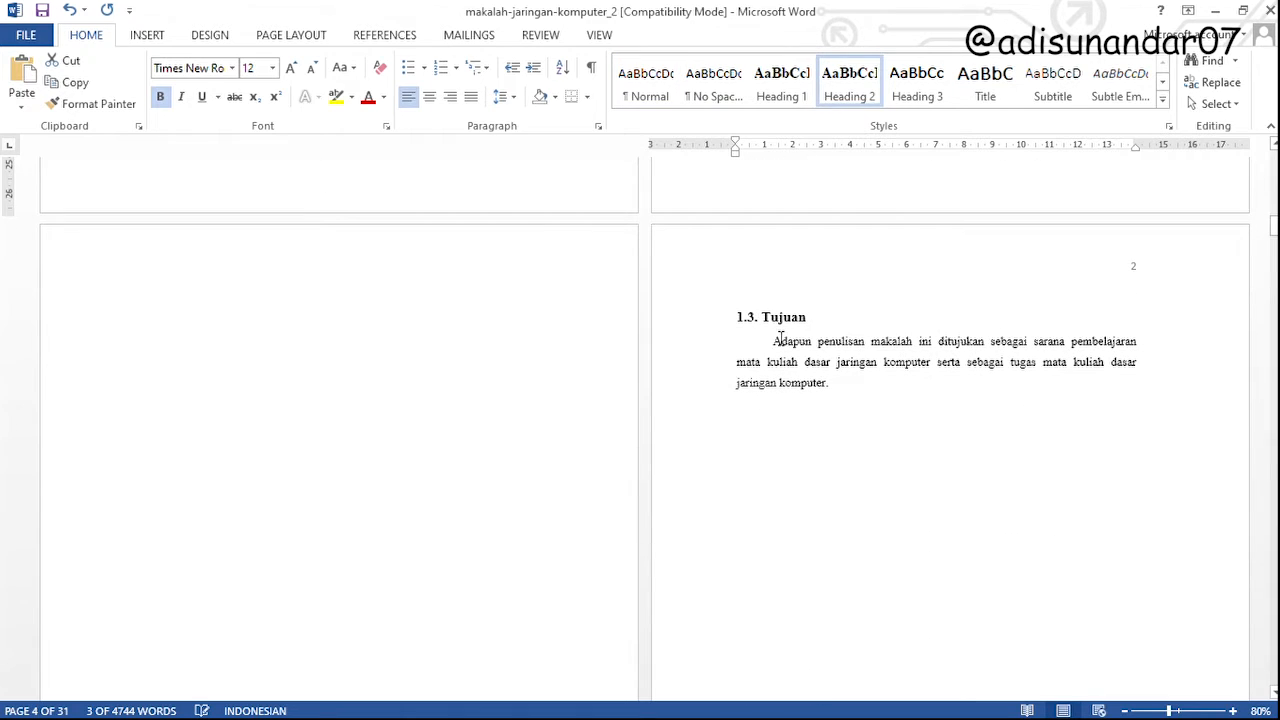
triple_click(766, 317)
left_click(840, 93)
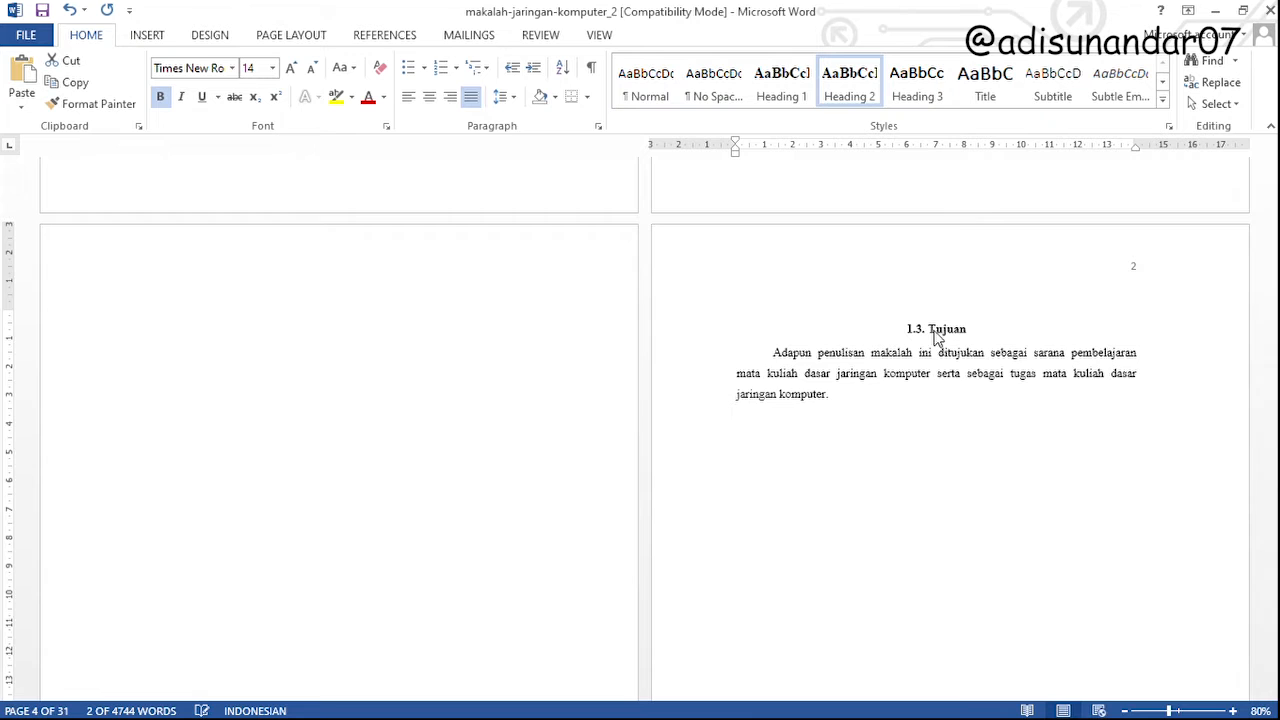
Left-align the 1.3. Tujuan subheading
scroll(871, 437, "up", 3)
scroll(866, 317, "down", 3)
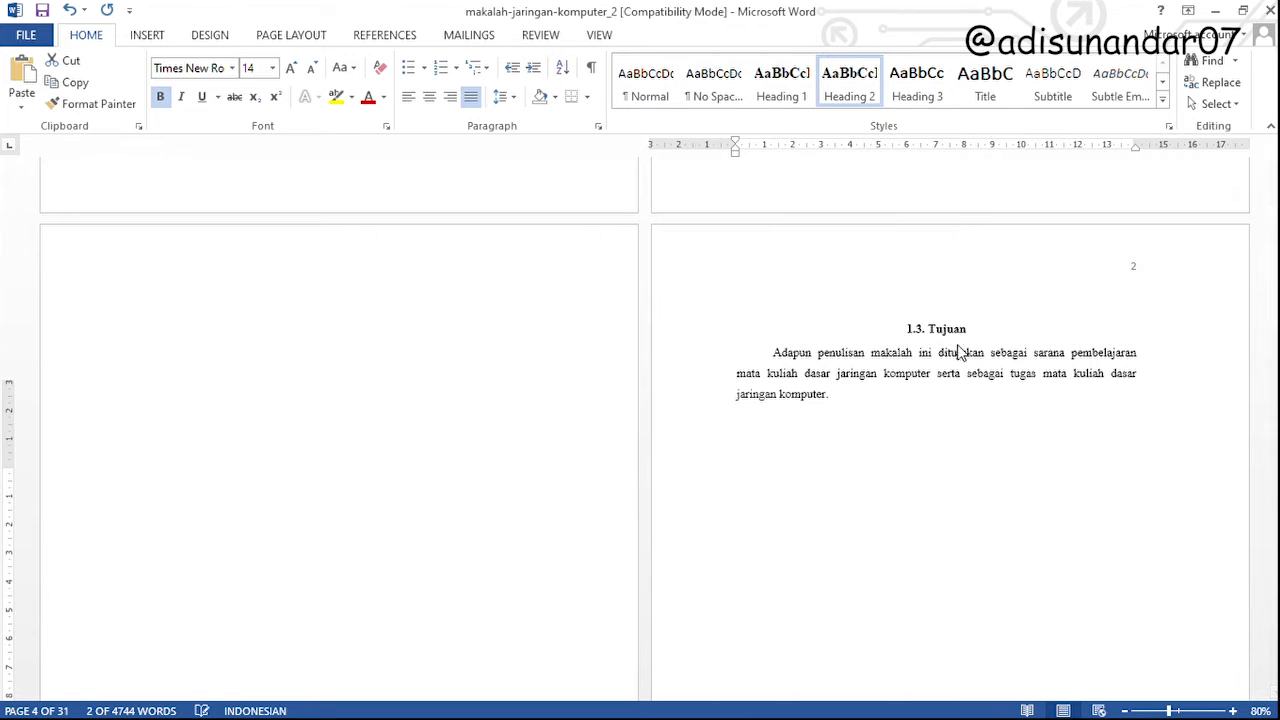
scroll(918, 395, "up", 3)
scroll(917, 397, "down", 3)
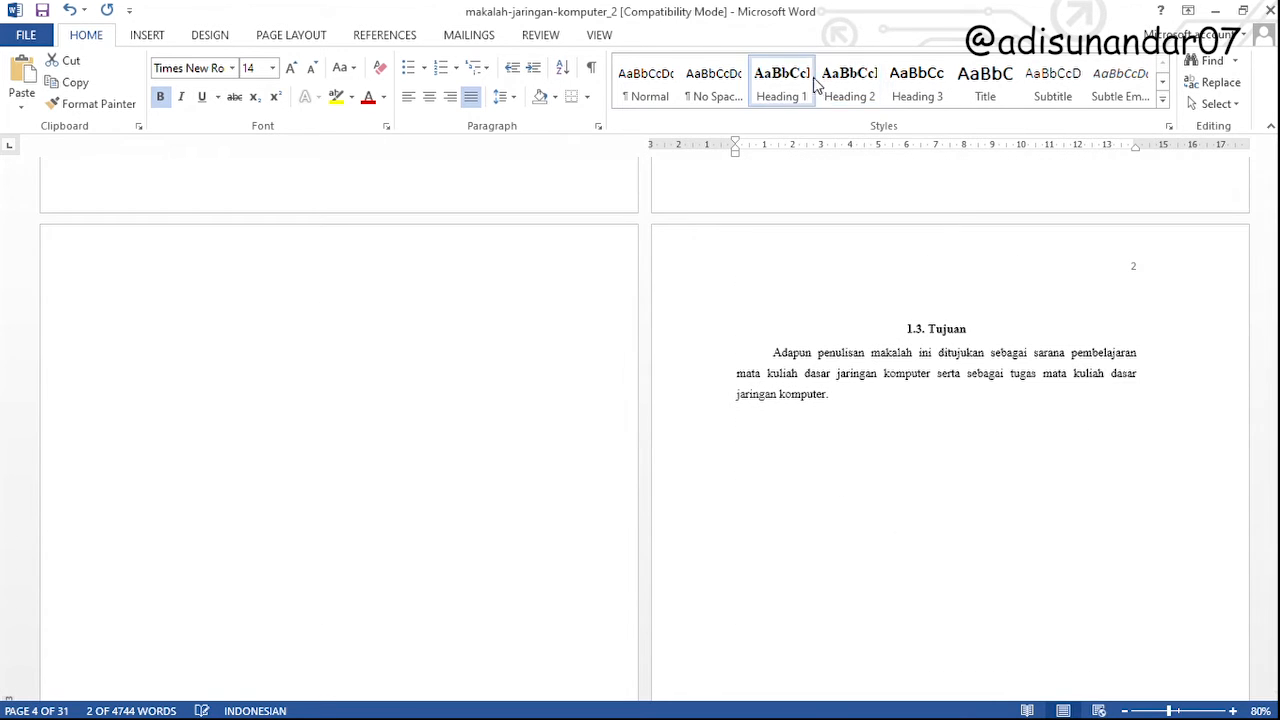
scroll(880, 405, "up", 3)
scroll(860, 317, "down", 3)
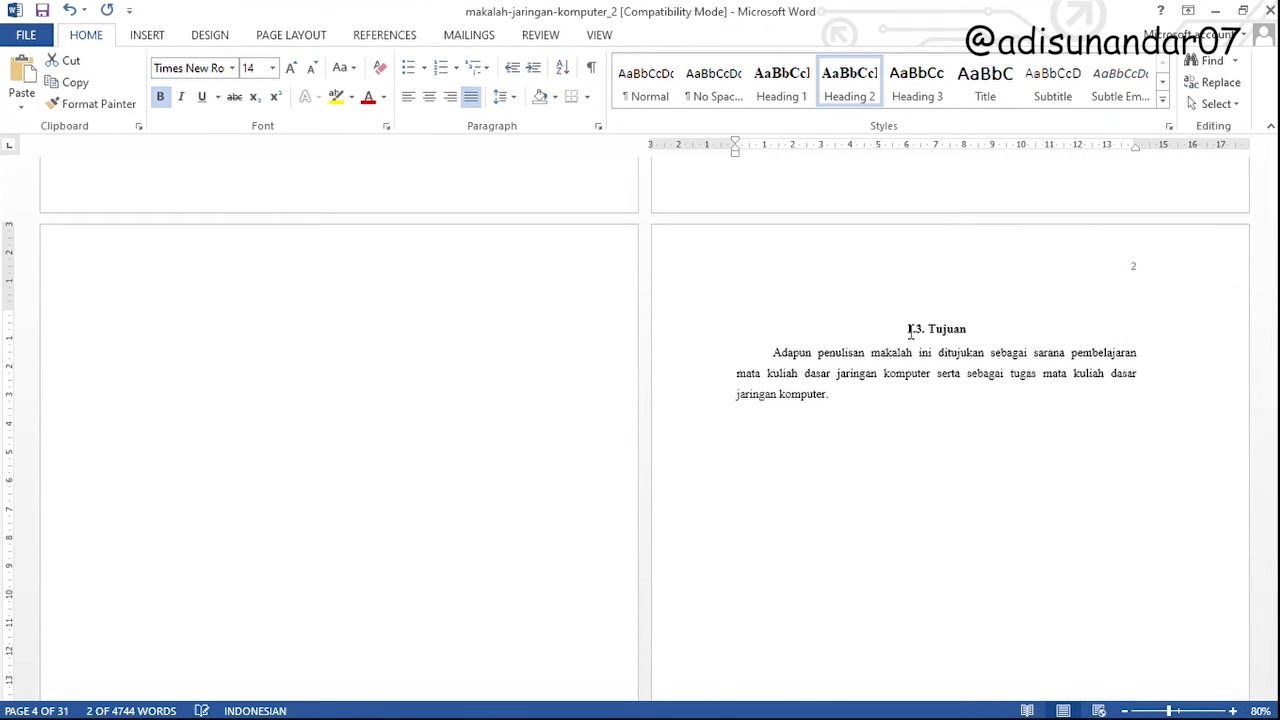
triple_click(906, 329)
key("ctrl+l")
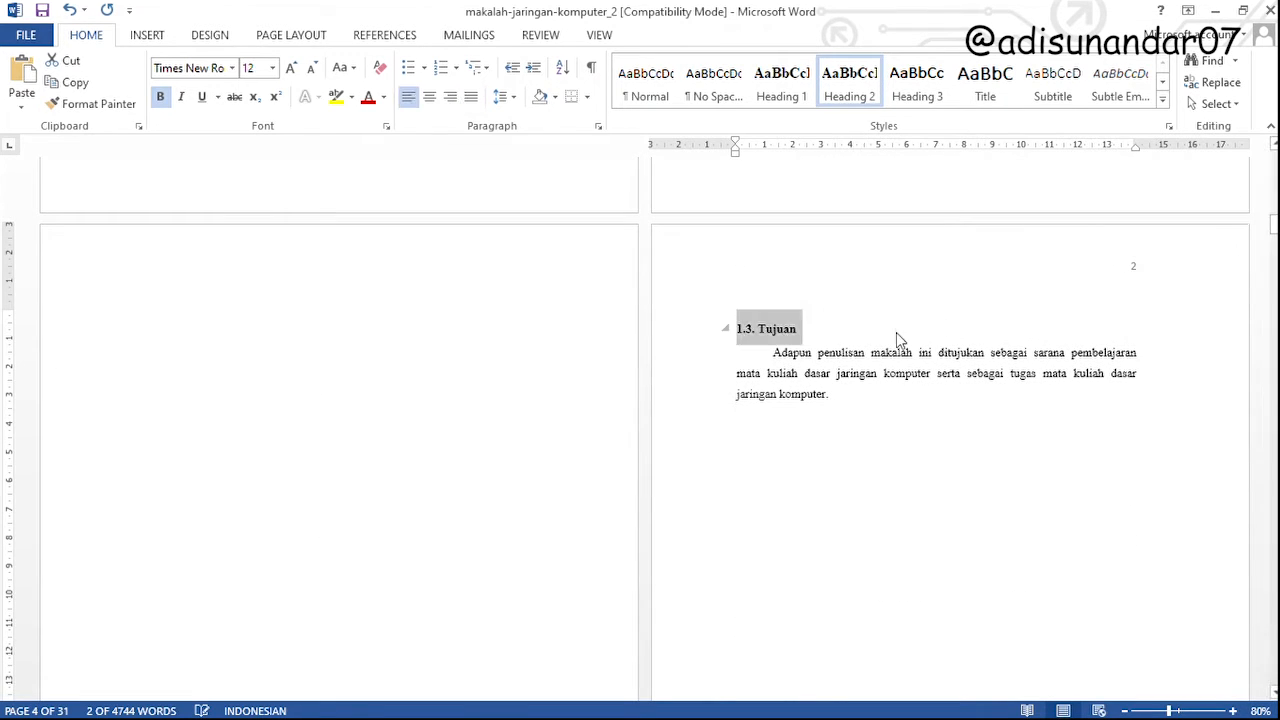
left_click(795, 331)
Remove the extra empty page before the BAB II PEMBAHASAN chapter title
scroll(768, 345, "down", 15)
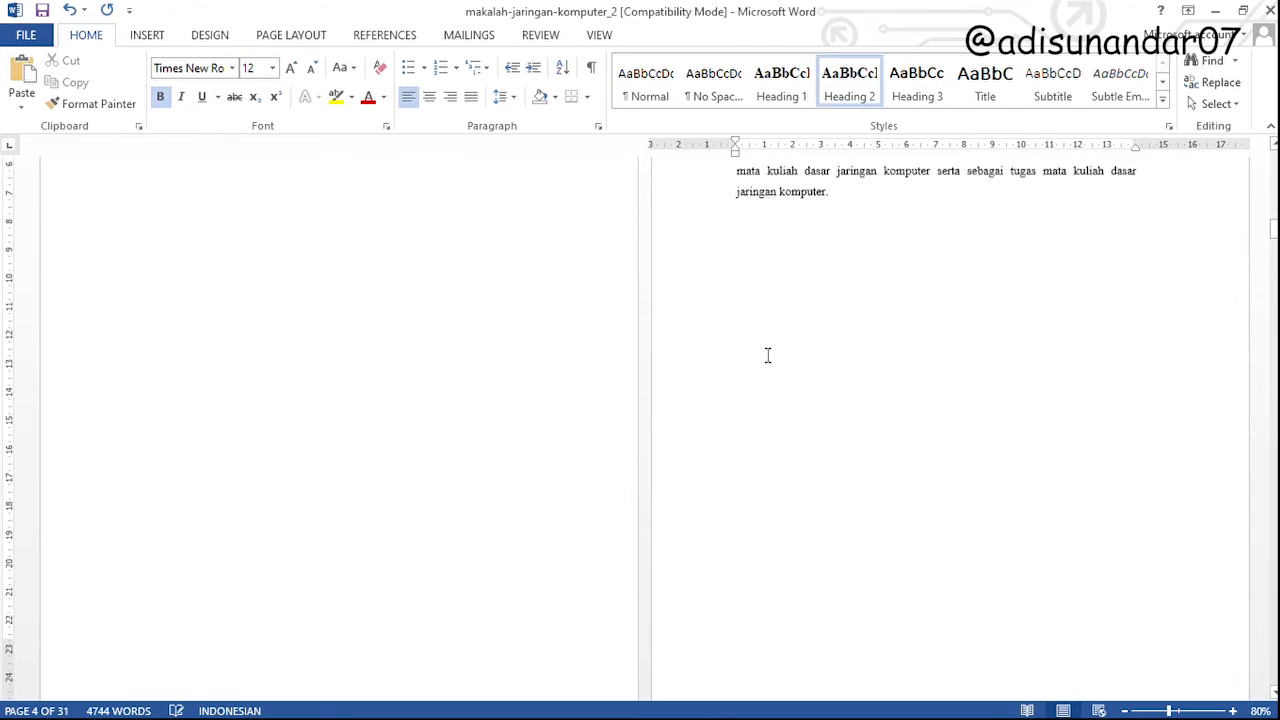
scroll(768, 357, "down", 5)
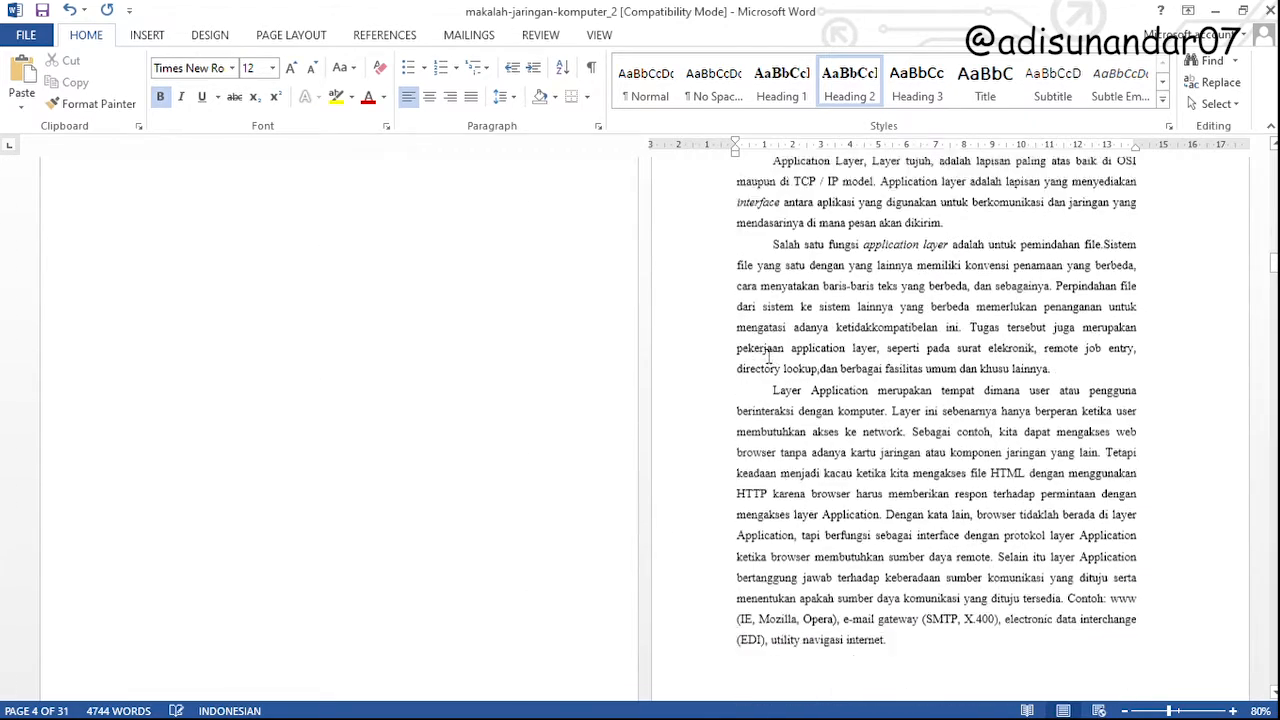
scroll(706, 386, "up", 1, "ctrl")
scroll(706, 386, "up", 15)
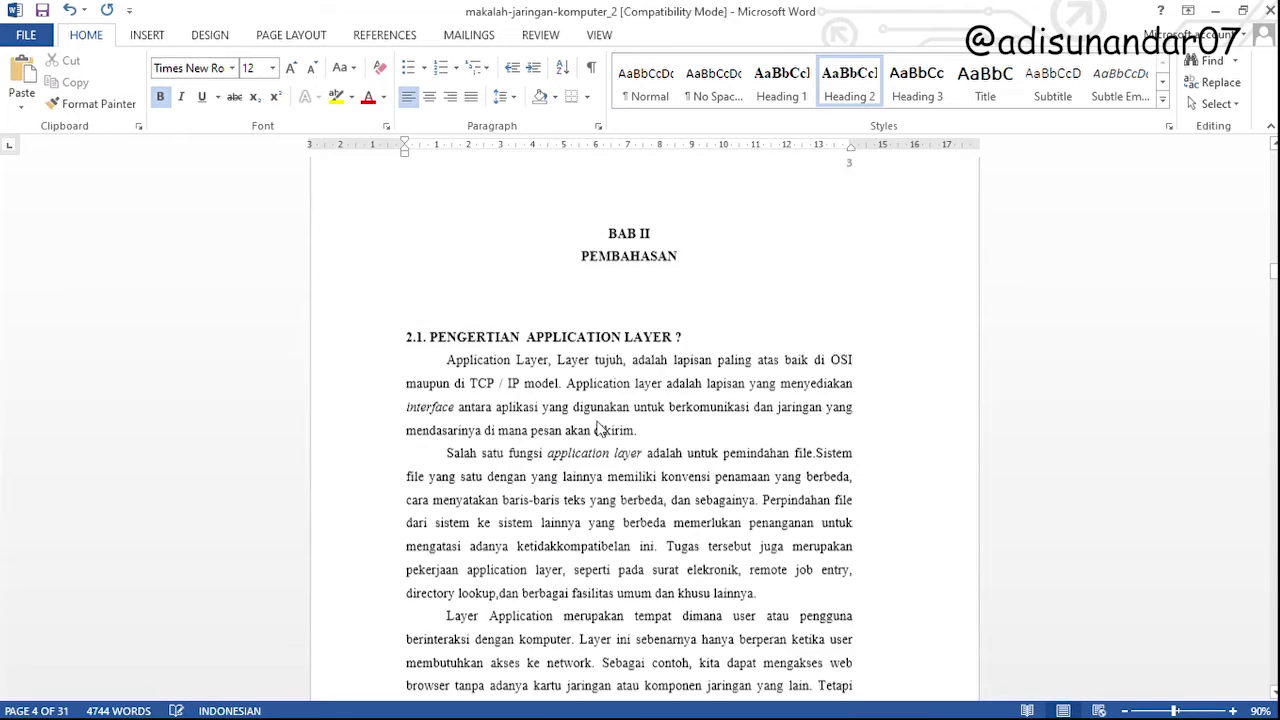
left_click(598, 484)
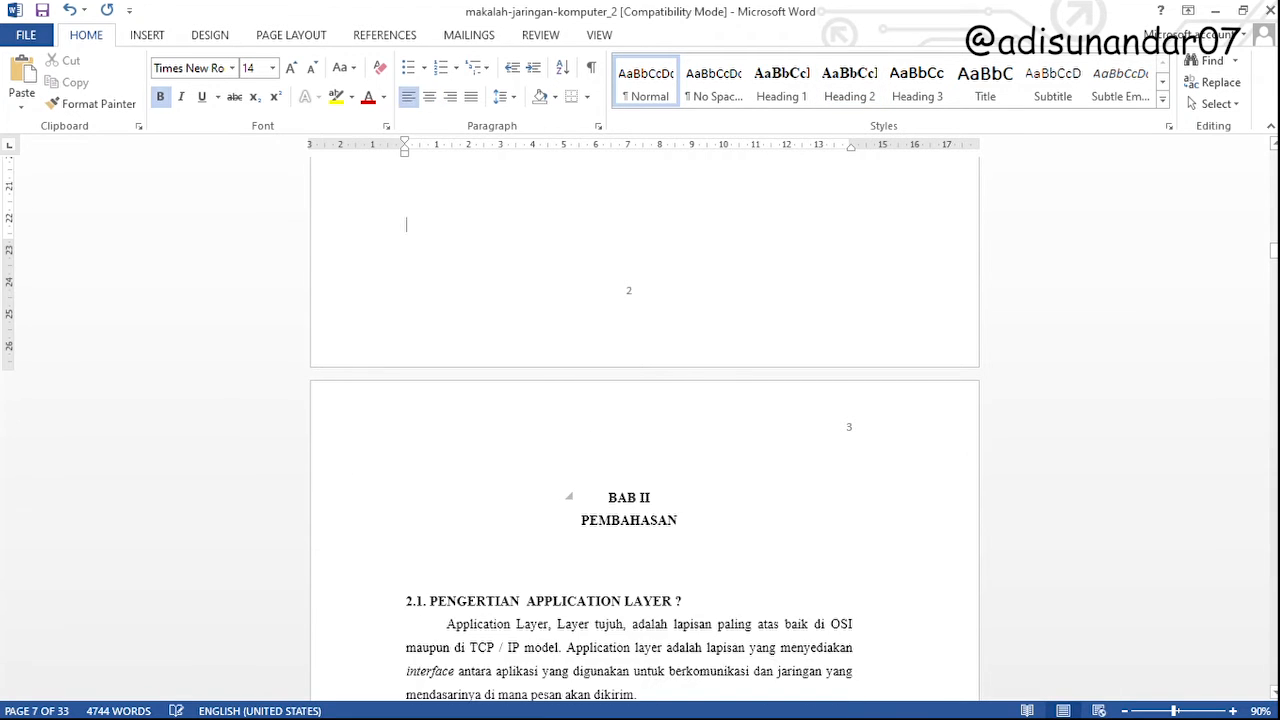
scroll(629, 505, "up", 6)
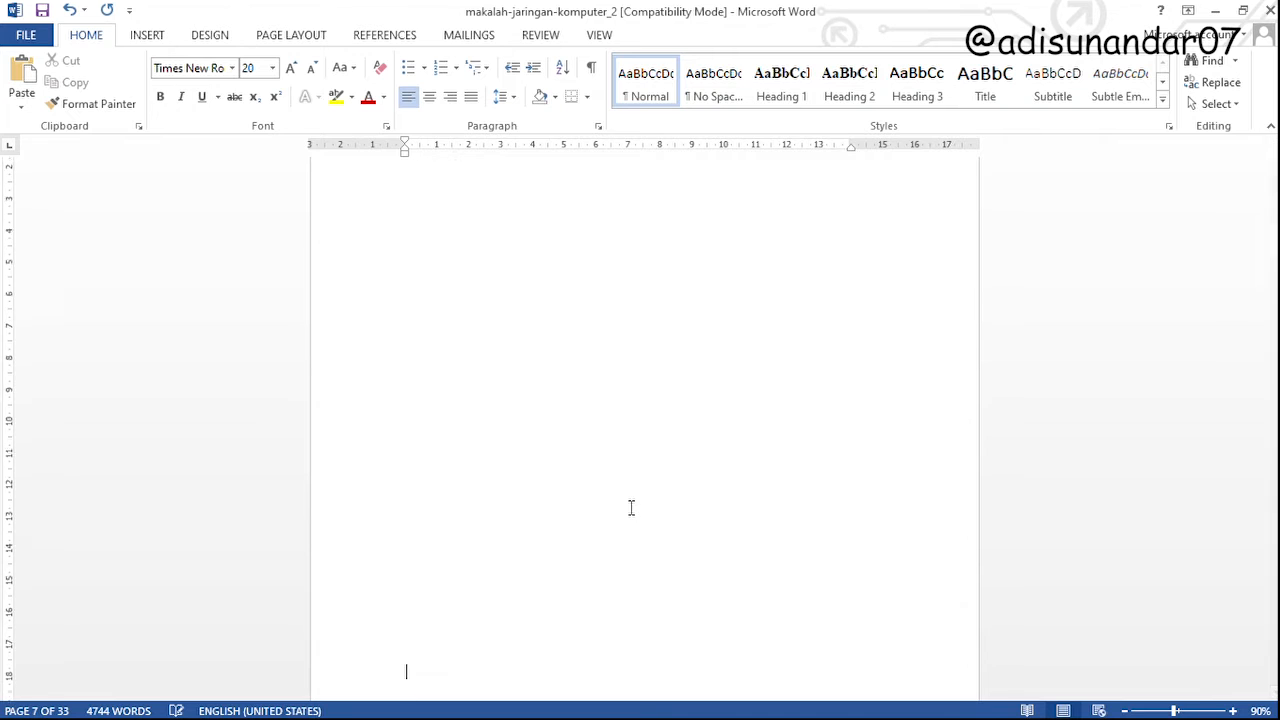
scroll(631, 508, "down", 6)
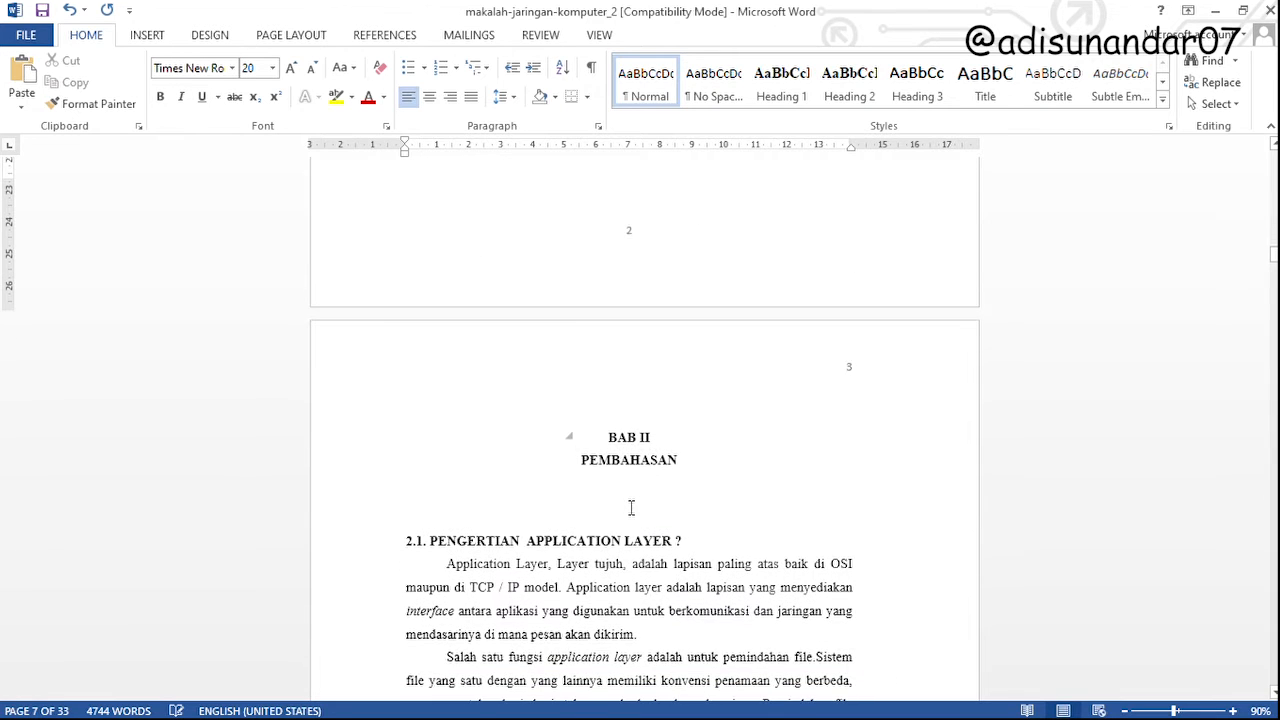
scroll(631, 508, "down", 3)
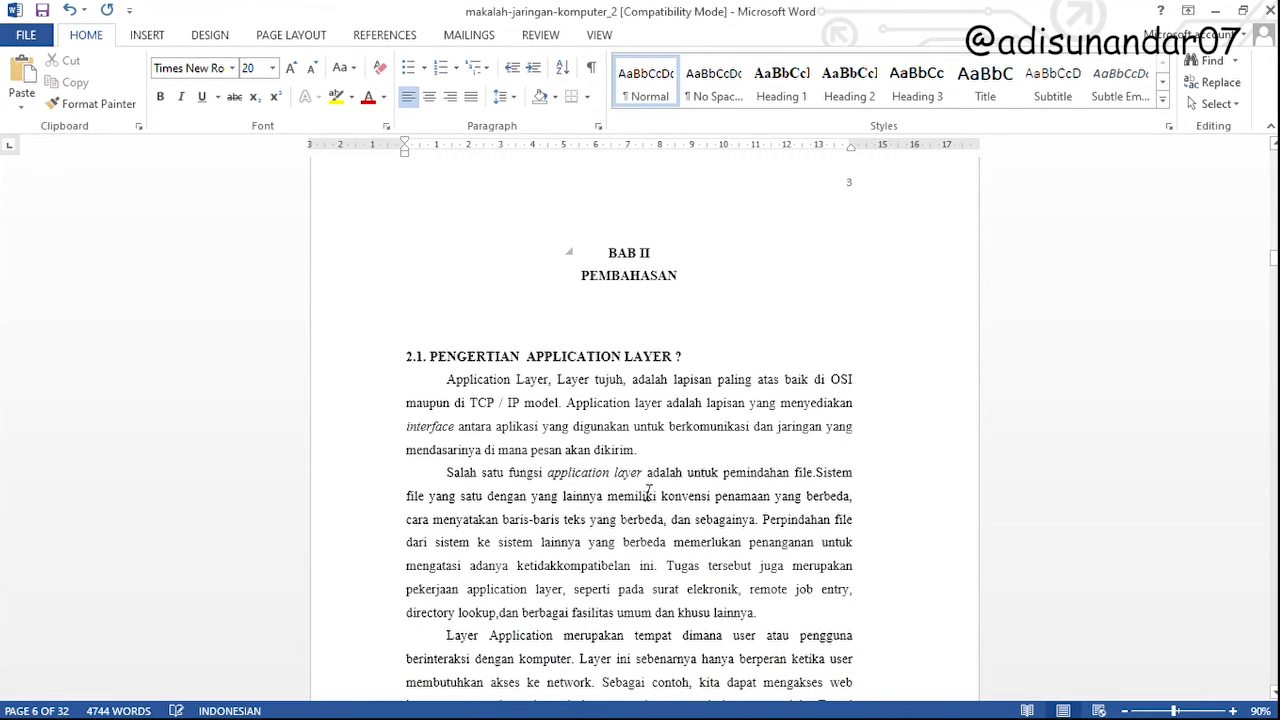
scroll(648, 490, "up", 1)
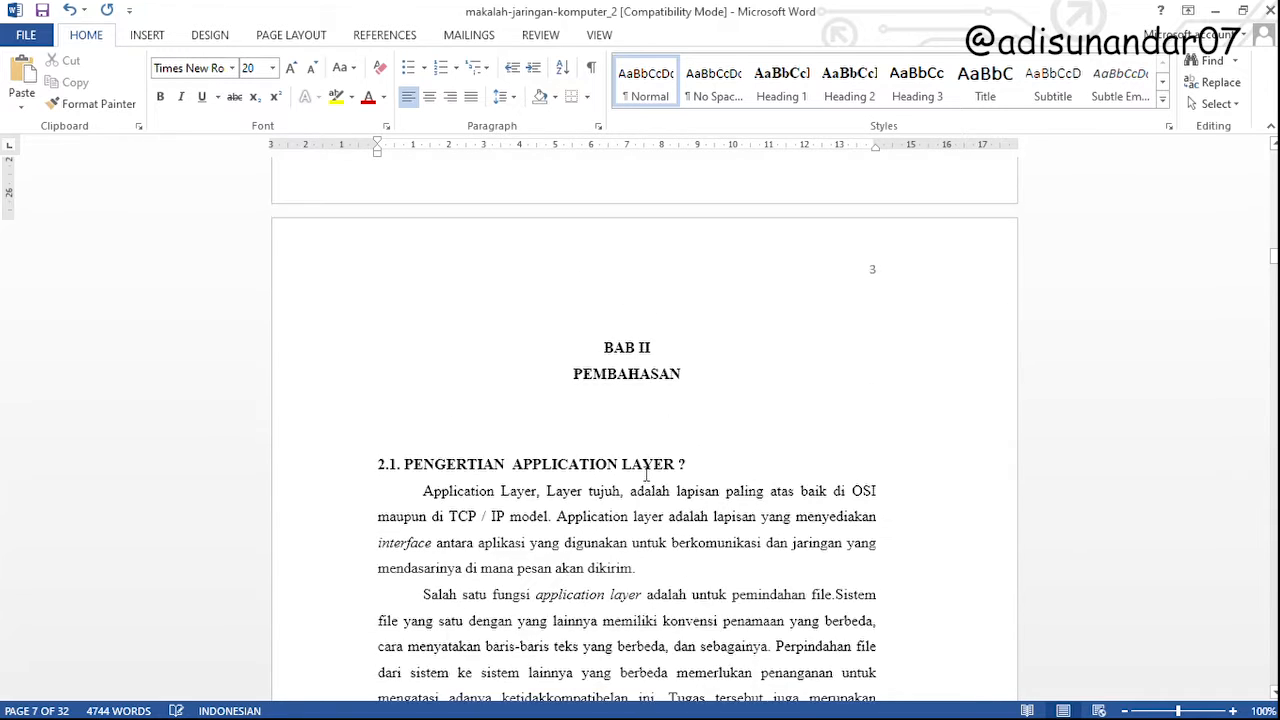
Apply the Heading 2 style to the 2.1. PENGERTIAN APPLICATION LAYER ? subheading in BAB II
scroll(648, 474, "up", 18)
scroll(654, 477, "down", 9)
left_click(444, 466)
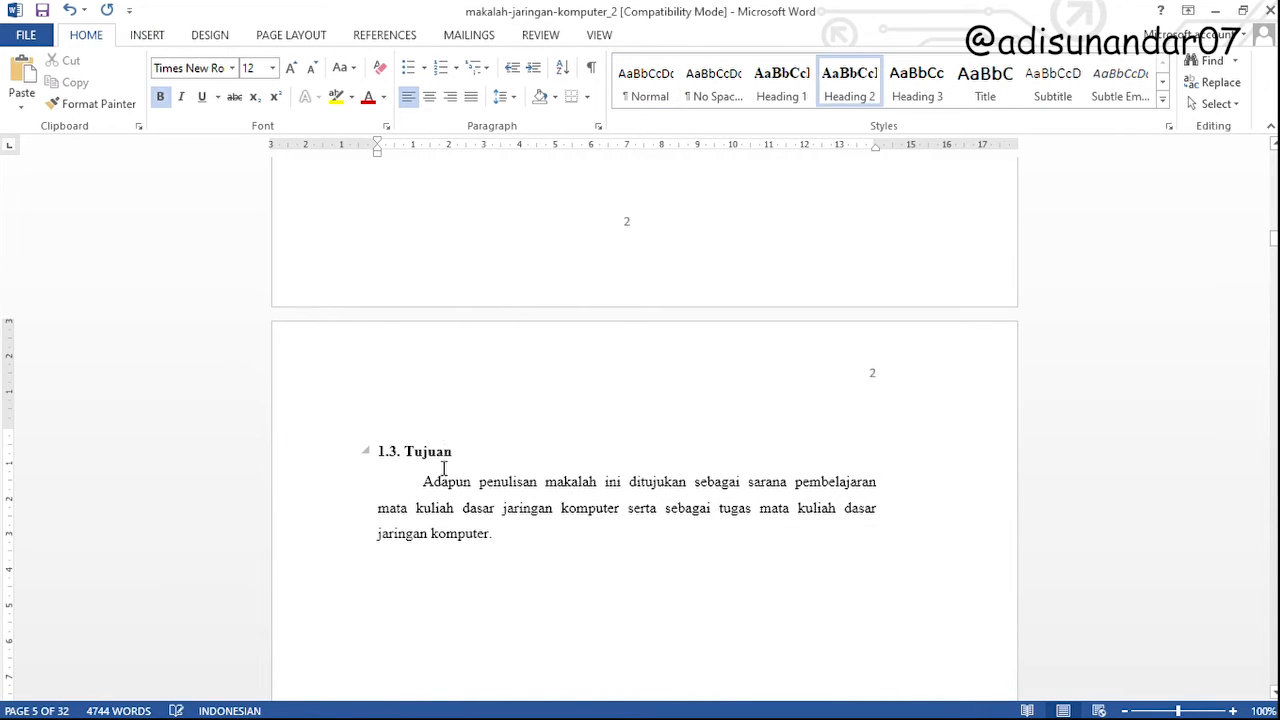
scroll(444, 466, "down", 20)
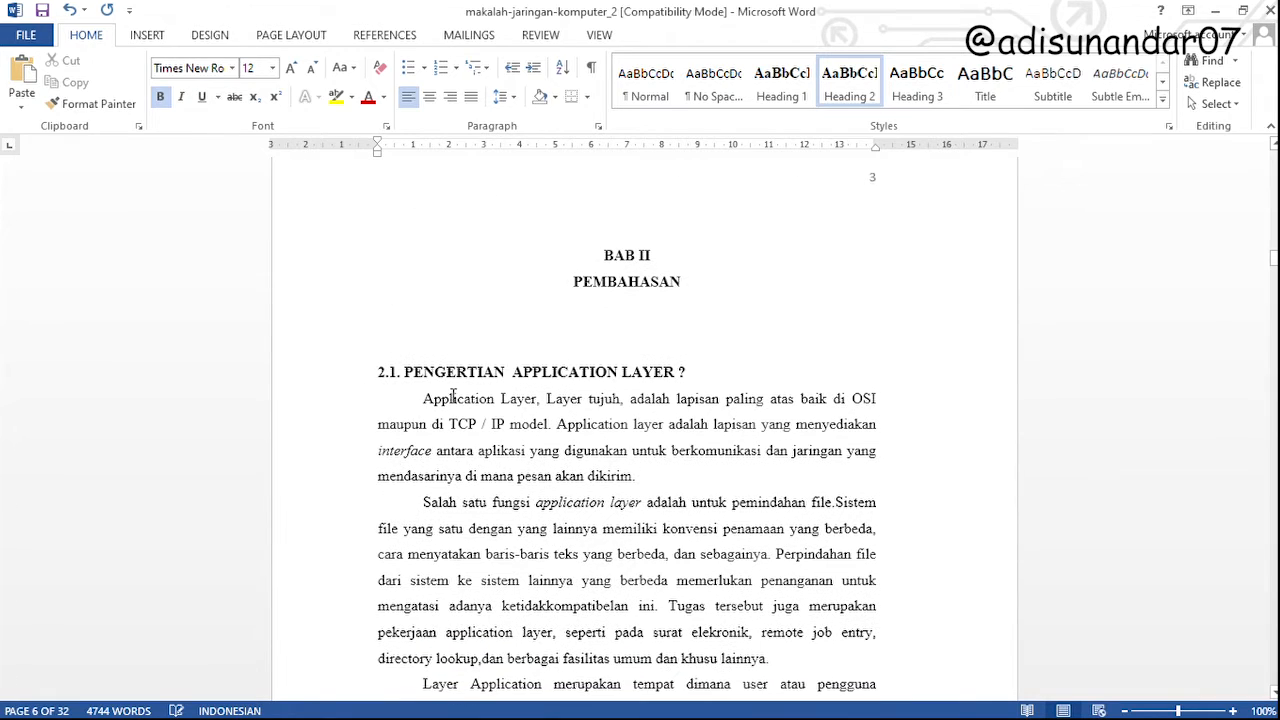
triple_click(452, 371)
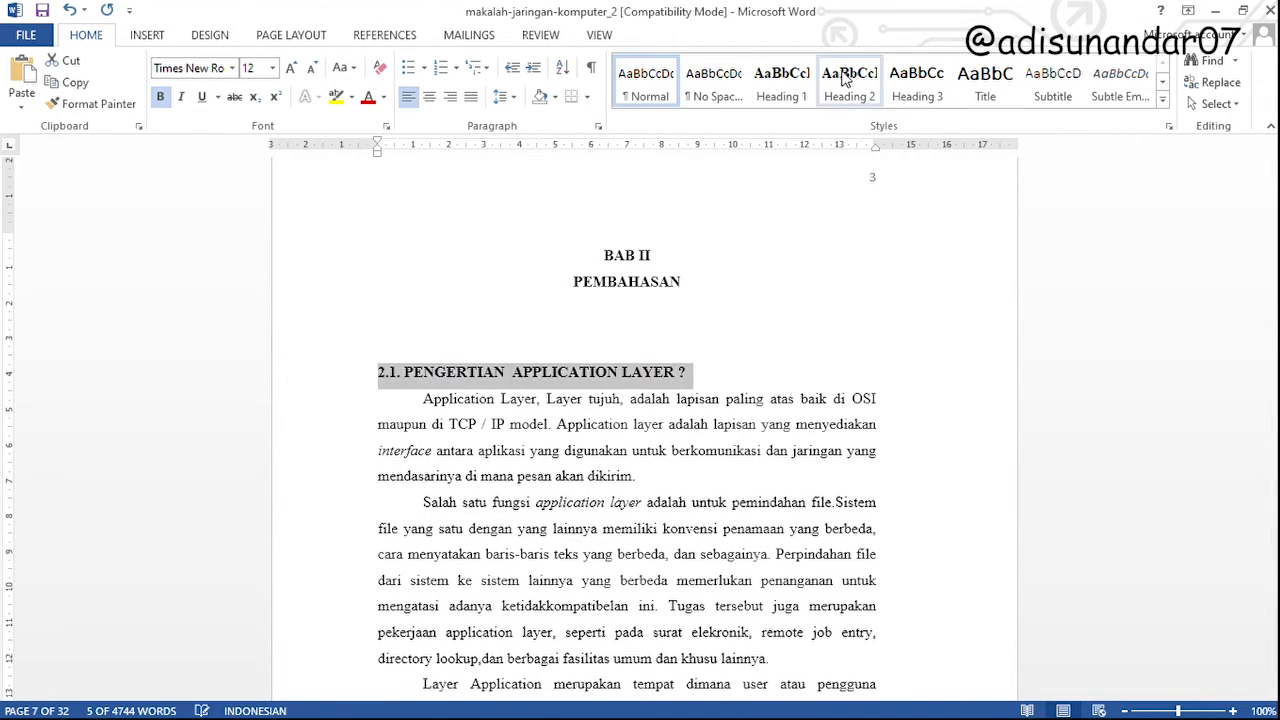
left_click(845, 80)
Apply the Heading 2 style to the 2.2 KEAMANAN JARINGAN subheading
scroll(587, 629, "down", 10)
scroll(581, 528, "down", 5)
triple_click(471, 224)
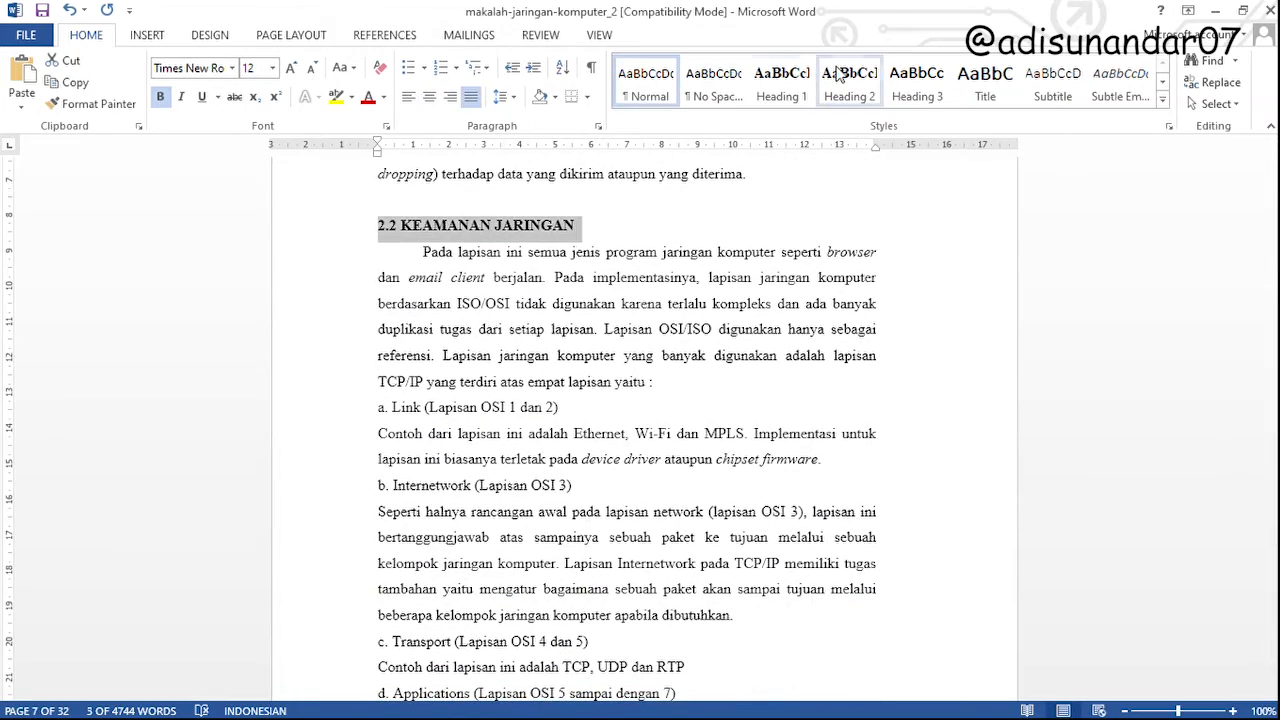
left_click(849, 80)
Look through the pages after 2.2 KEAMANAN JARINGAN for further subheadings and check the BAB II headings
scroll(593, 510, "down", 3)
scroll(593, 510, "down", 15)
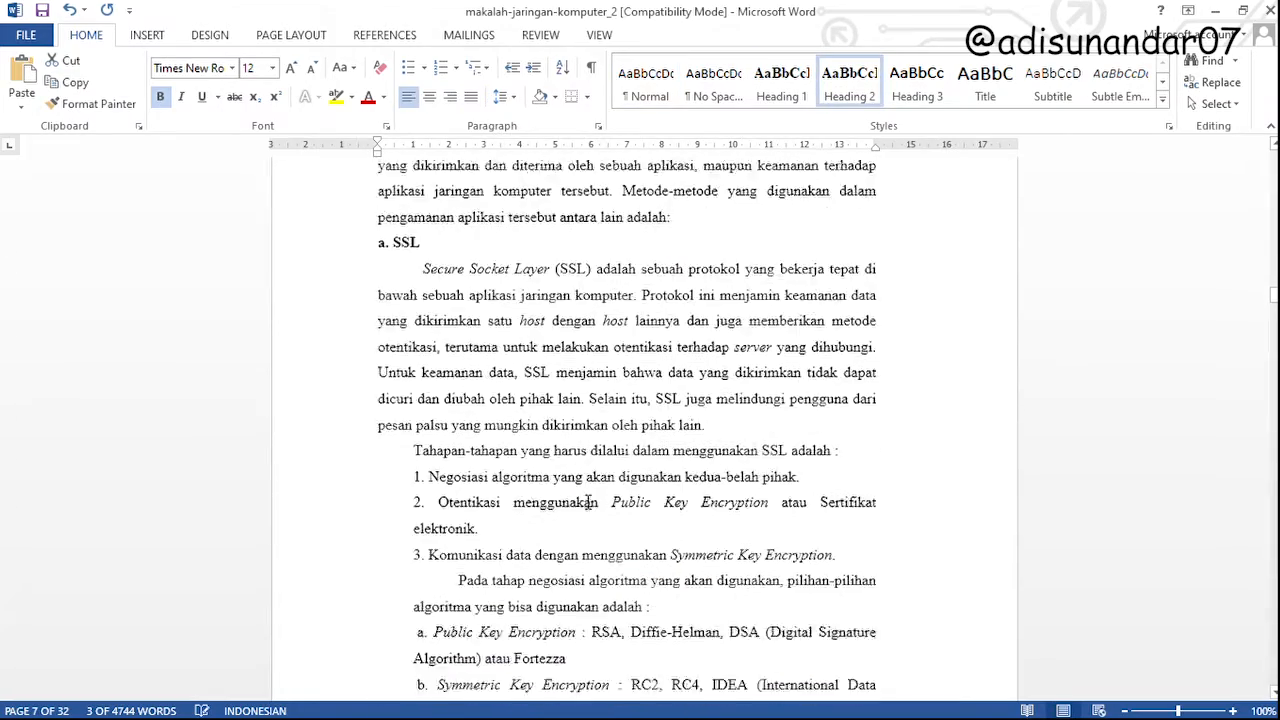
scroll(474, 416, "down", 20)
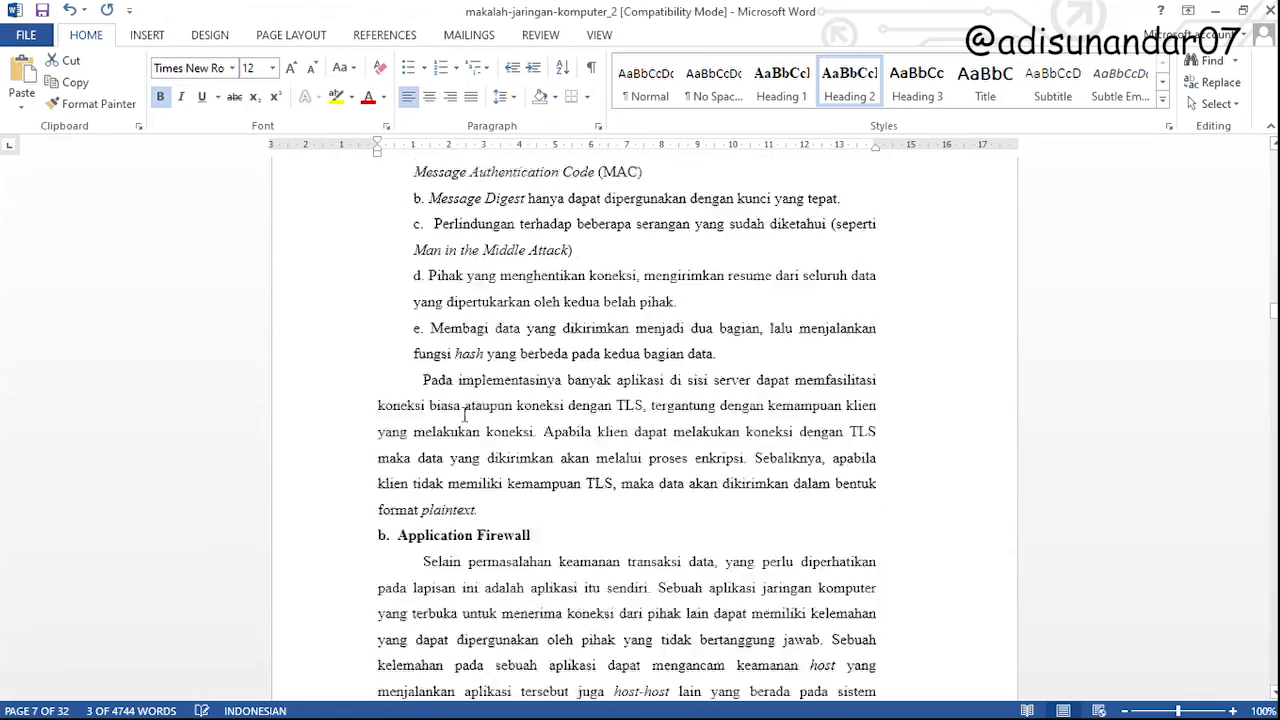
scroll(470, 495, "up", 15)
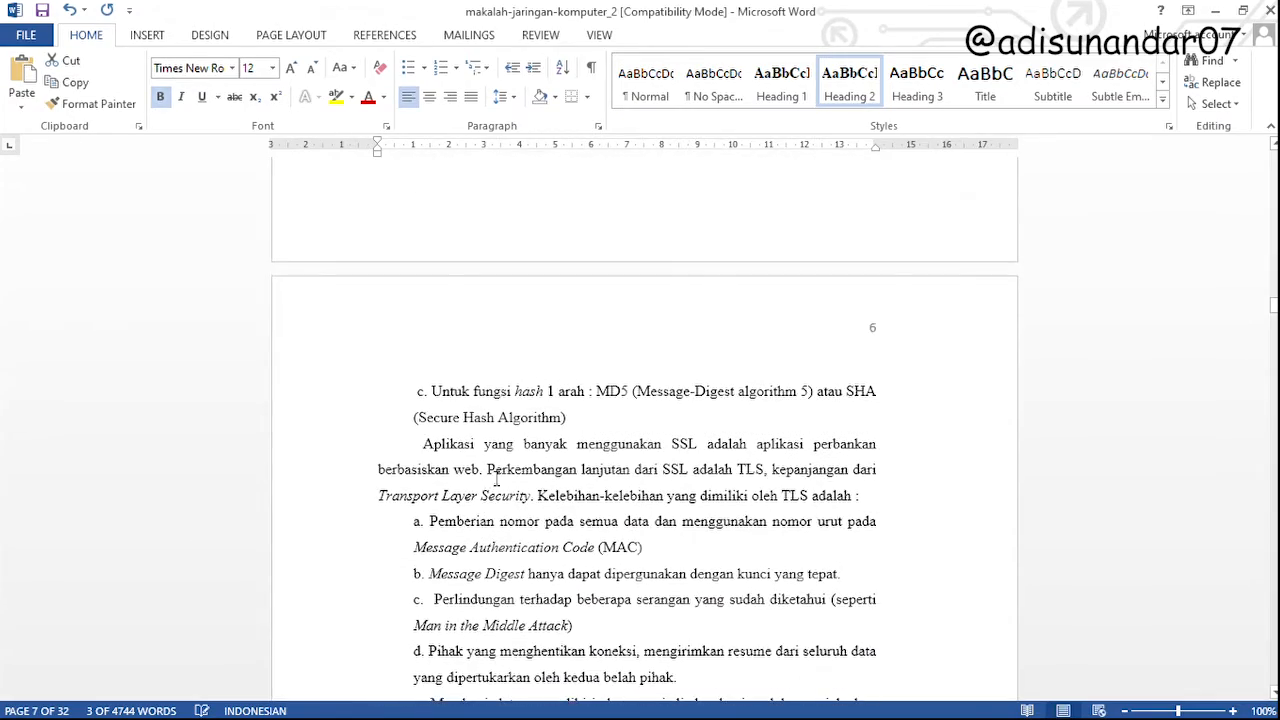
scroll(583, 441, "up", 1, "ctrl")
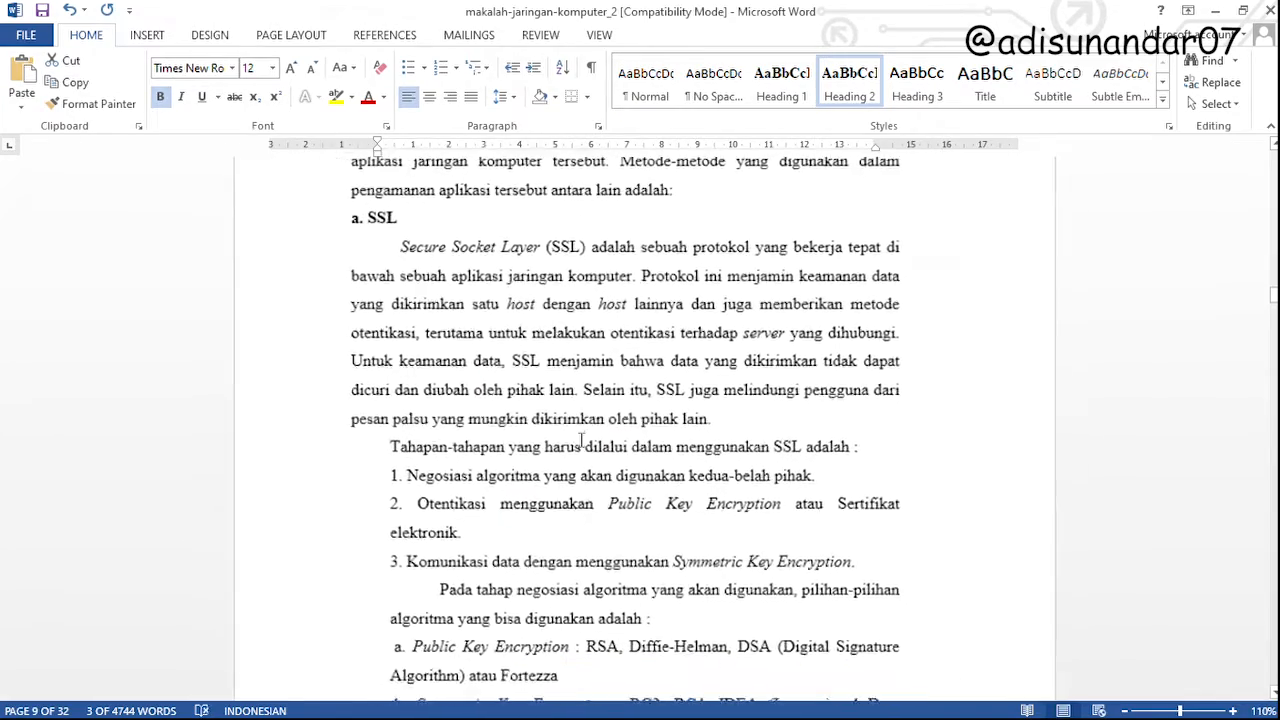
scroll(578, 460, "down", 2, "ctrl")
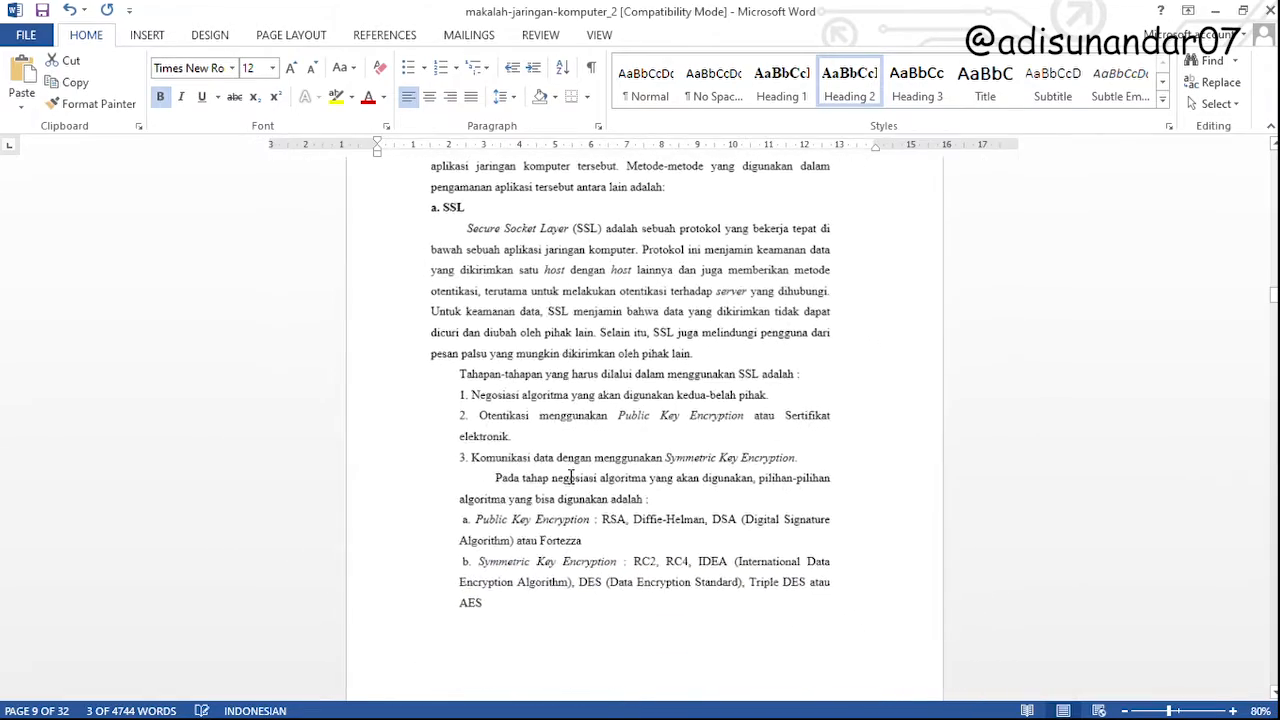
scroll(579, 485, "up", 10)
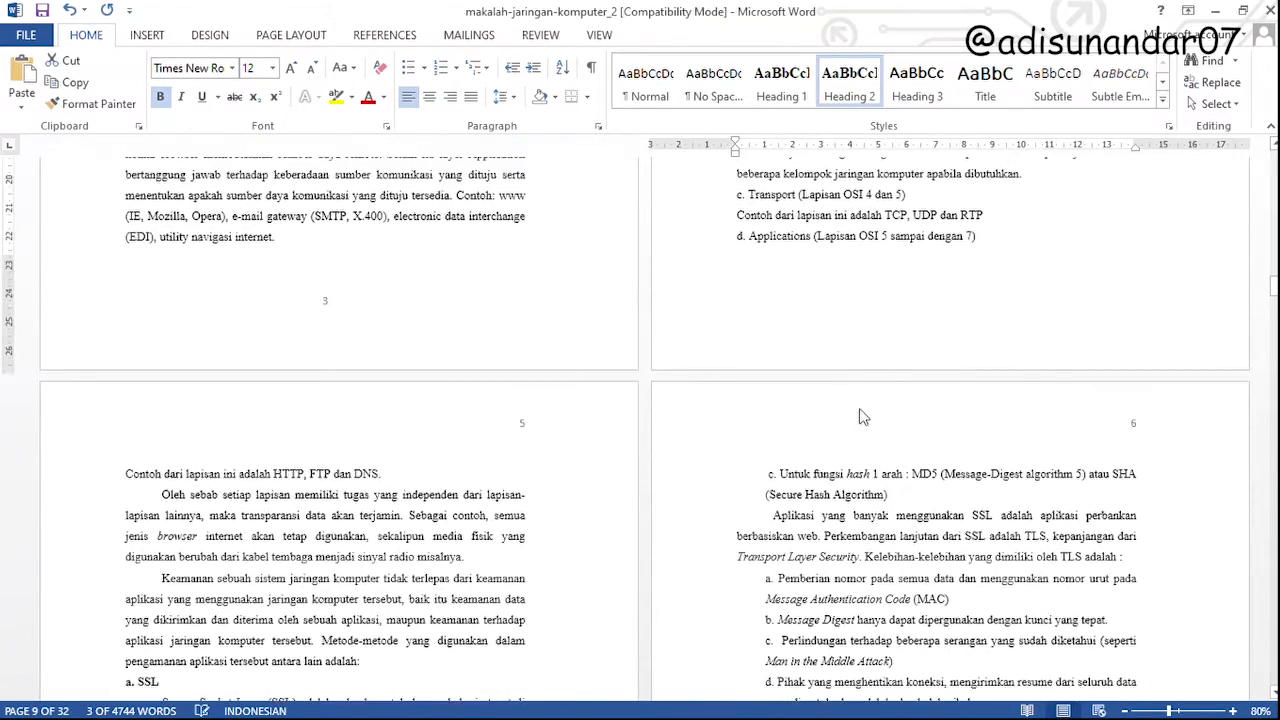
scroll(577, 489, "up", 8)
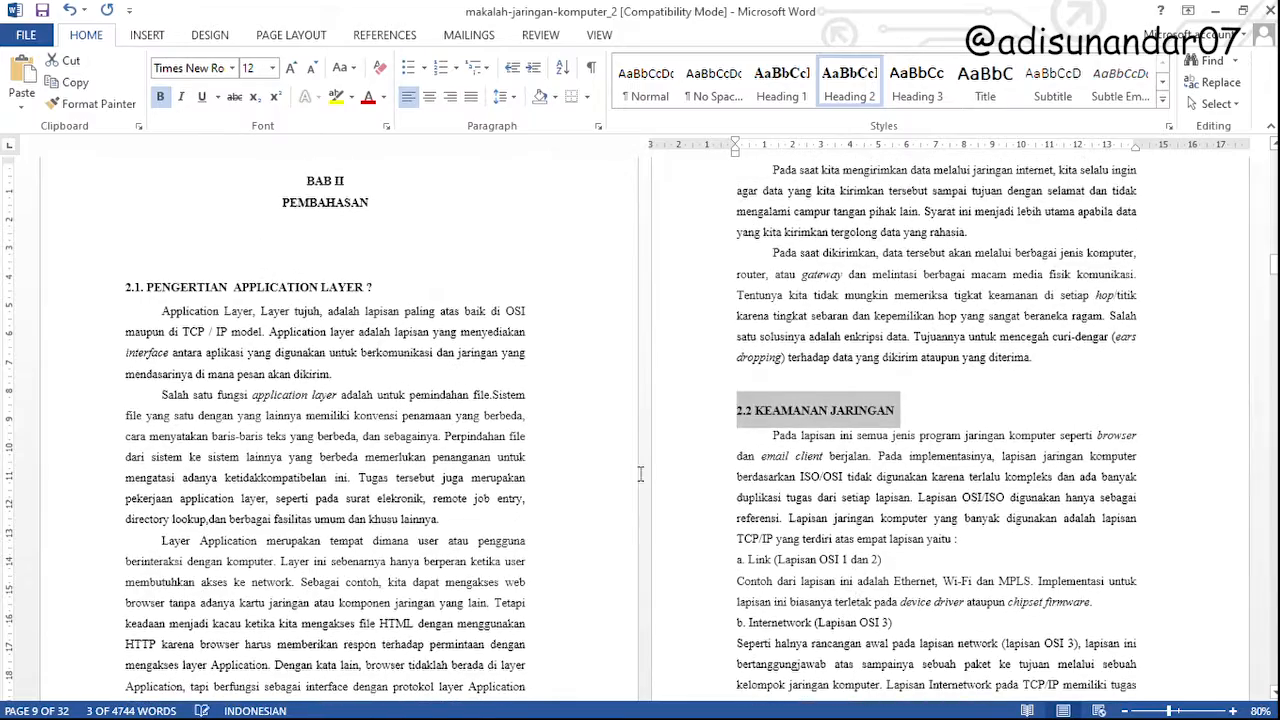
Try to remove the empty page and the blank line before the 1.3. Tujuan subheading
scroll(577, 489, "up", 15)
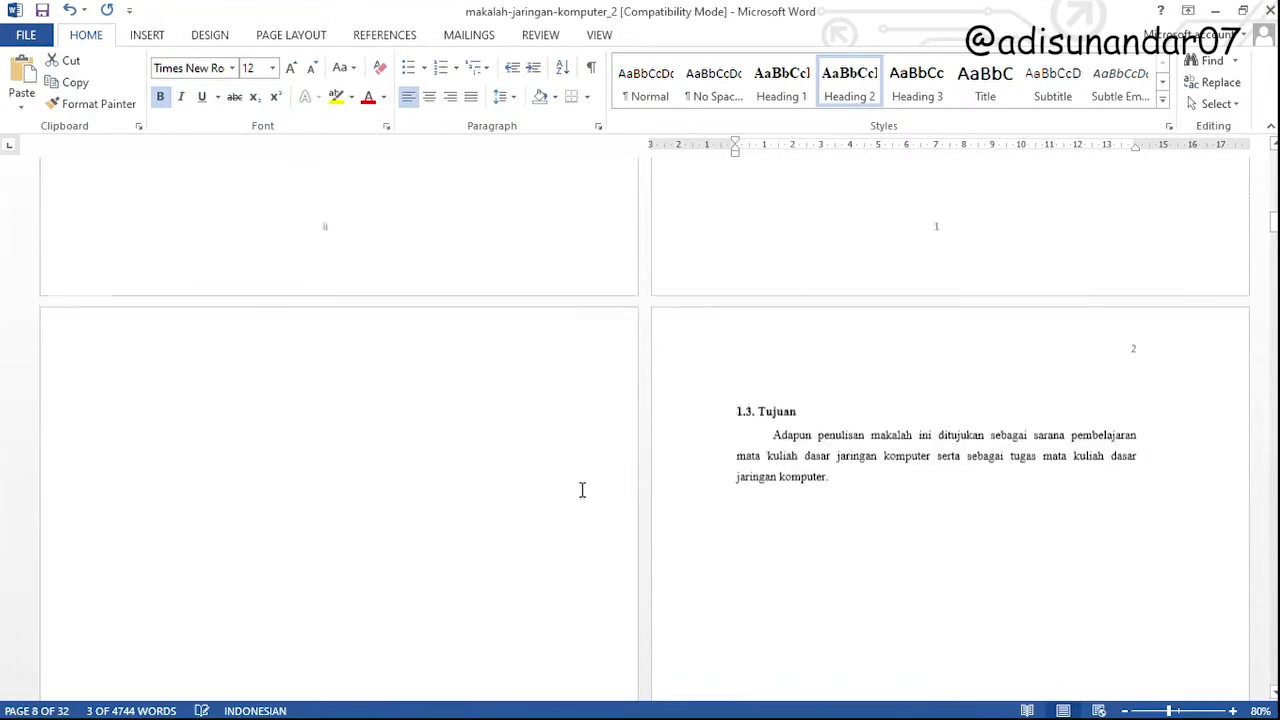
scroll(582, 490, "down", 12)
left_click(434, 472)
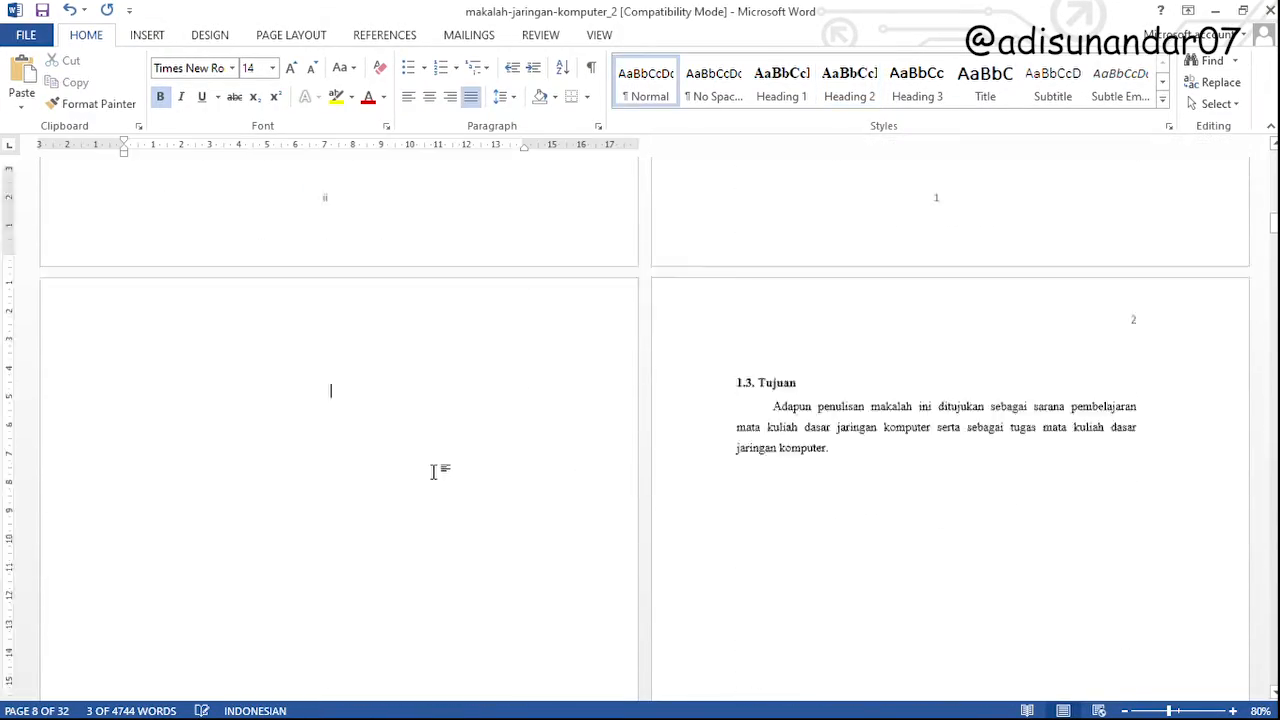
scroll(434, 472, "down", 9)
scroll(400, 497, "up", 9)
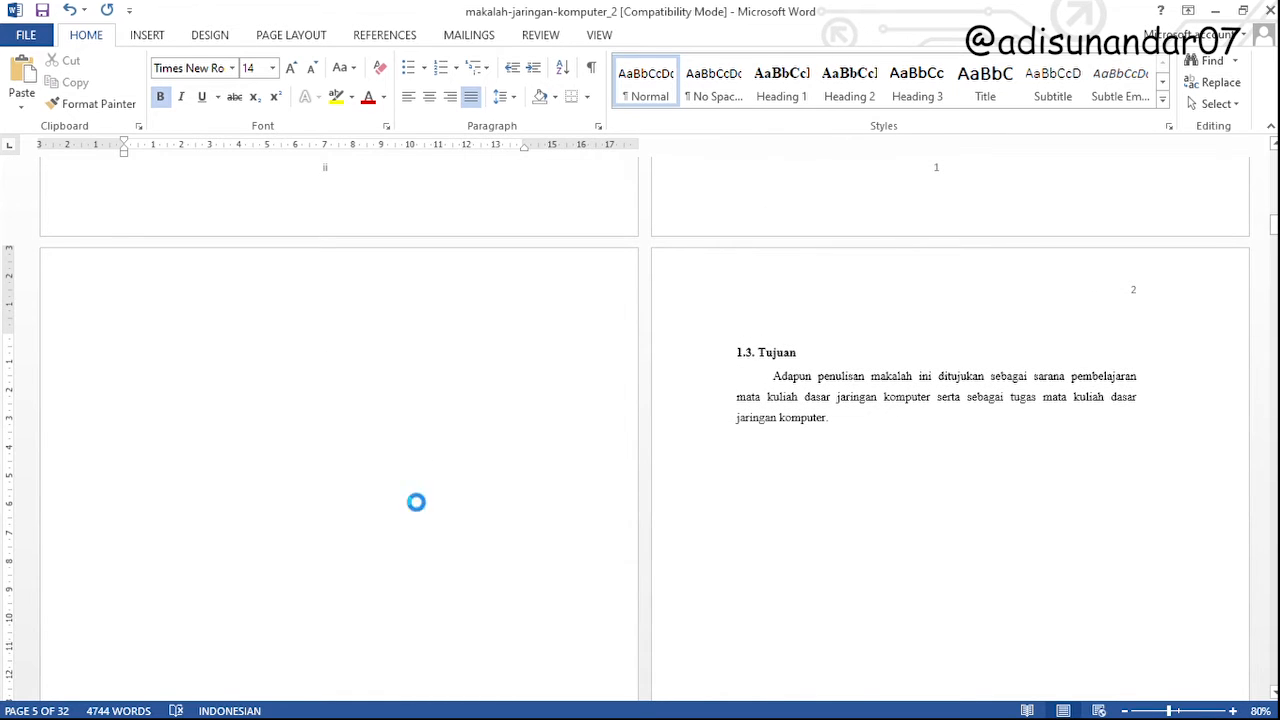
key("Delete")
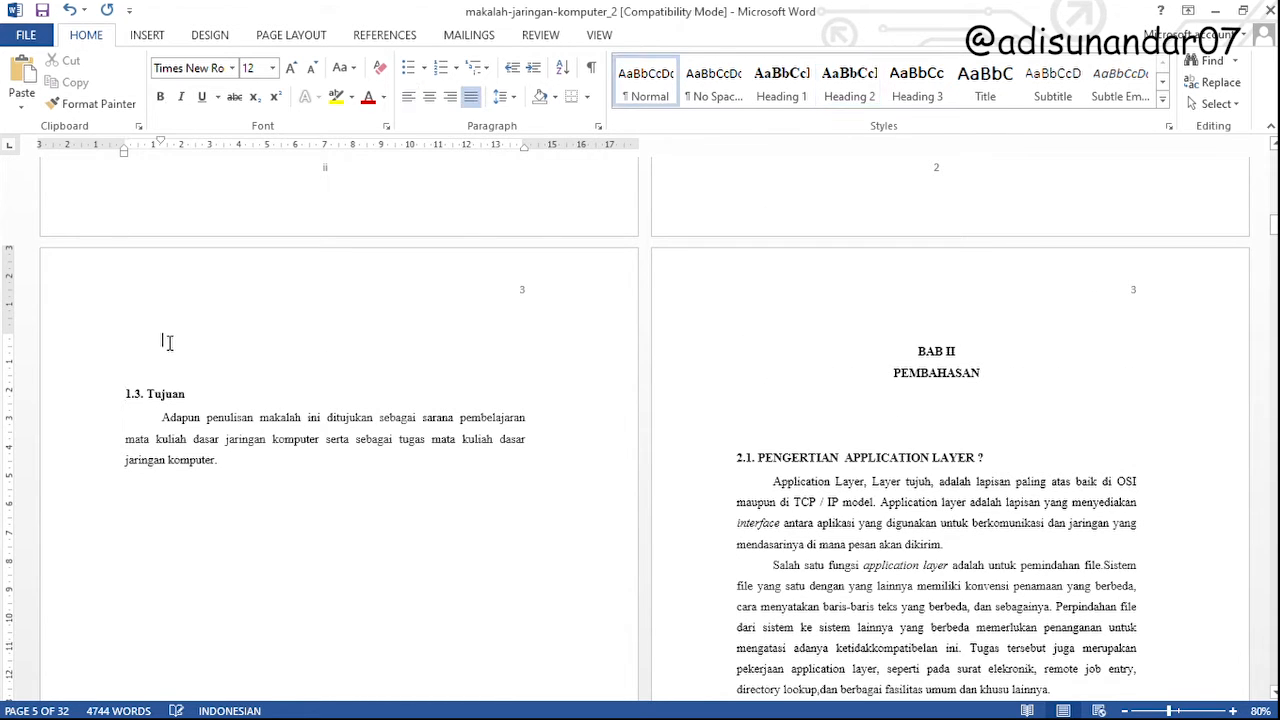
key("Delete")
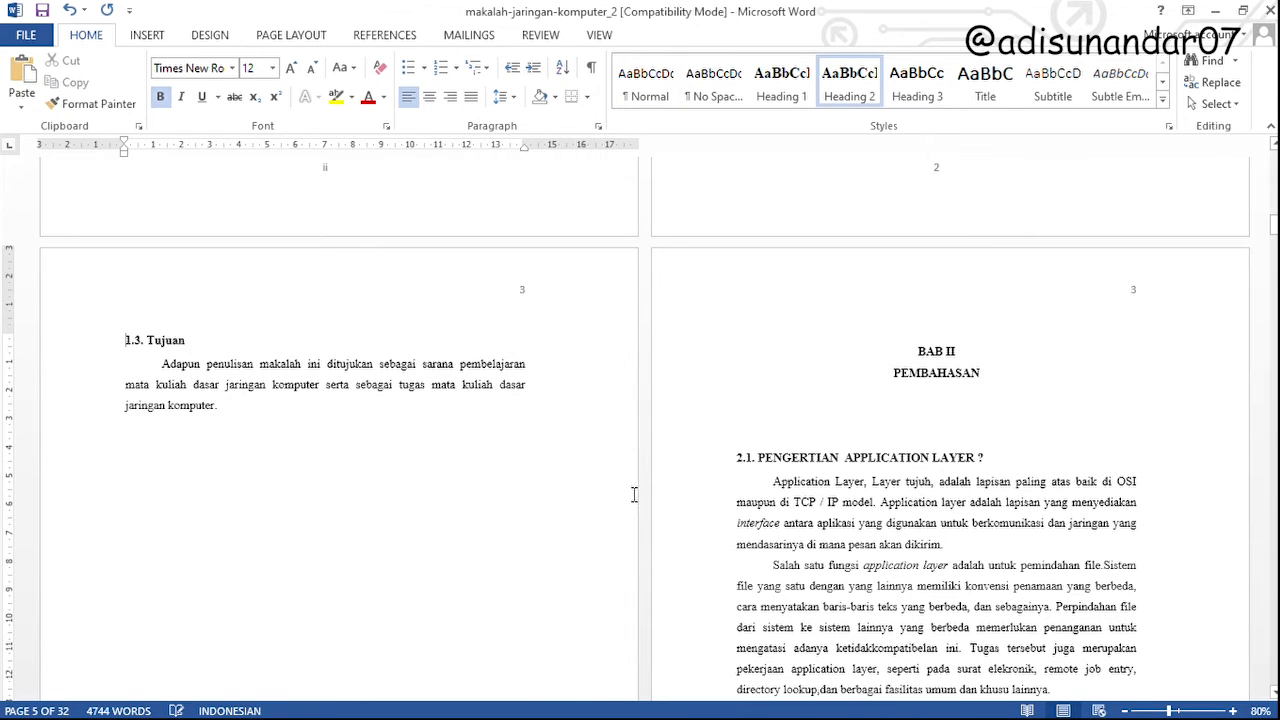
scroll(634, 494, "up", 5)
scroll(631, 487, "down", 15)
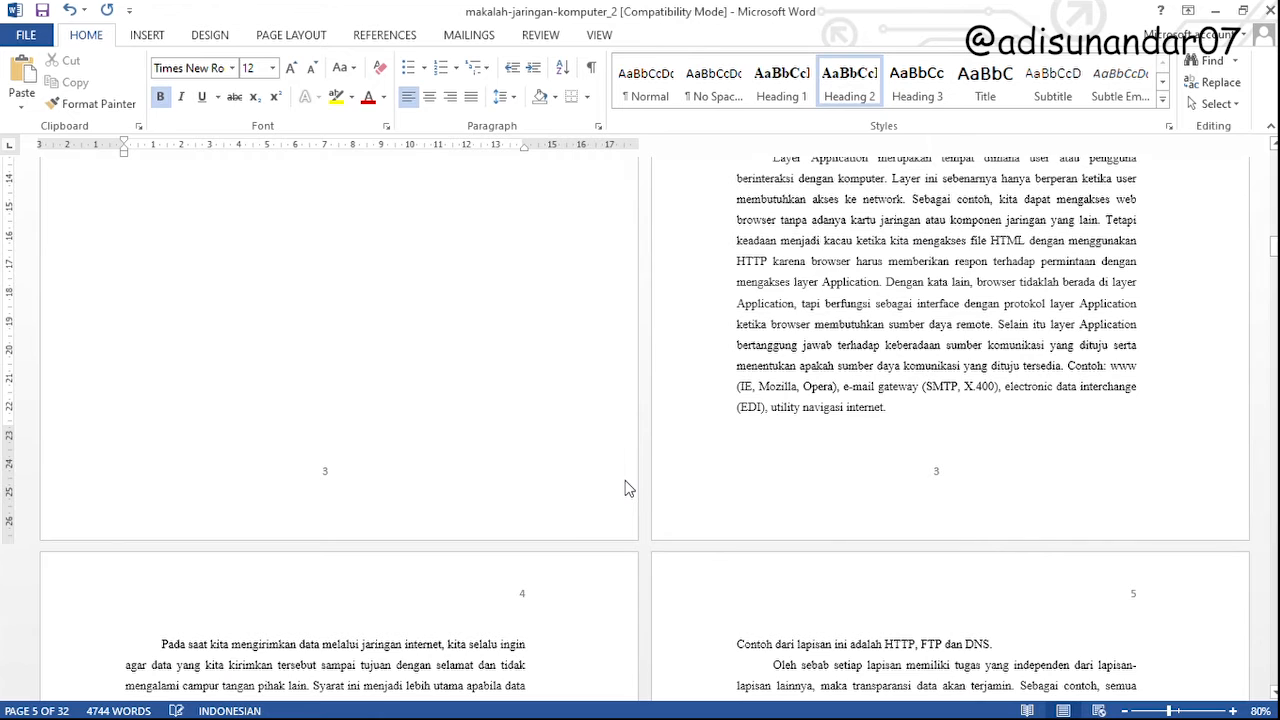
Undo the deletions made before the 1.3. Tujuan subheading
key("ctrl+z")
key("ctrl+z")
key("ctrl+z")
key("ctrl+z")
key("ctrl+z")
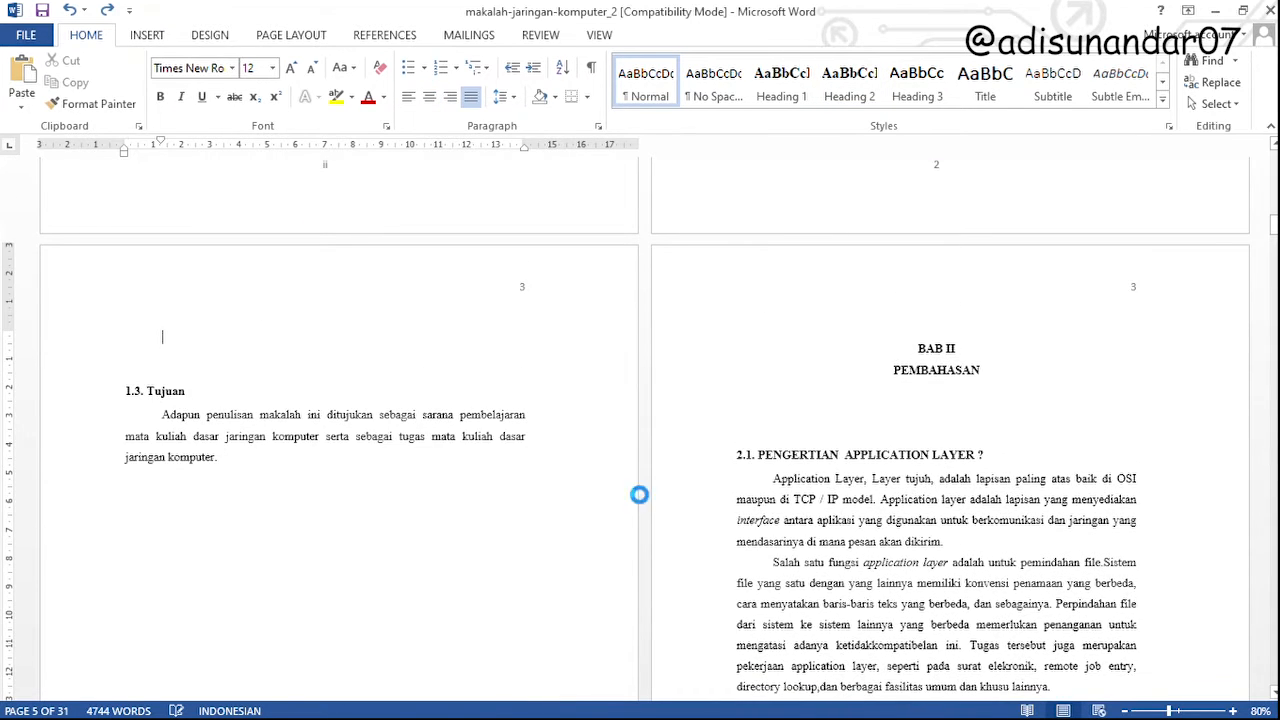
scroll(632, 490, "down", 8)
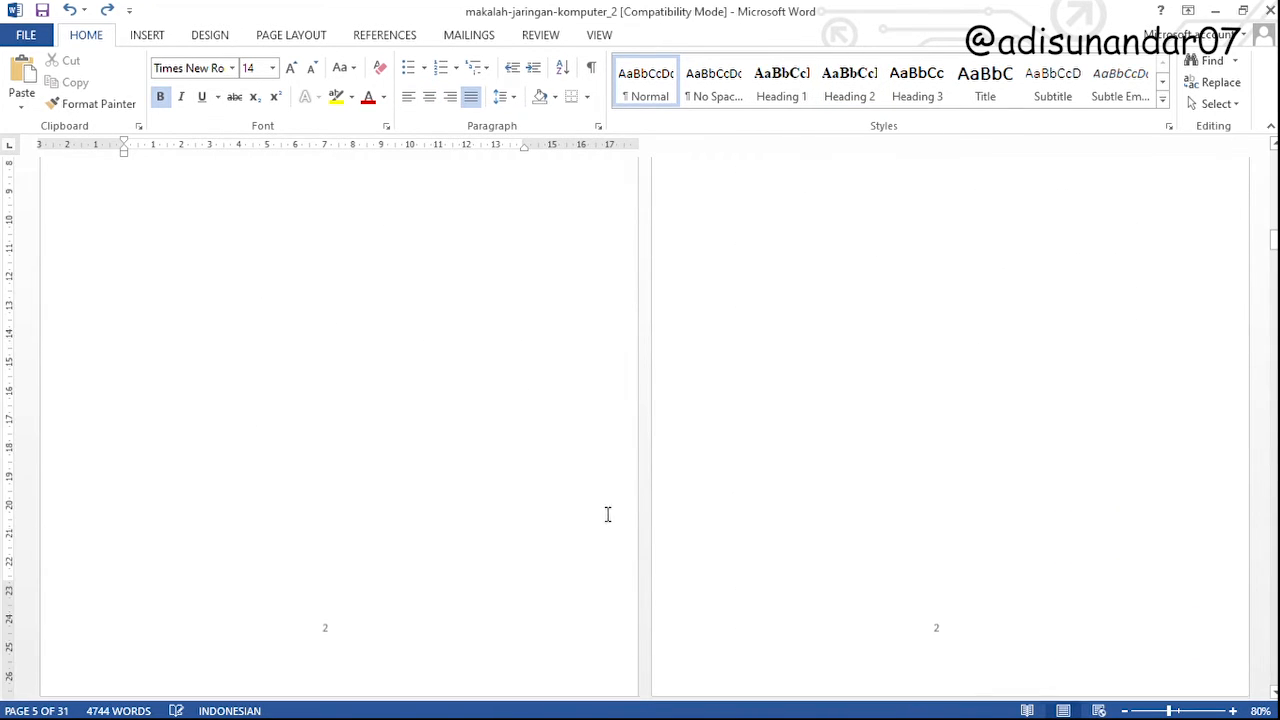
scroll(418, 467, "up", 8)
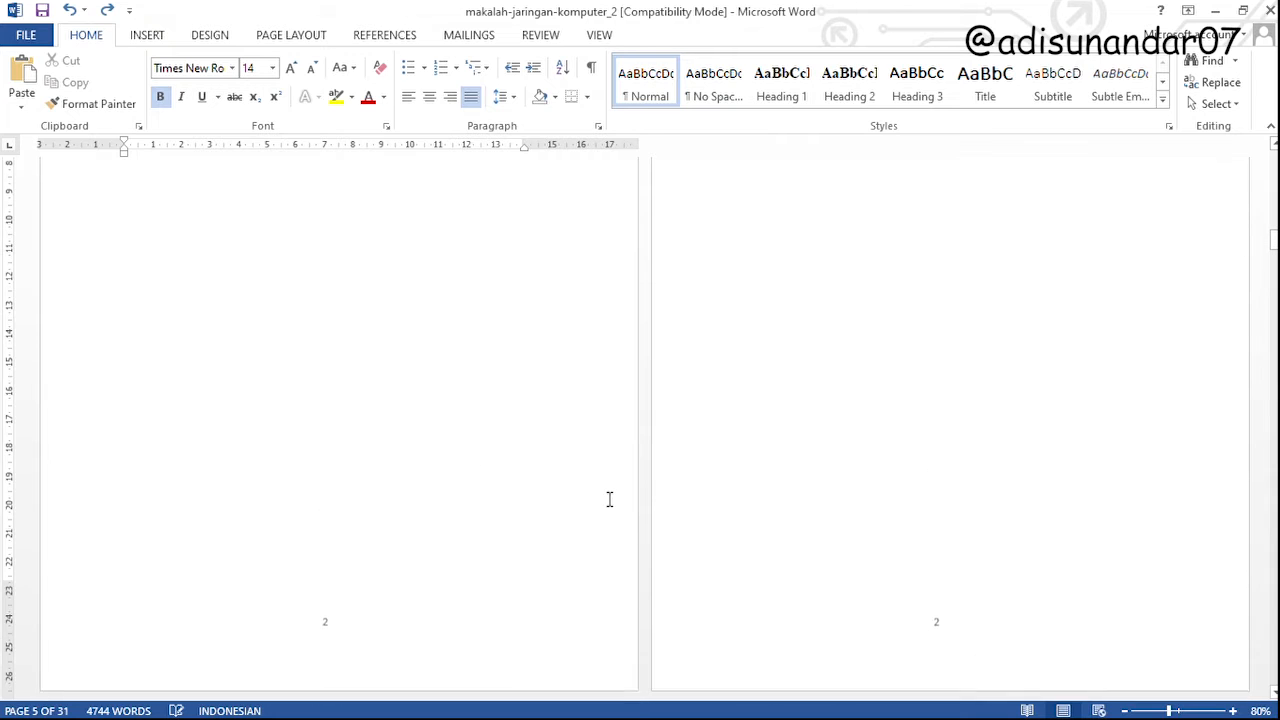
Try again to remove the empty page before the 1.3. Tujuan subheading, and undo the deletion
left_click(856, 337)
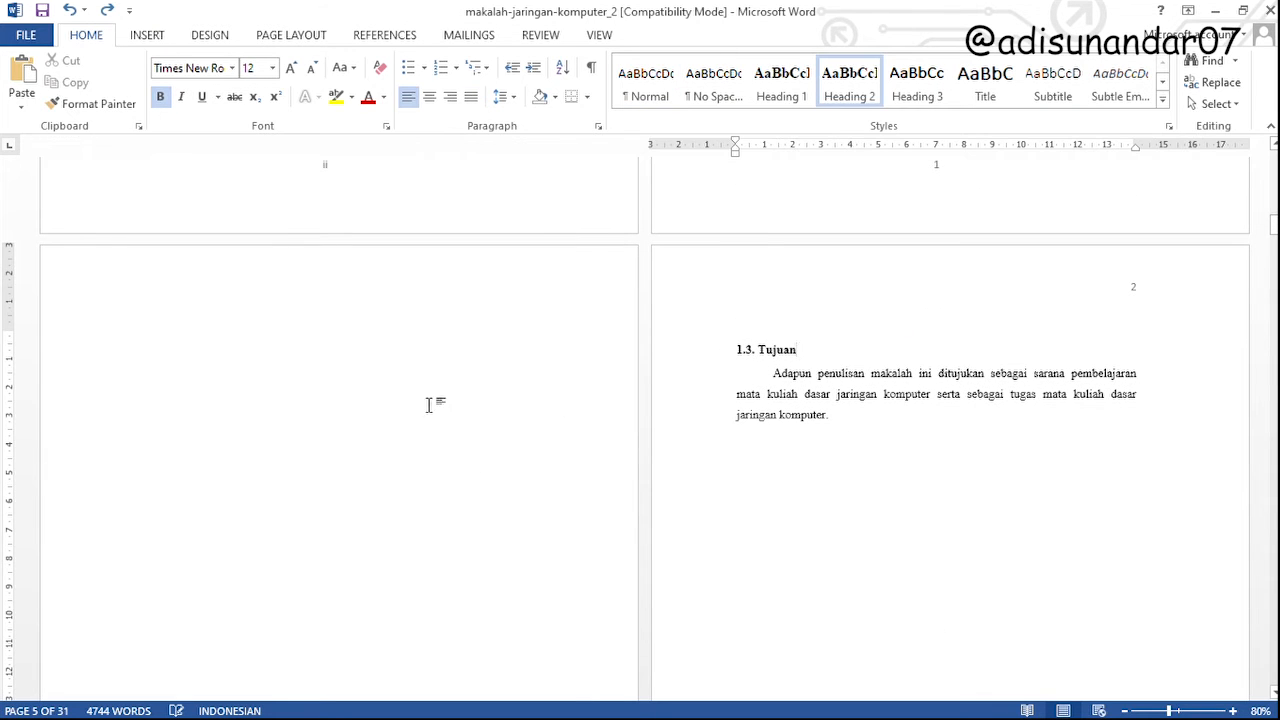
left_click(389, 412)
key("Delete")
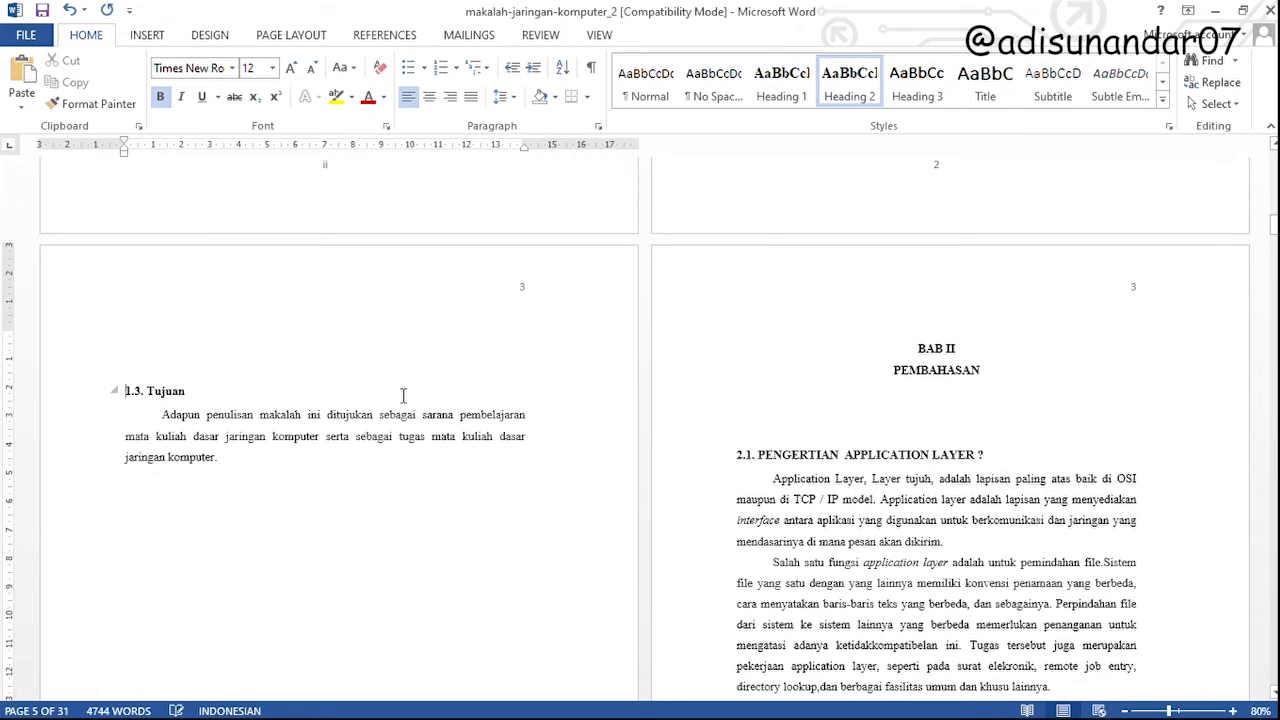
key("ctrl+z")
Update the entire table of contents under DAFTAR ISI to include the numbered Heading 2 subheadings
scroll(507, 425, "up", 10)
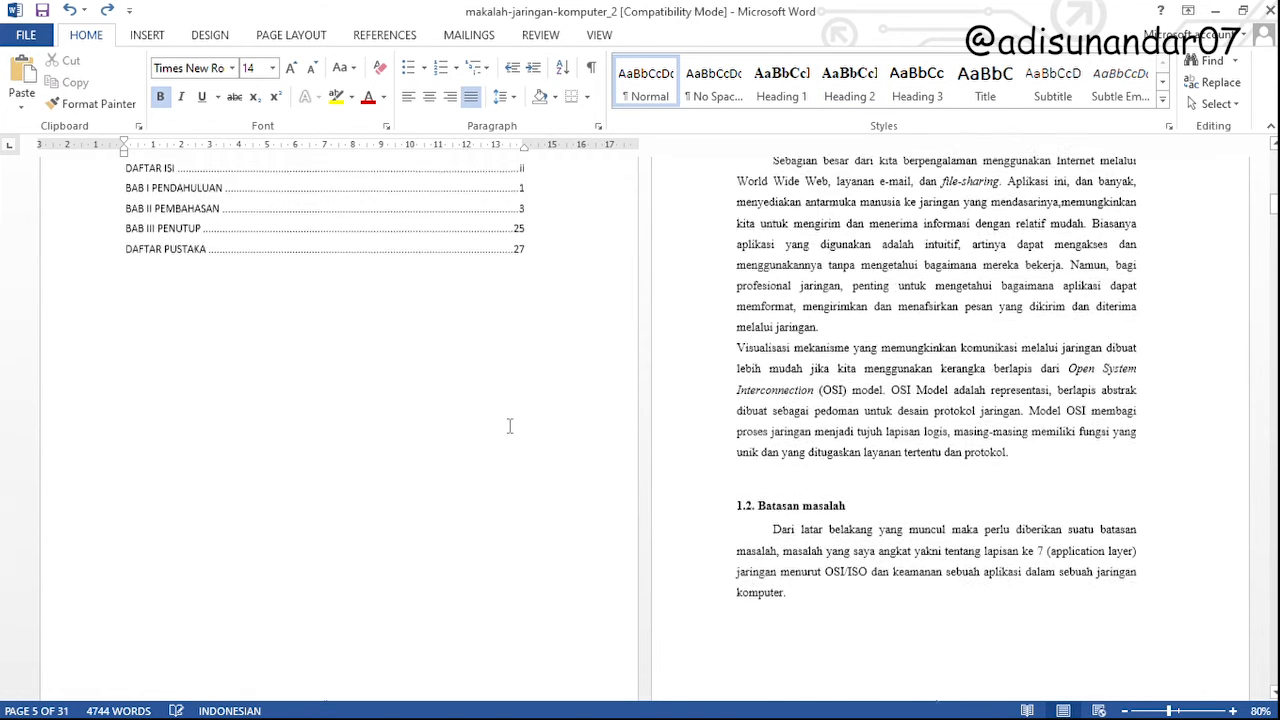
left_click(339, 453)
right_click(241, 432)
left_click(305, 535)
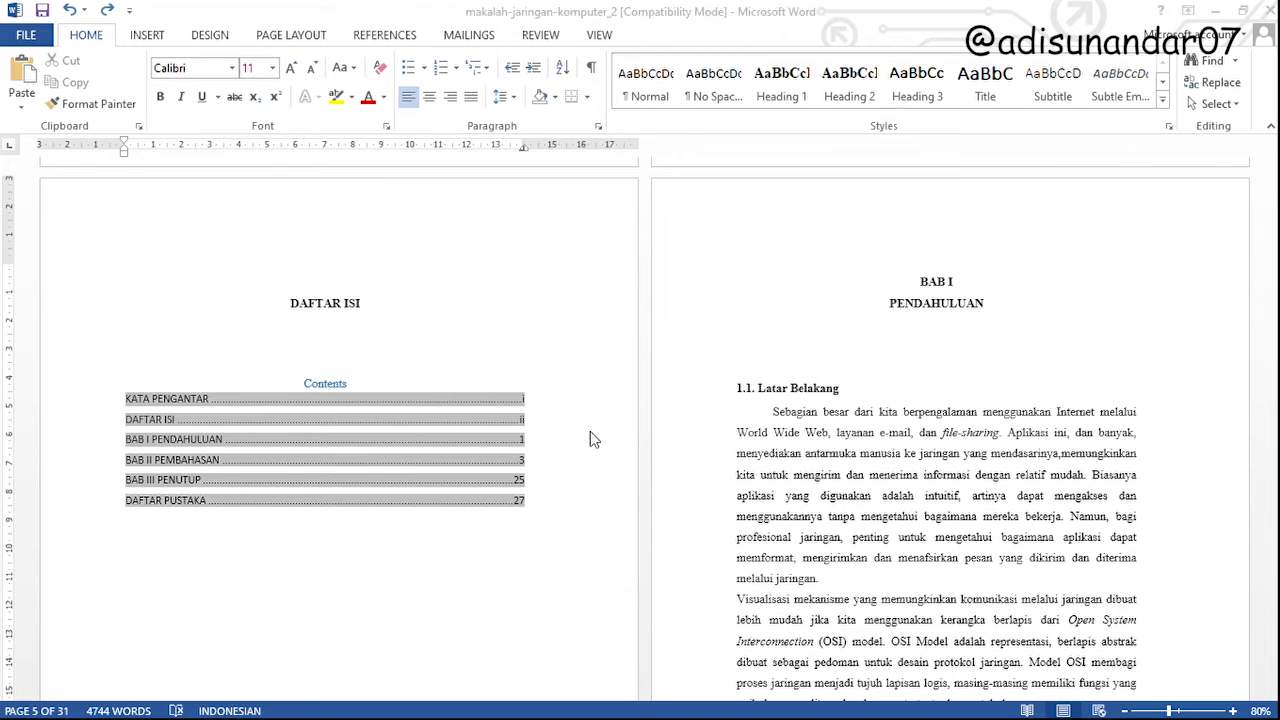
left_click(640, 396)
left_click(251, 493)
scroll(250, 493, "down", 2)
scroll(250, 493, "down", 1)
left_click(247, 397)
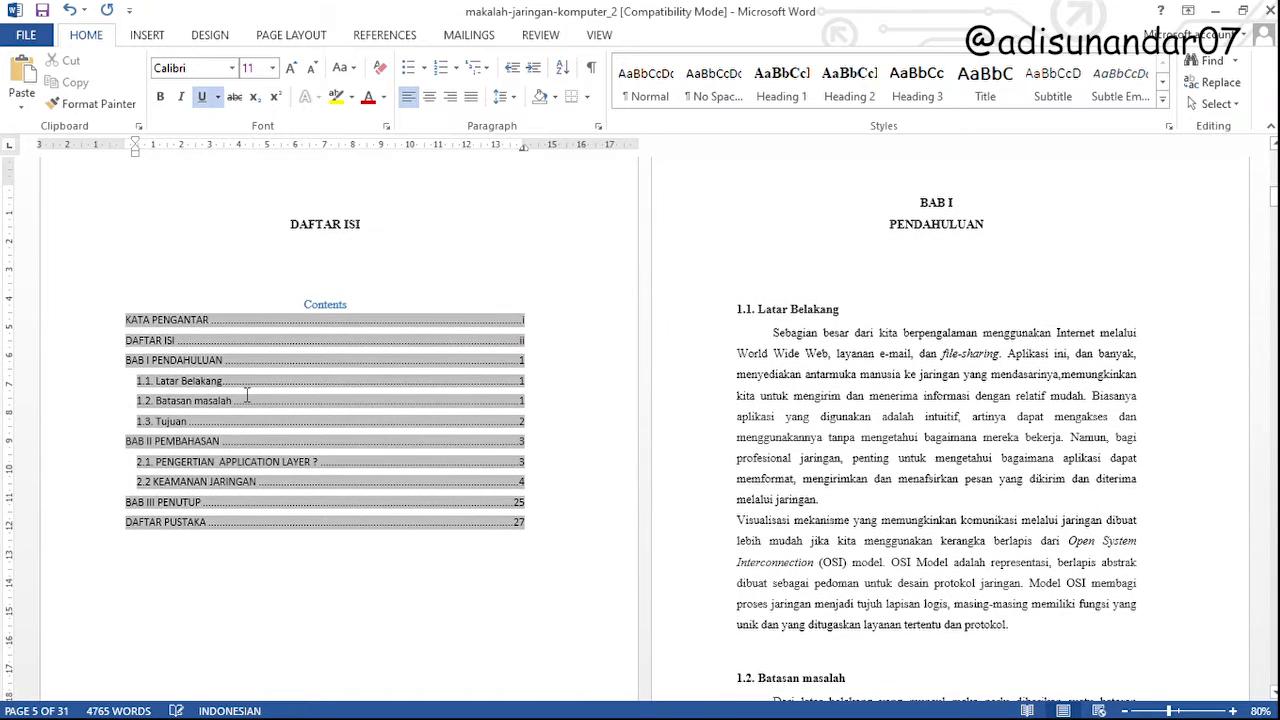
Check the page number of the DAFTAR PUSTAKA page against its entry in the table of contents
left_click(552, 609)
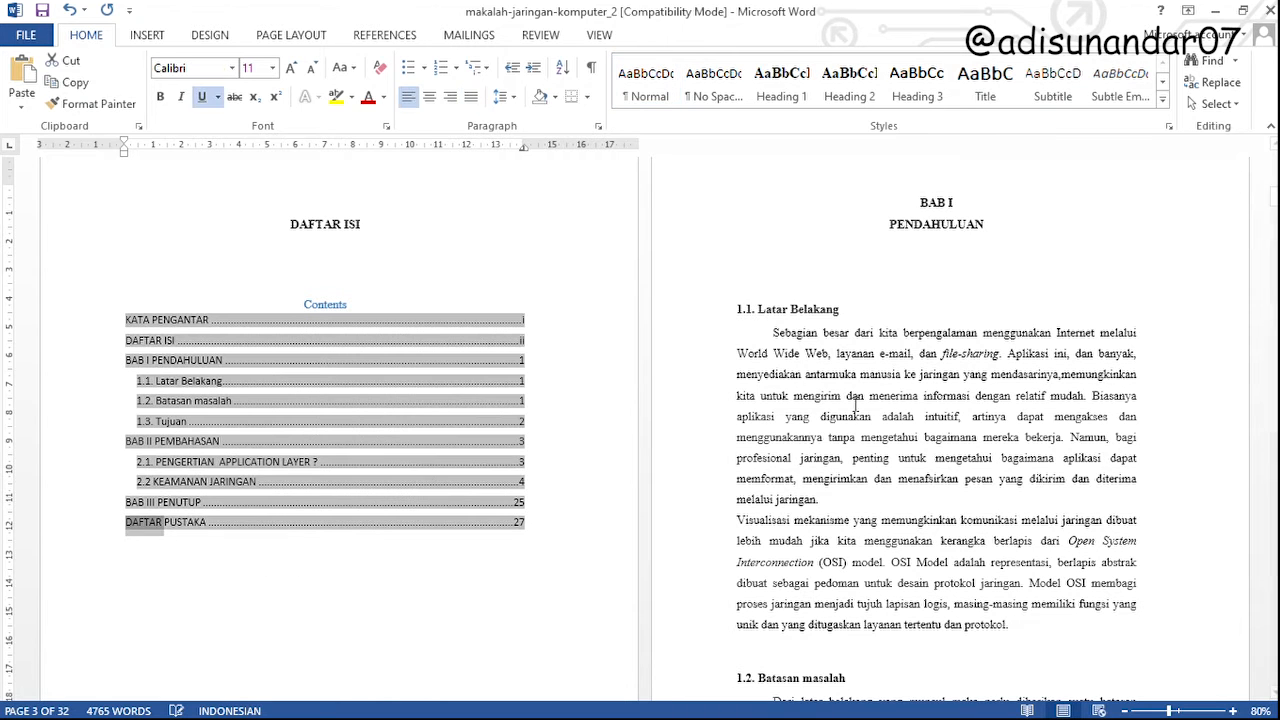
left_click_drag(1273, 200, 1271, 687)
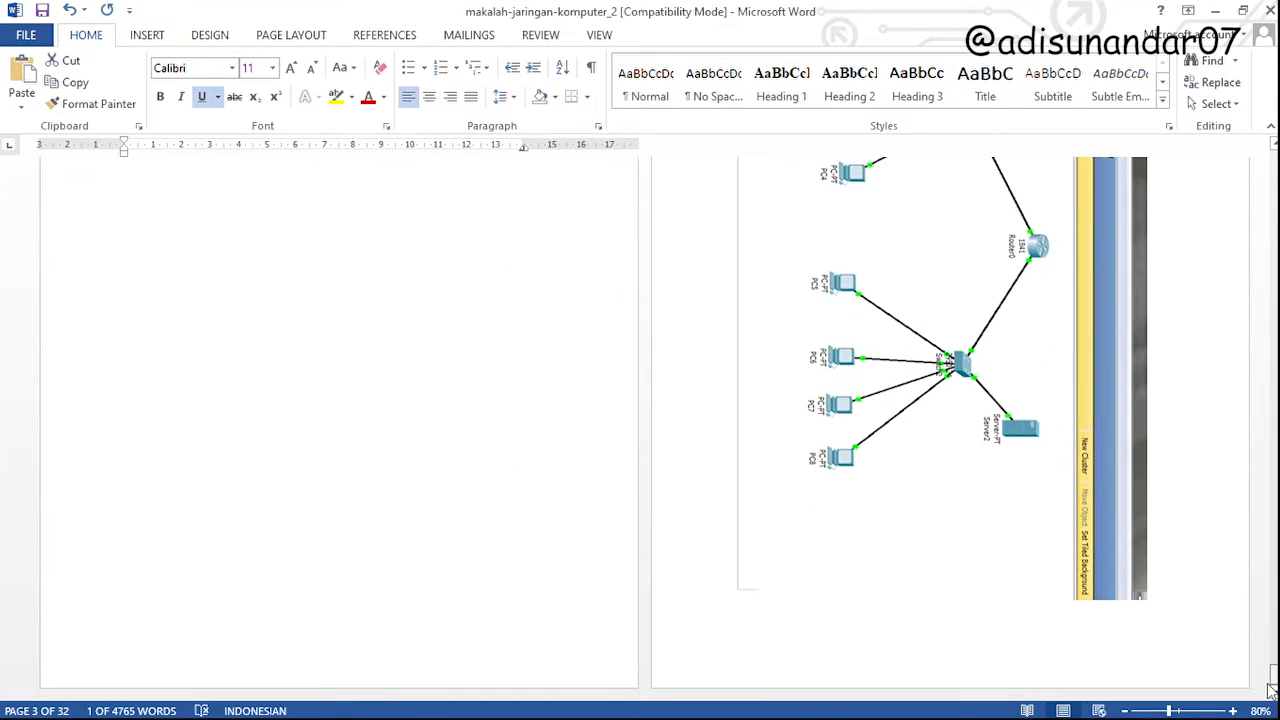
scroll(1149, 626, "up", 8)
scroll(1116, 636, "down", 3)
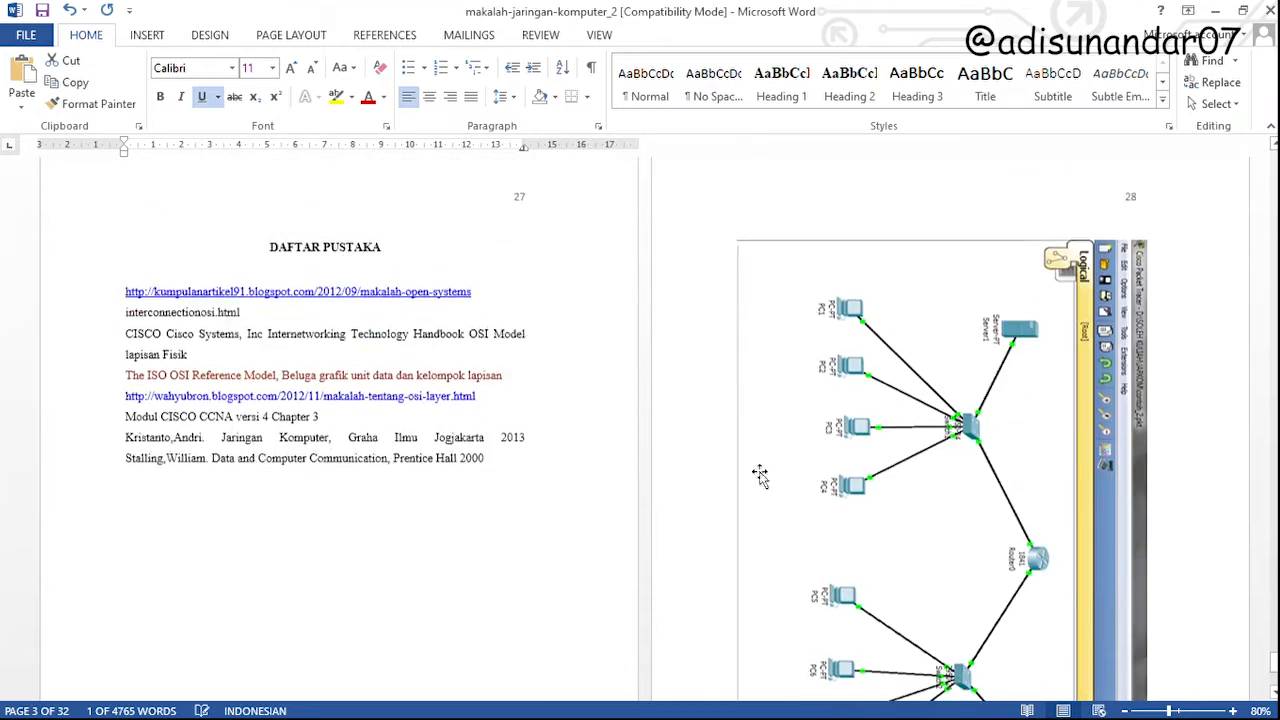
left_click_drag(1275, 655, 1275, 229)
scroll(583, 521, "up", 15)
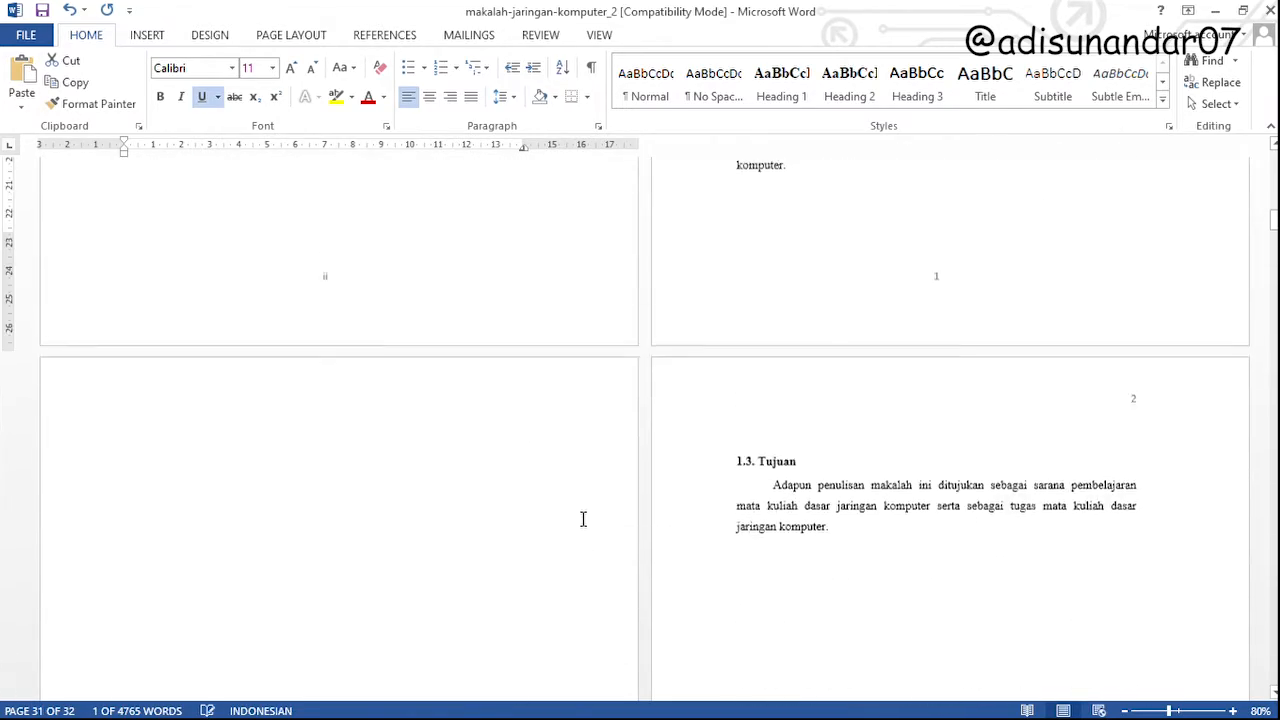
left_click(557, 410)
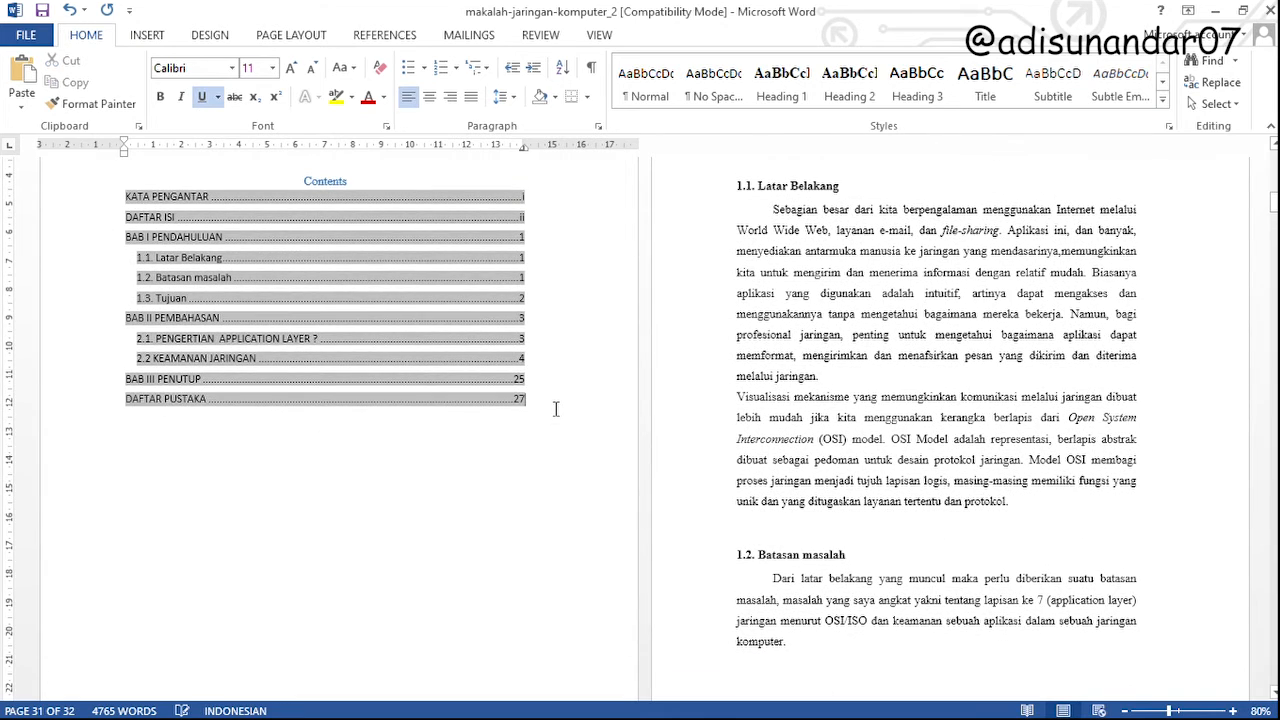
scroll(560, 420, "up", 3)
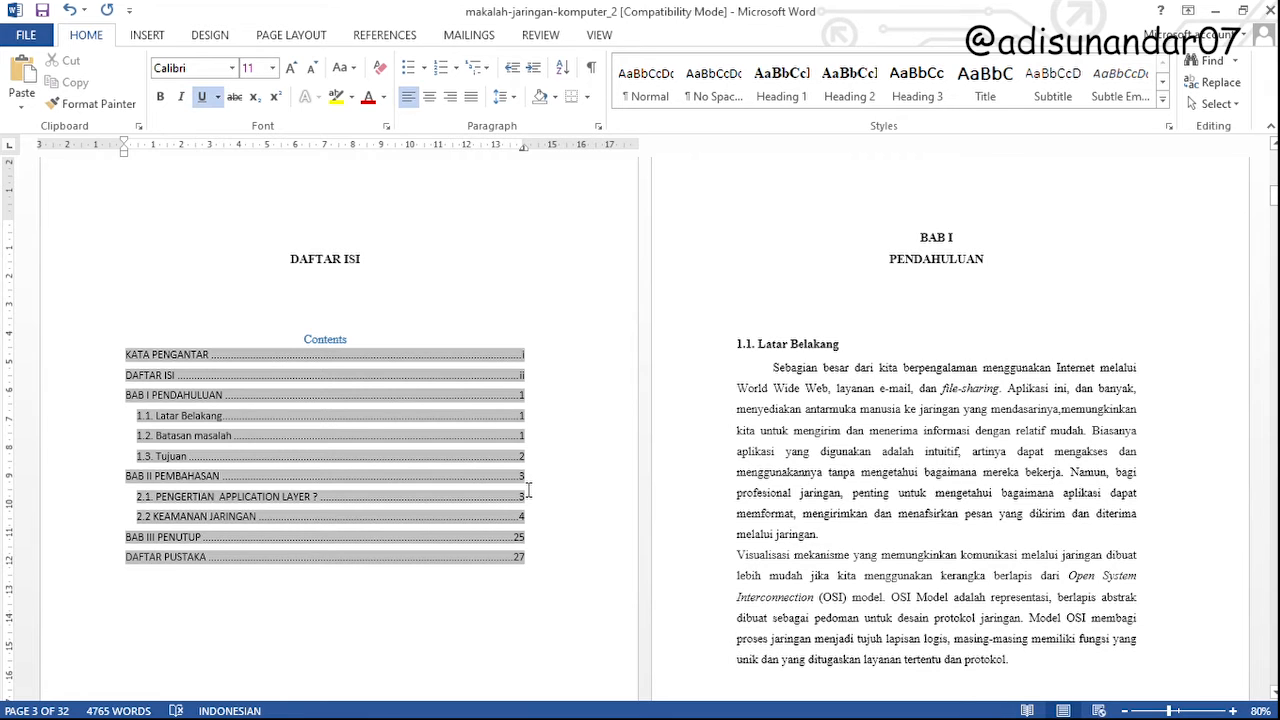
Compare the table of contents entries with the footer page numbers of the DAFTAR ISI and BAB I pages
left_click(322, 318)
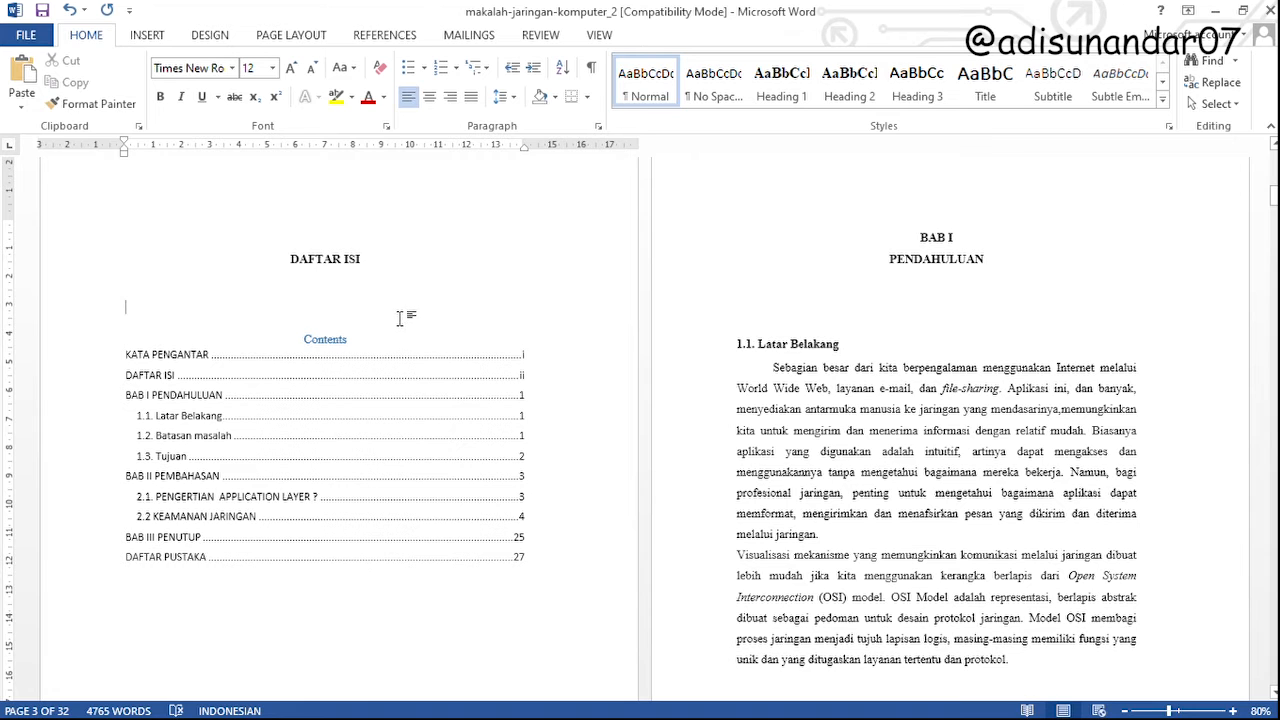
scroll(928, 440, "down", 8)
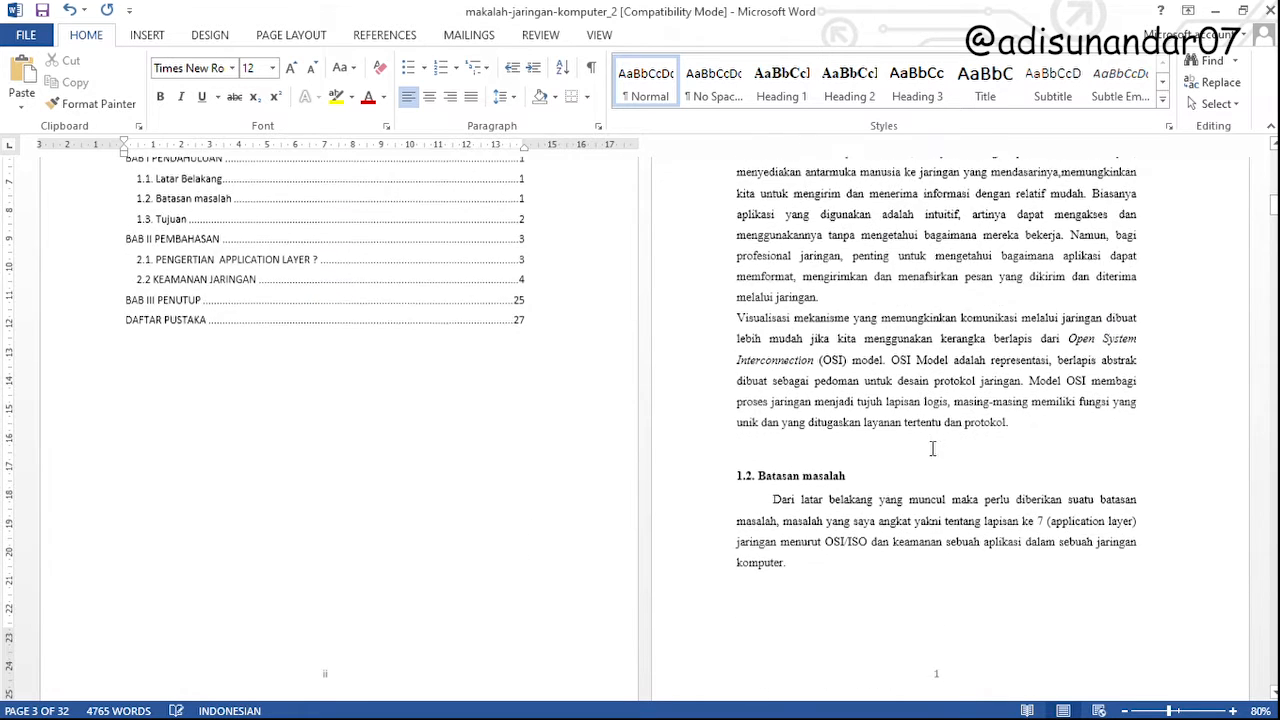
double_click(928, 440)
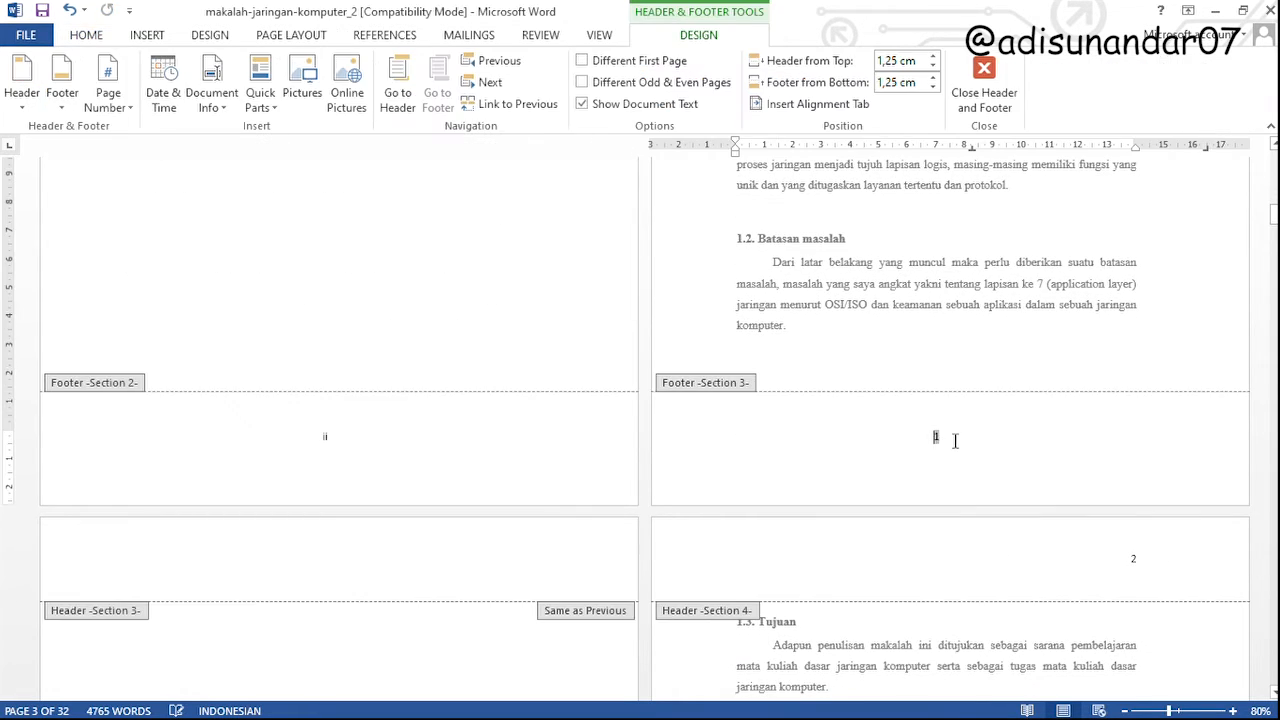
double_click(953, 374)
scroll(811, 433, "up", 3)
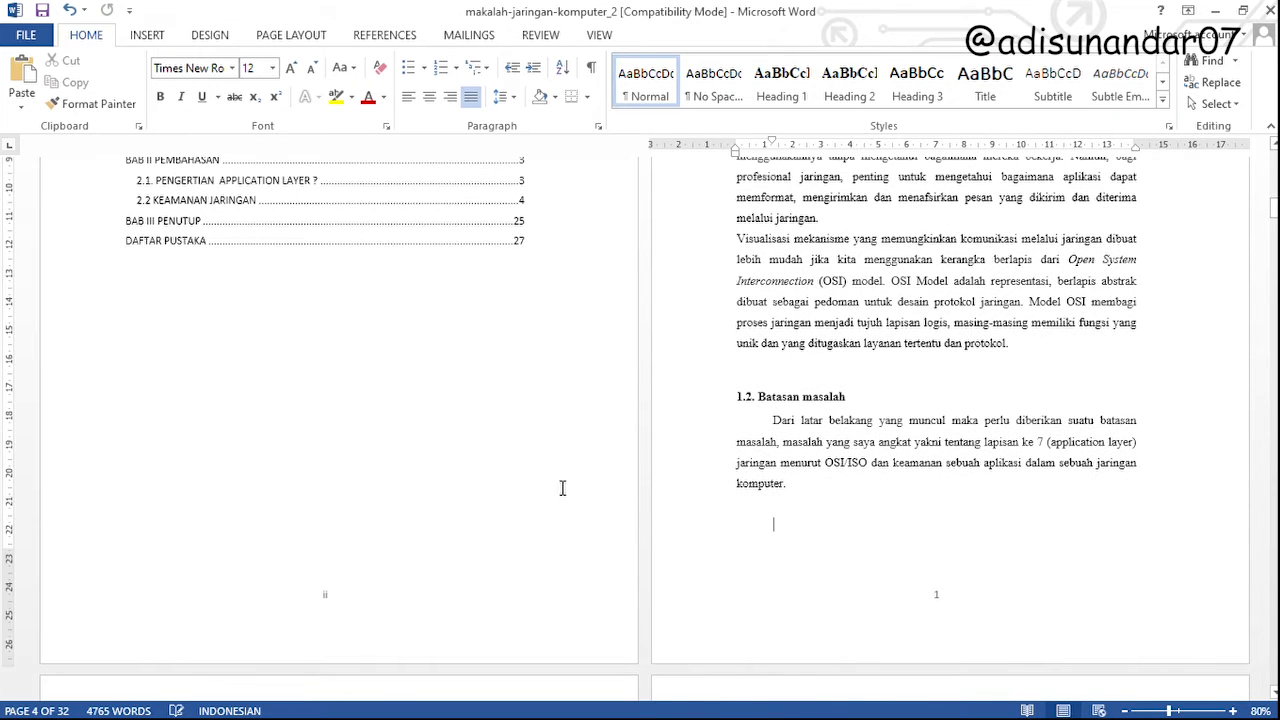
scroll(481, 492, "up", 4)
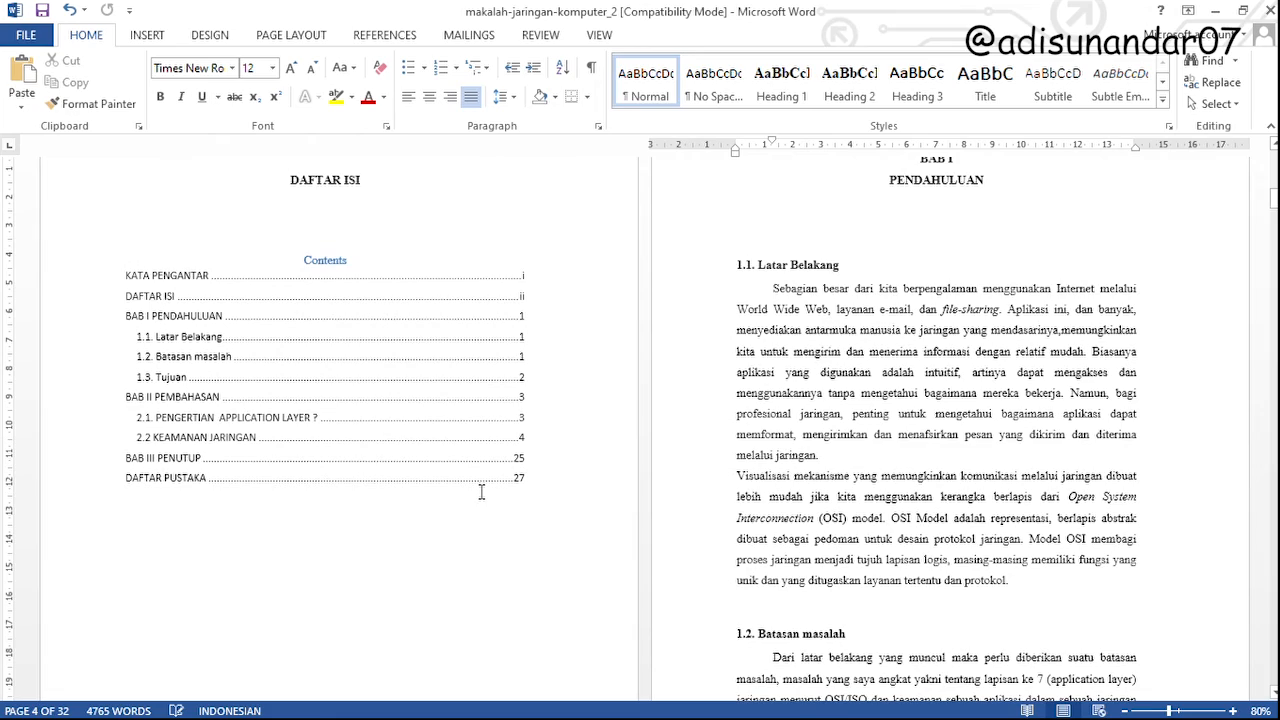
scroll(400, 540, "up", 9)
scroll(388, 512, "down", 8)
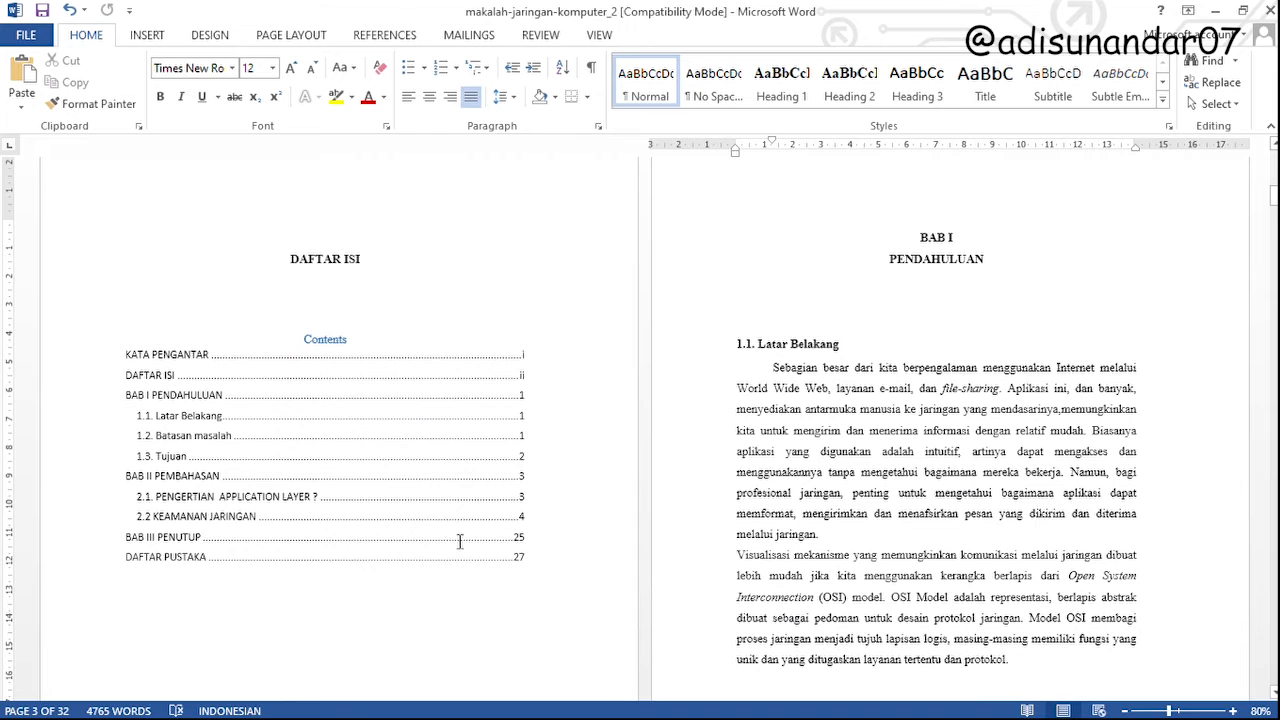
scroll(471, 531, "down", 4)
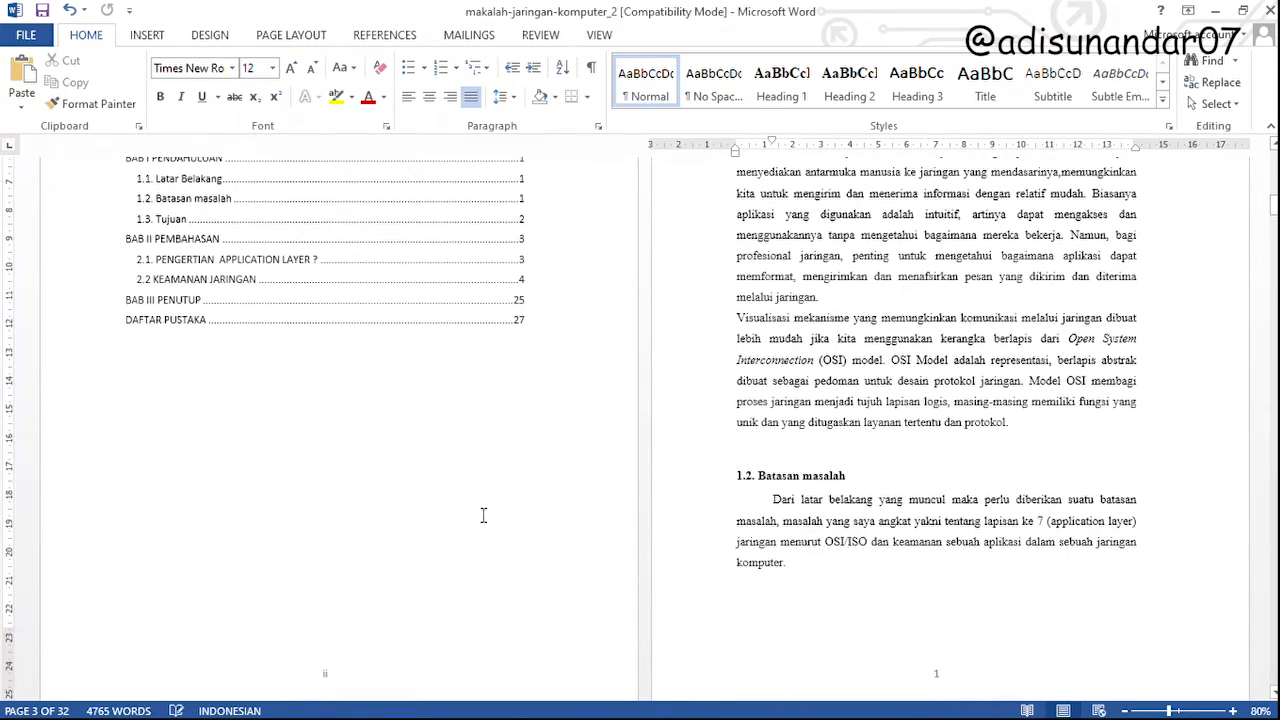
scroll(483, 515, "up", 1)
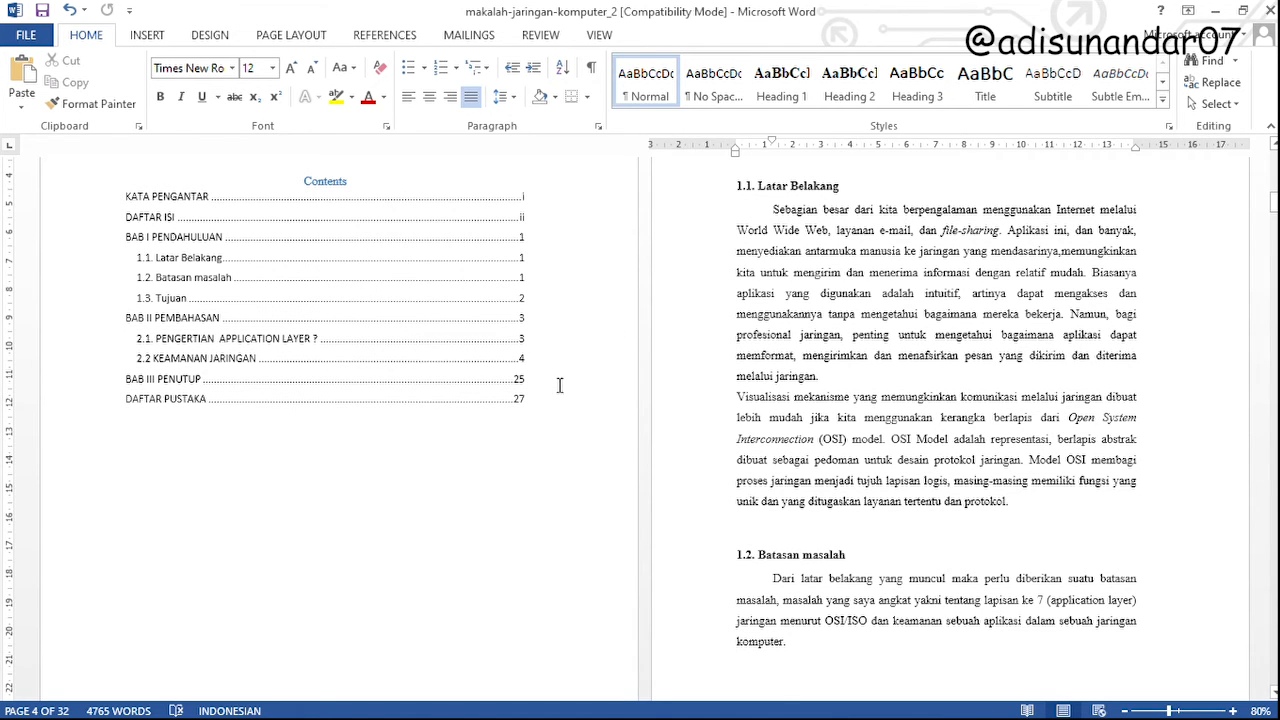
Delete the Contents title above the table of contents entries on the DAFTAR ISI page
left_click(461, 238)
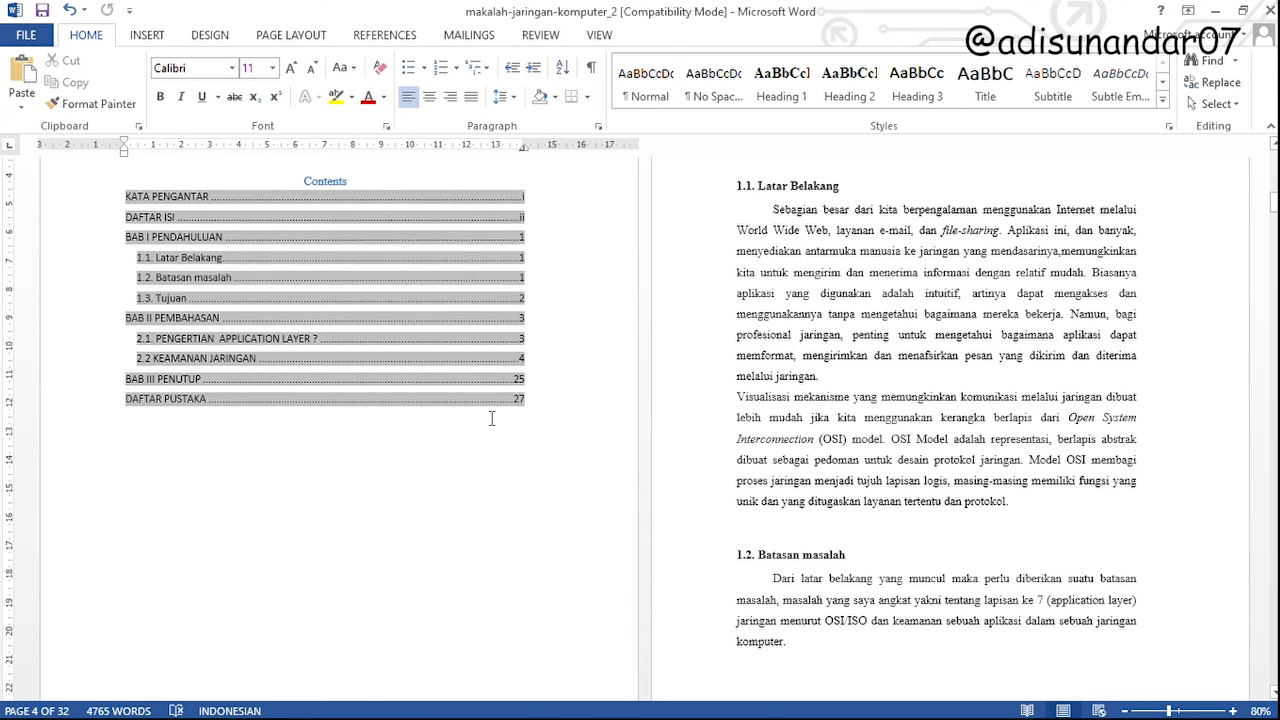
scroll(491, 418, "up", 3)
double_click(334, 345)
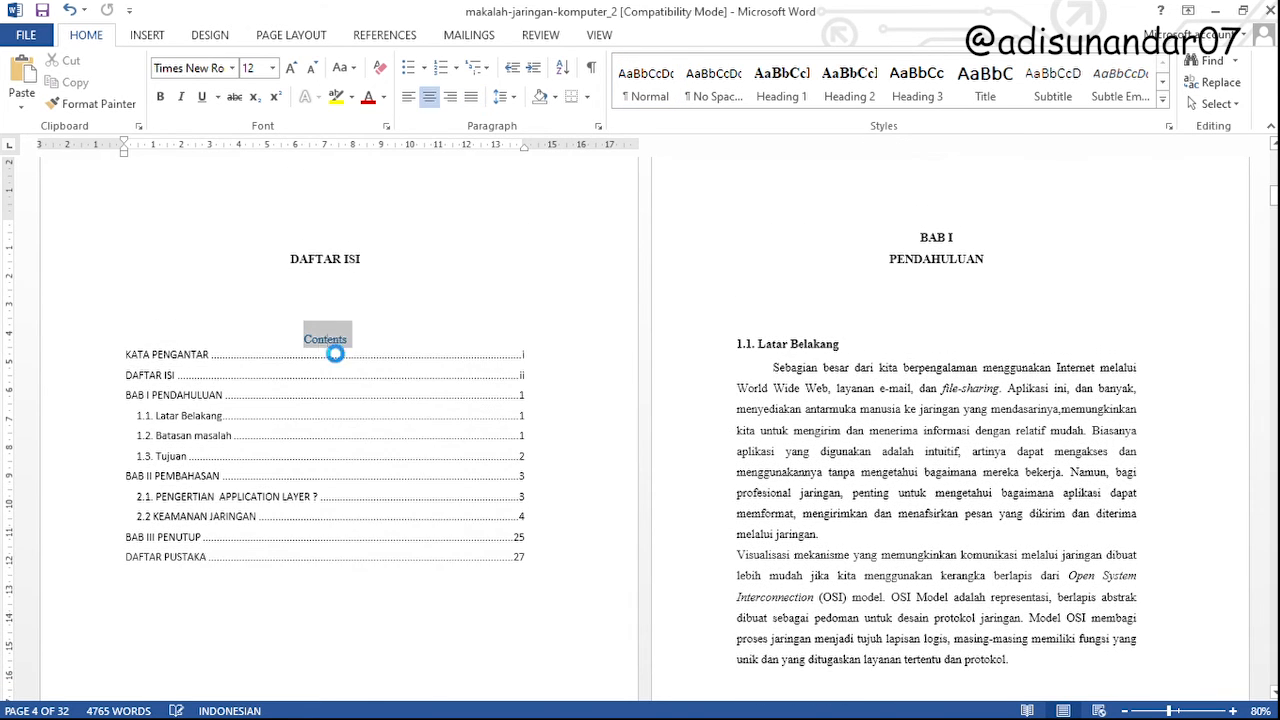
left_click(401, 344)
key("BackSpace")
key("BackSpace")
key("BackSpace")
key("BackSpace")
key("BackSpace")
key("BackSpace")
key("BackSpace")
key("BackSpace")
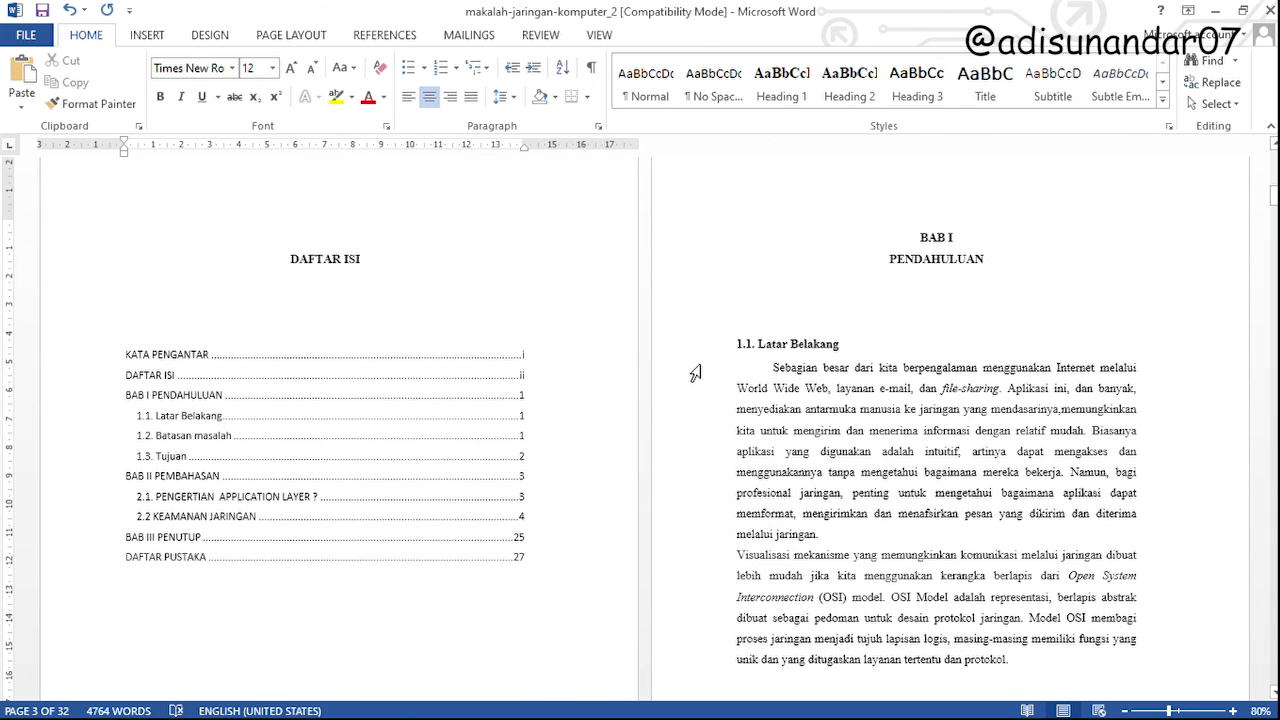
scroll(735, 348, "up", 2)
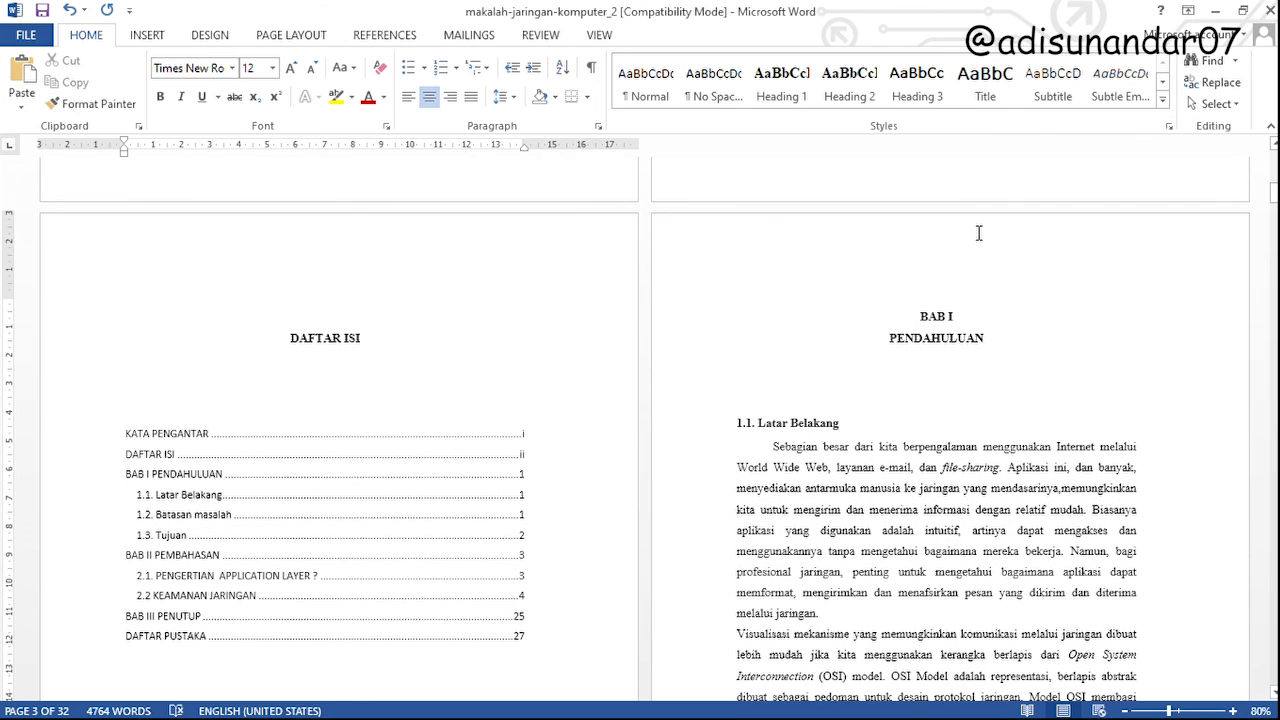